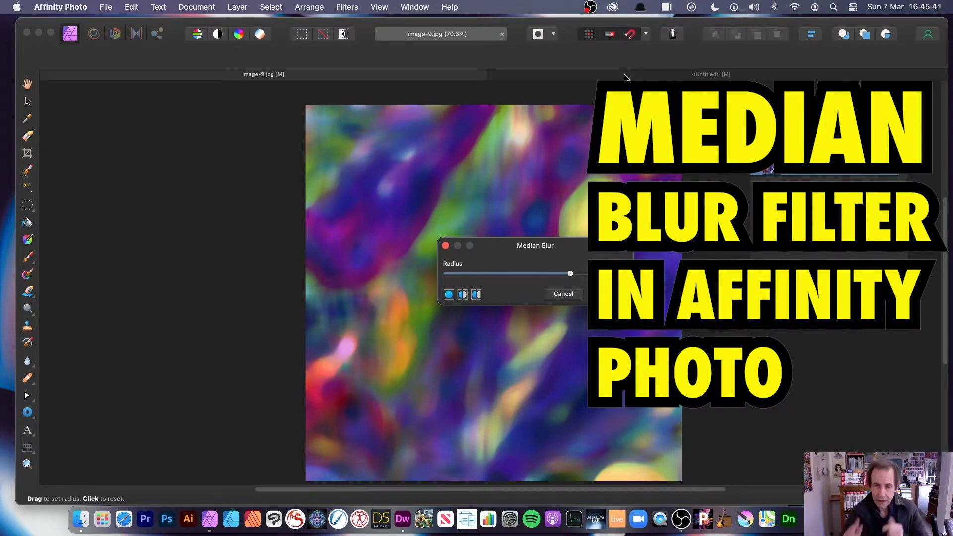
Dismiss the open Median Blur filter without applying it.
left_click_drag(545, 239, 482, 198)
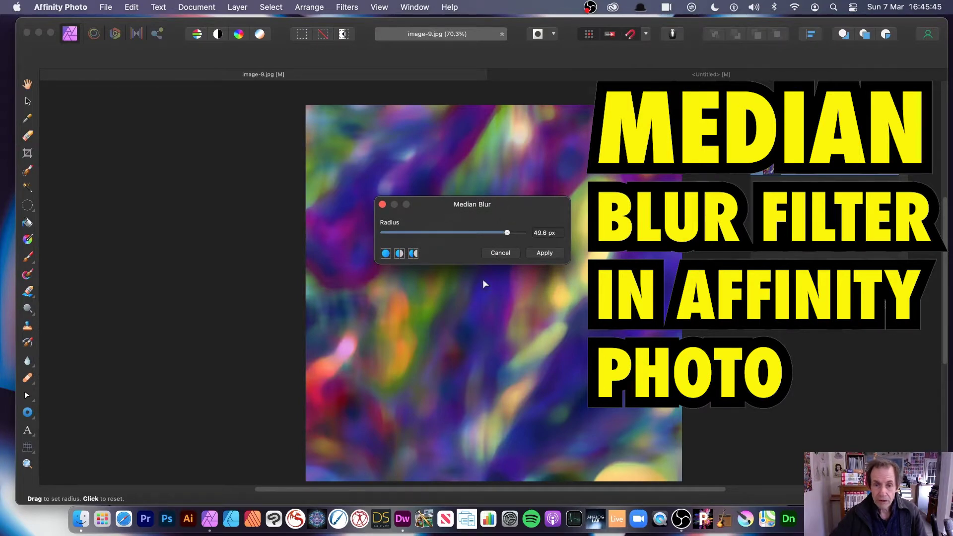
left_click(500, 254)
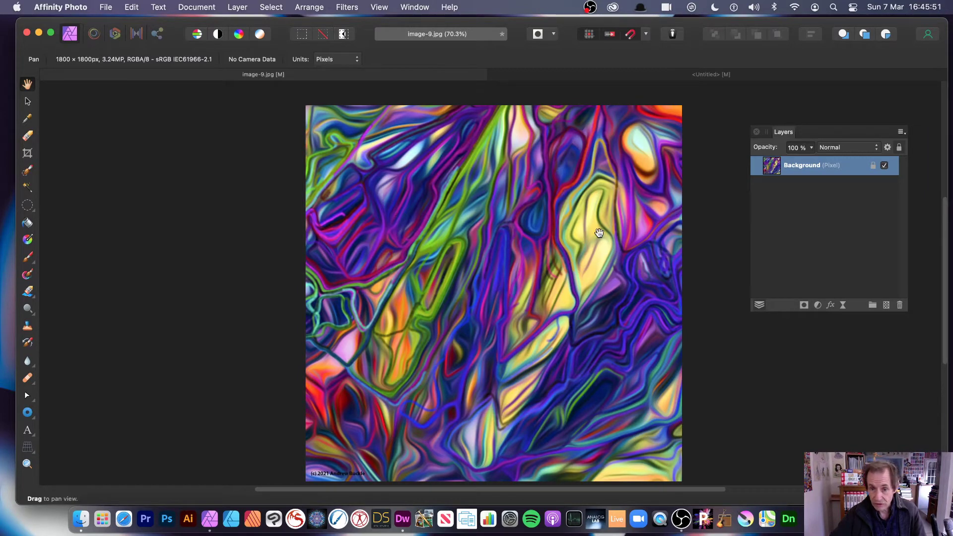
Start Median Blur on the Background layer and preview radii of 3.7 px, 19.4 px and 0.9 px.
left_click(348, 7)
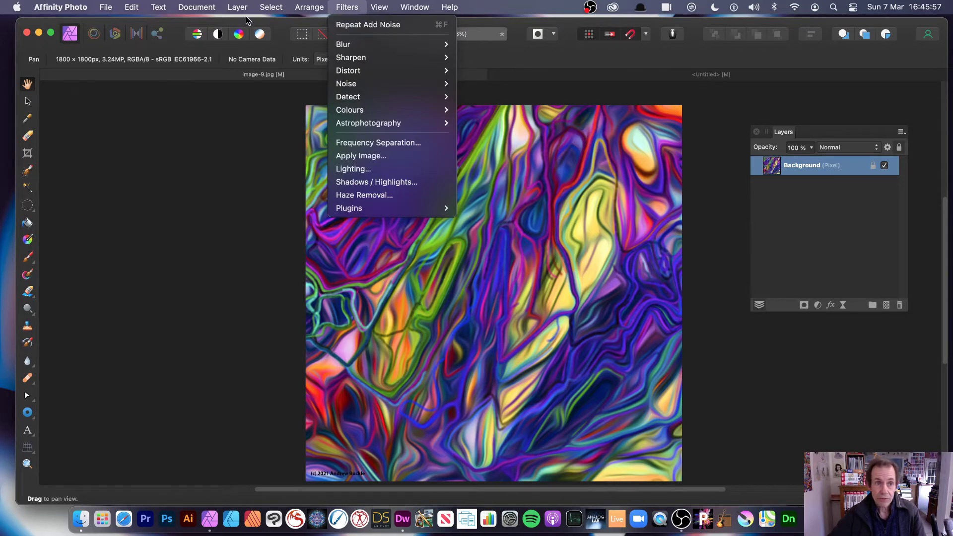
mouse_move(243, 10)
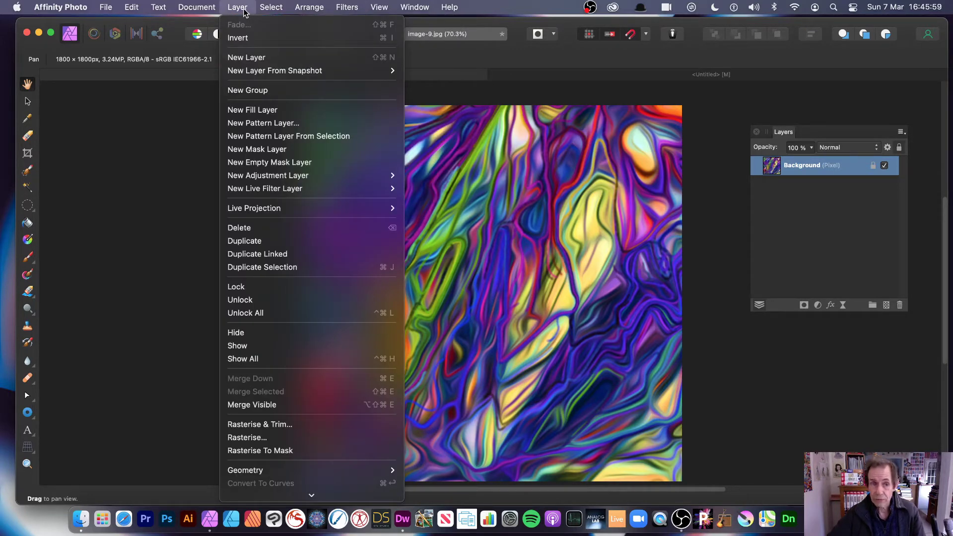
mouse_move(355, 6)
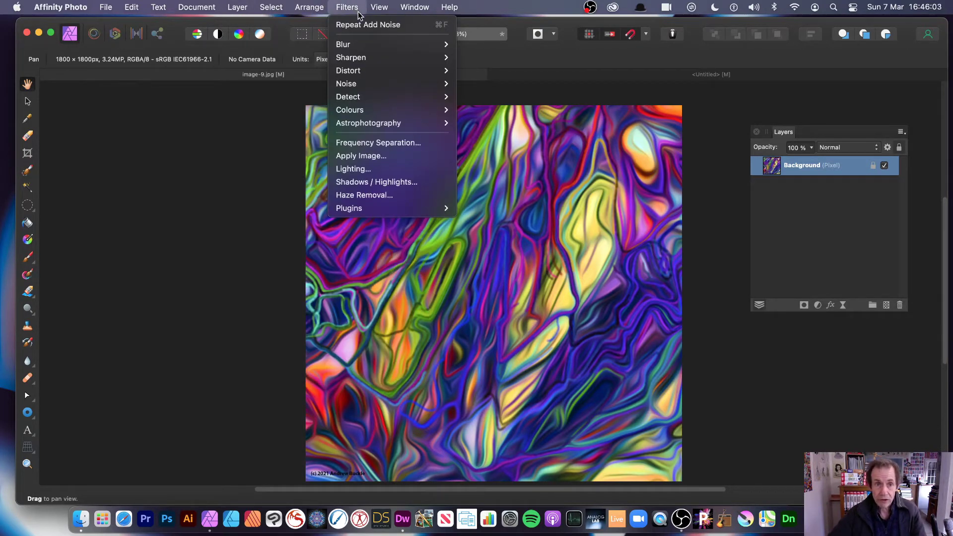
mouse_move(365, 59)
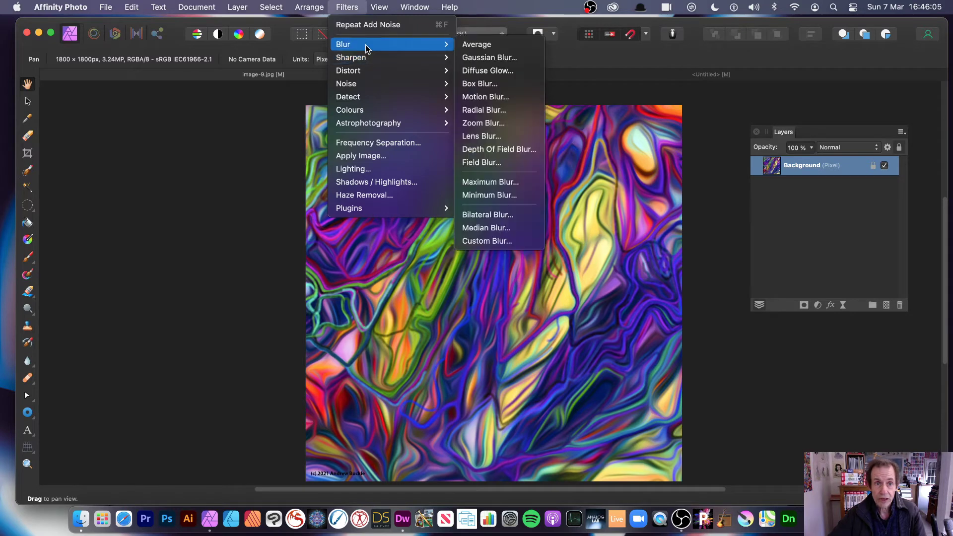
left_click(523, 228)
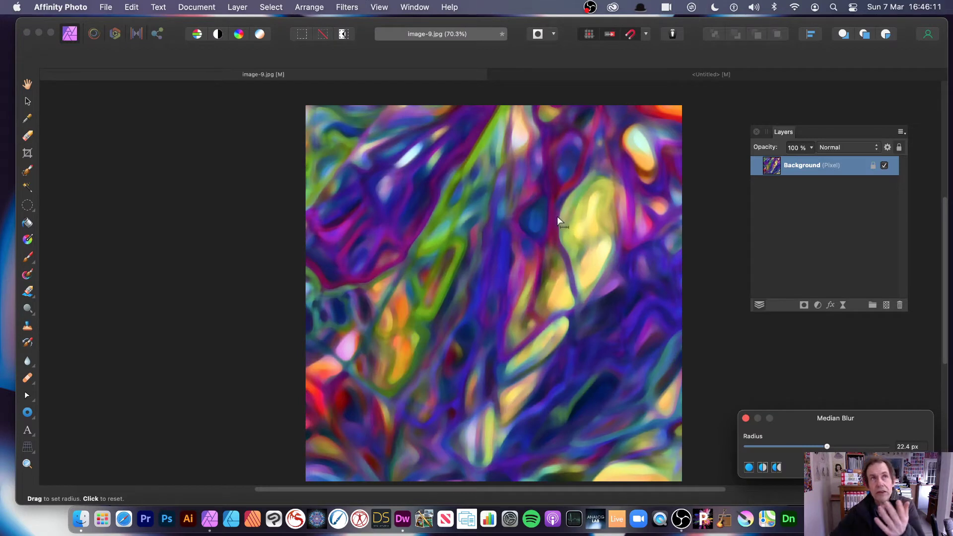
left_click_drag(855, 423, 465, 225)
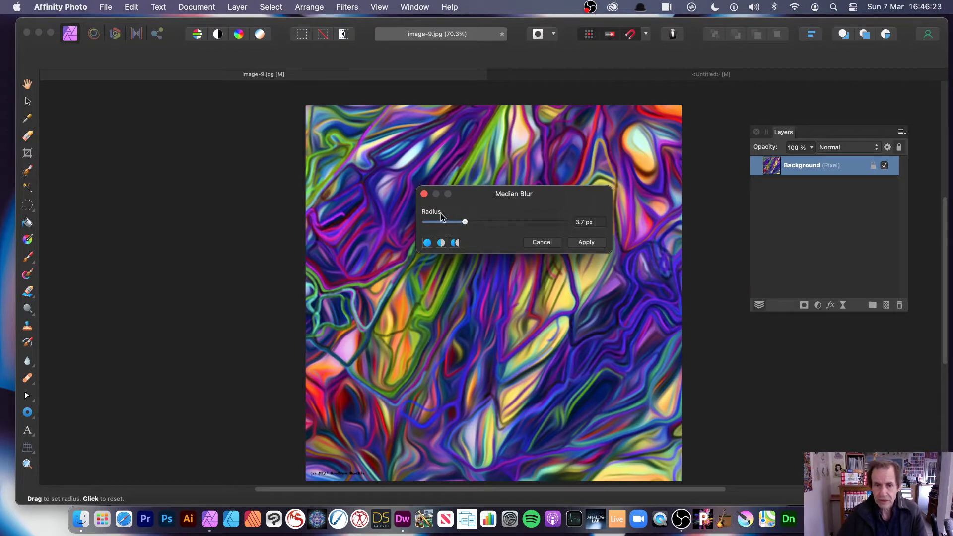
left_click_drag(467, 222, 468, 330)
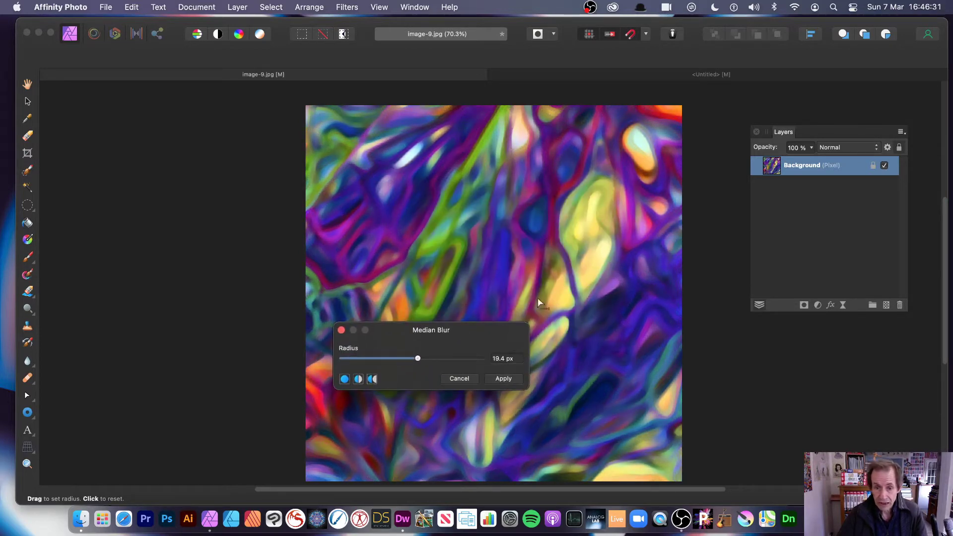
left_click_drag(414, 362, 373, 361)
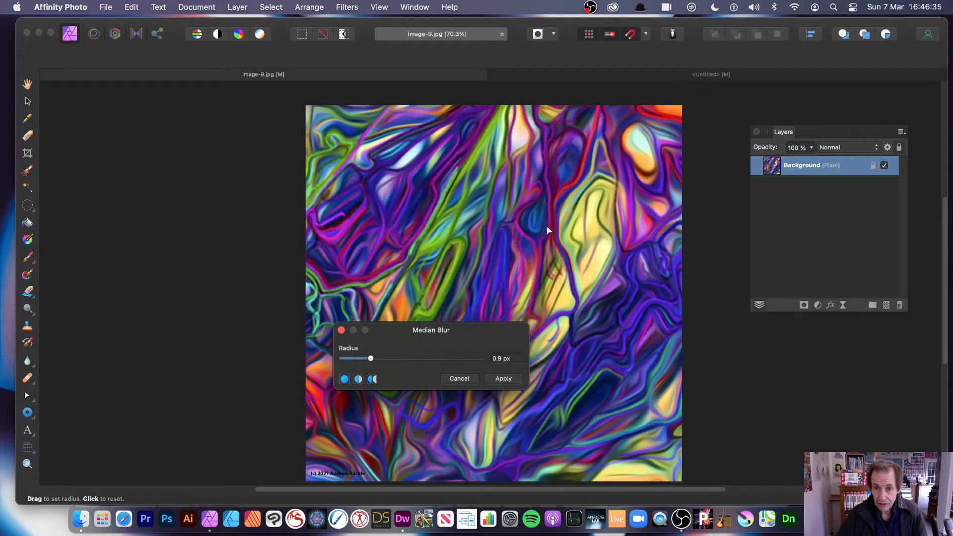
Preview stronger Median Blur radii of 37.7 px, 53.6 px, 97.2 px and 42.4 px.
left_click_drag(373, 366, 447, 360)
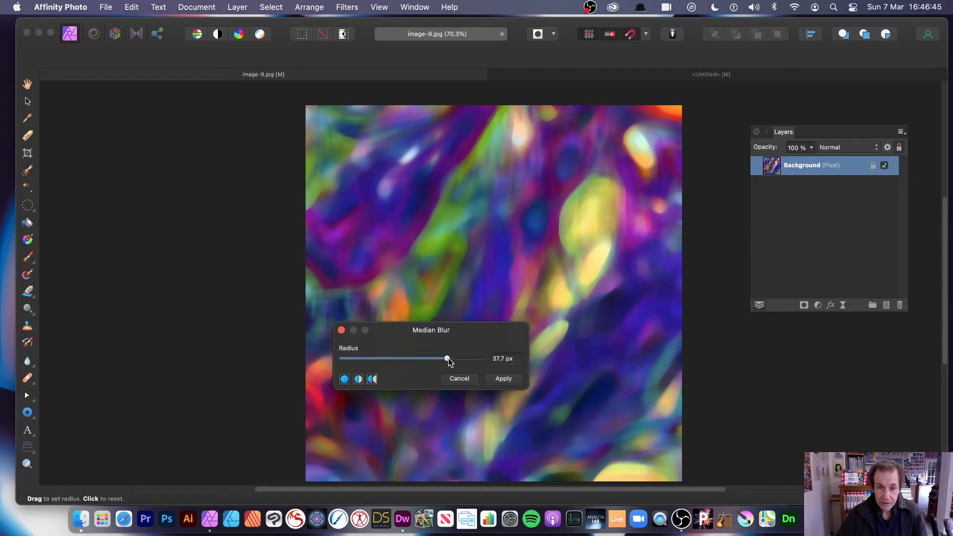
left_click_drag(449, 359, 470, 359)
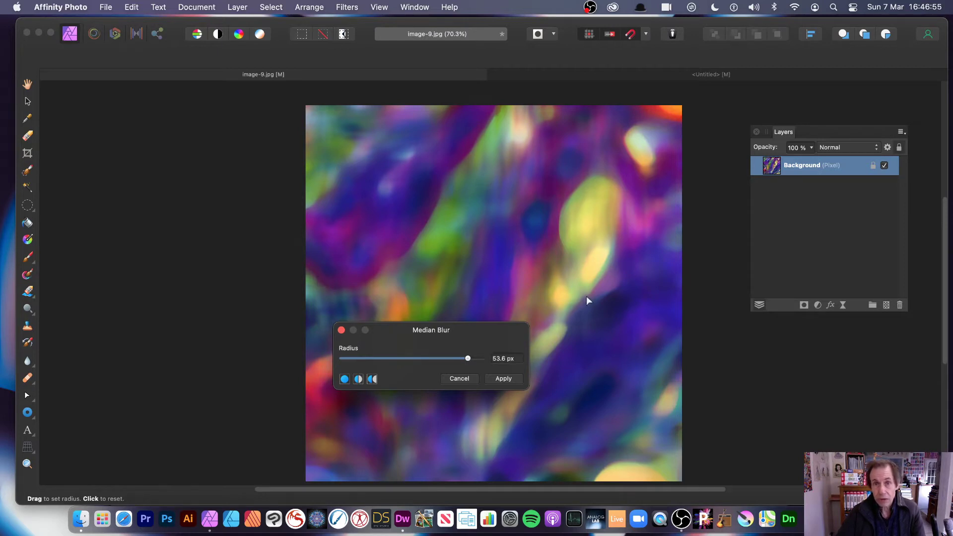
left_click_drag(469, 359, 592, 241)
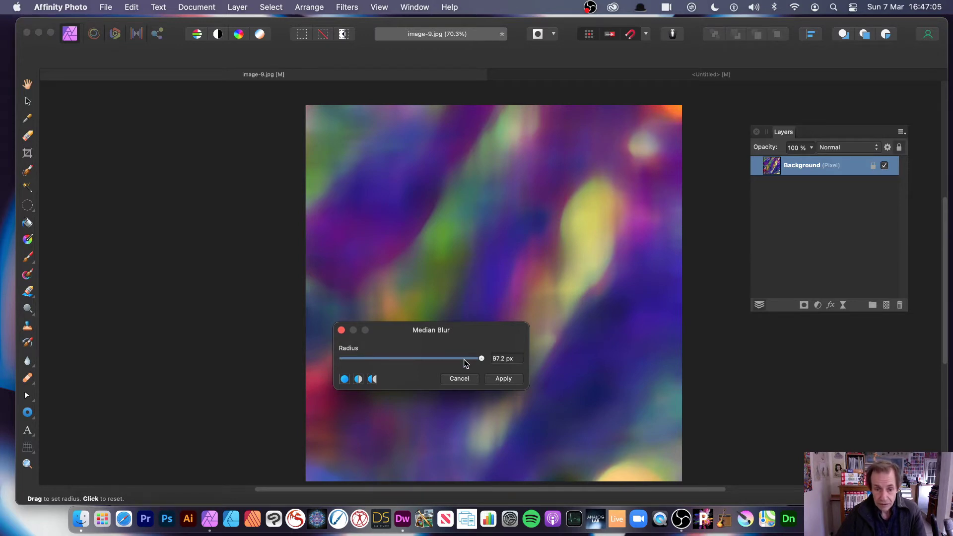
mouse_move(468, 358)
left_mouse_down()
mouse_move(432, 358)
mouse_move(453, 359)
left_mouse_up()
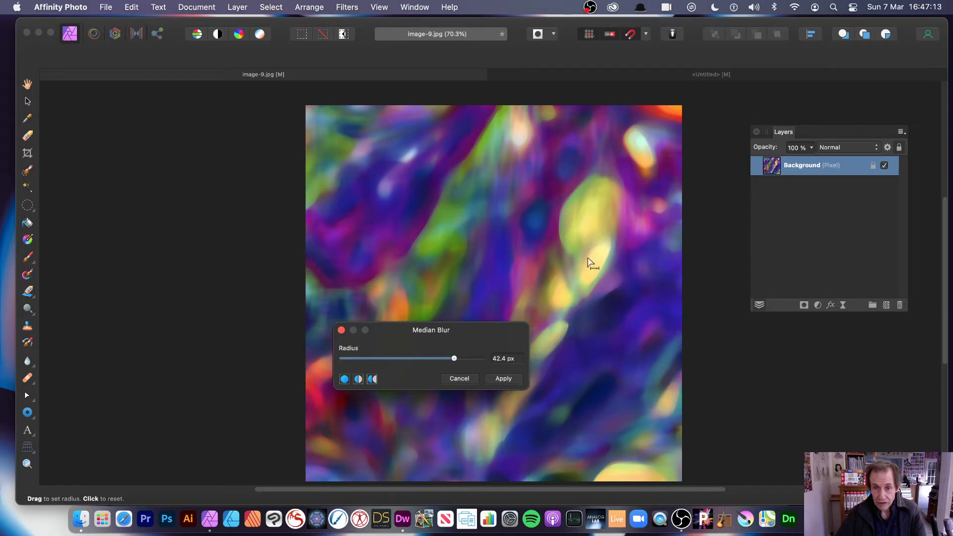
Try Median Blur radii of 469.7 px, 100 px and 500 px, and cancel the filter.
left_click_drag(588, 239, 684, 243)
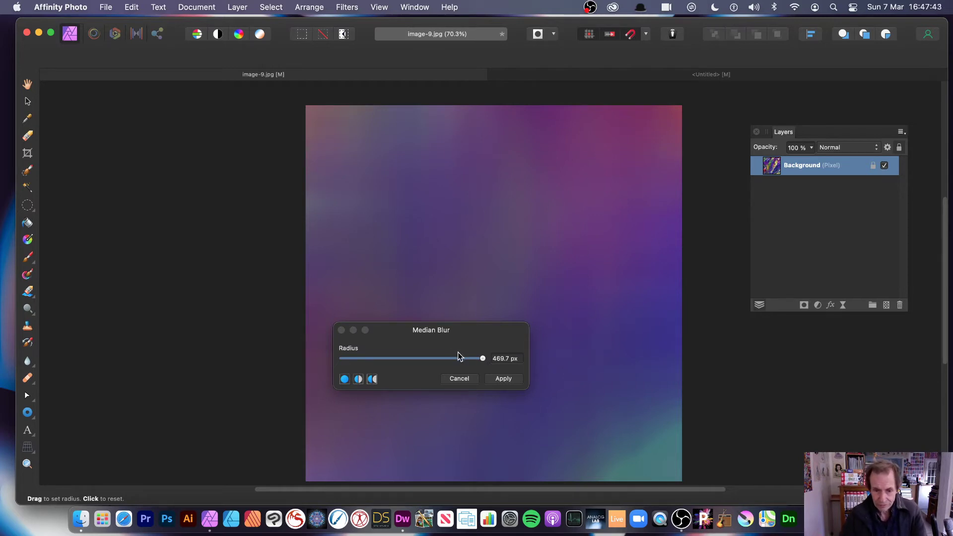
left_click_drag(457, 358, 576, 378)
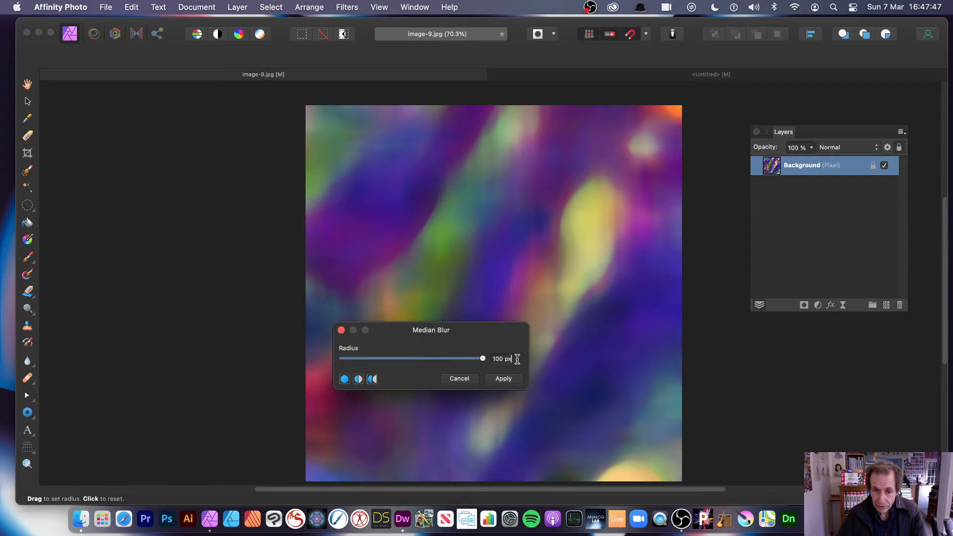
left_click(495, 359)
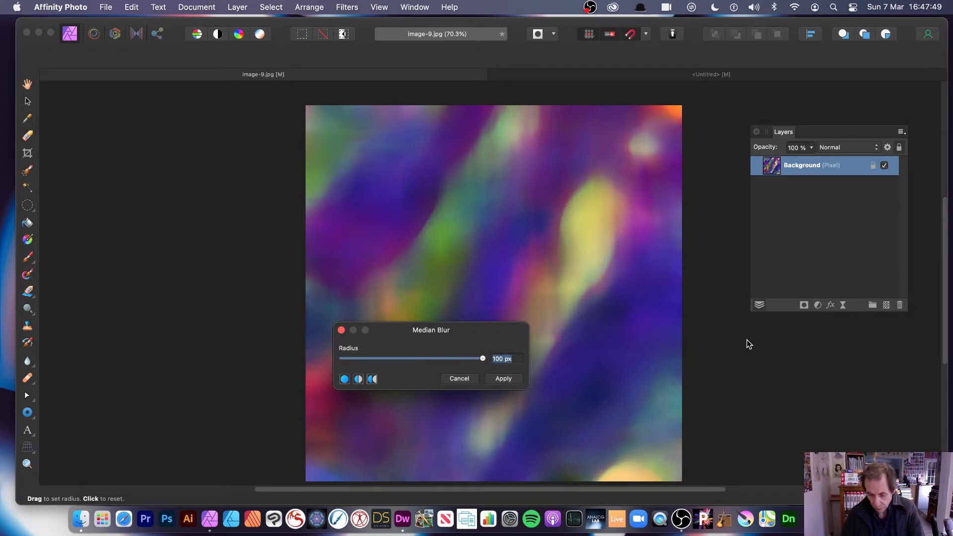
type("500")
key("Return")
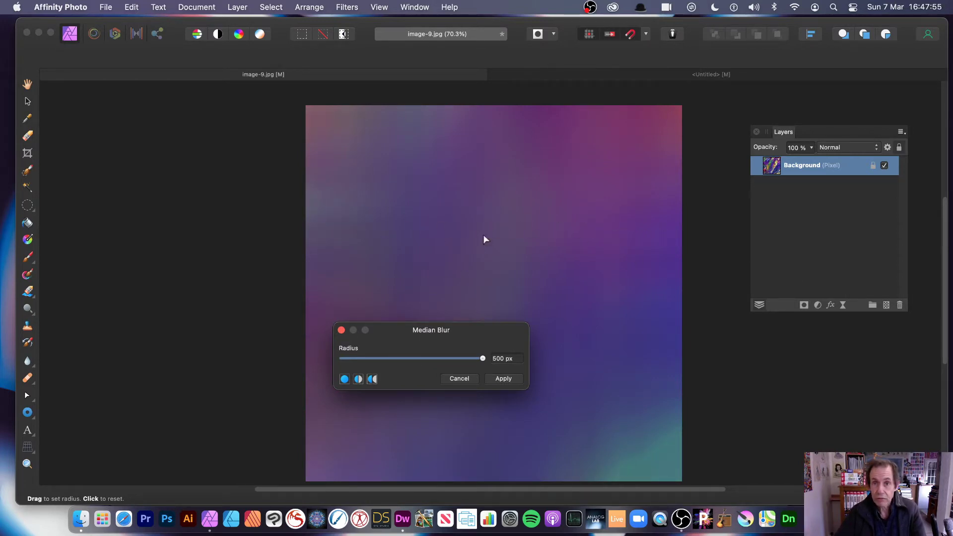
left_click(465, 380)
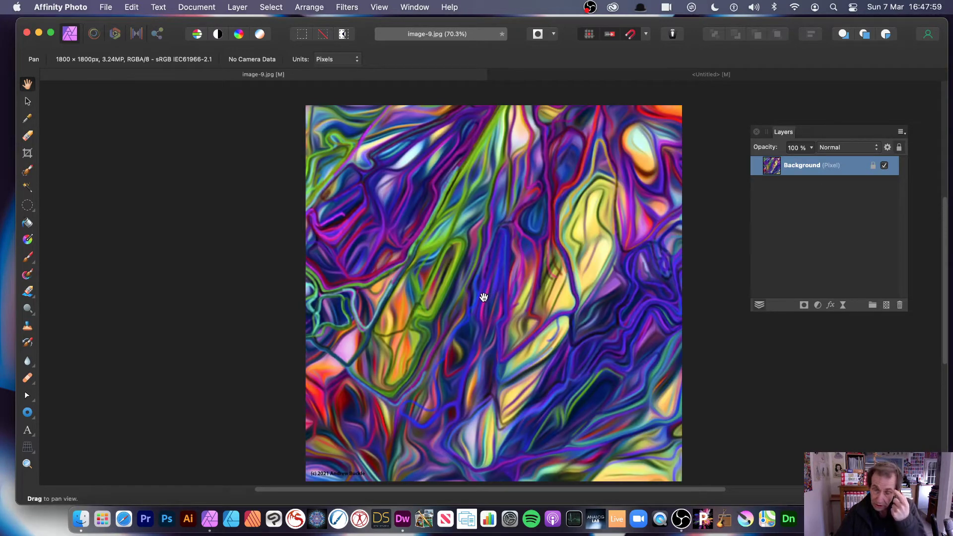
Apply Add Noise to the Background layer with 82% intensity and Gaussian distribution.
left_click(346, 7)
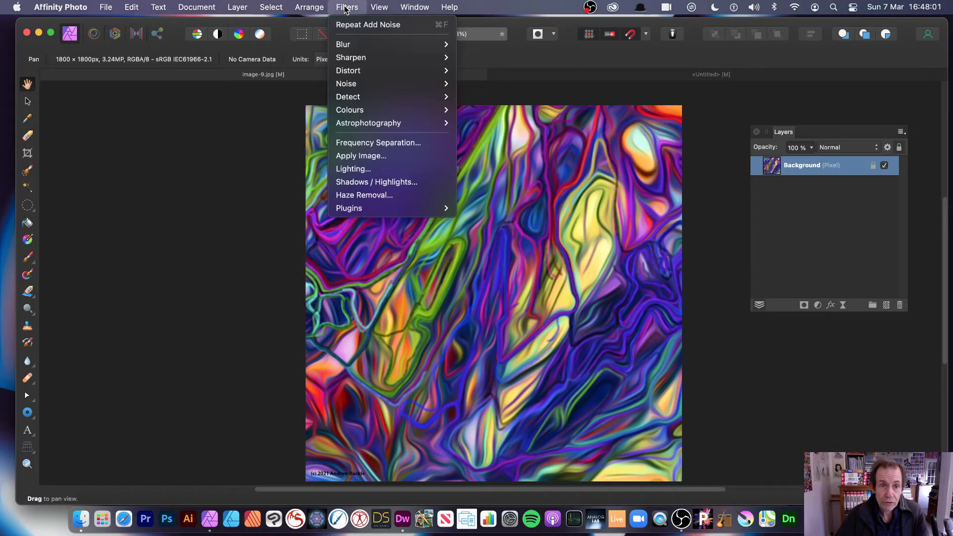
mouse_move(366, 84)
left_click(505, 96)
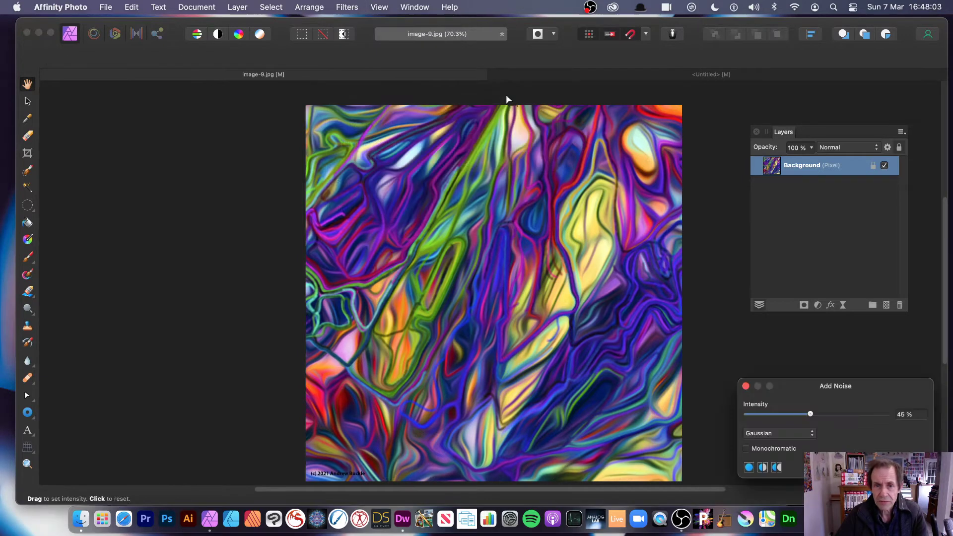
left_click_drag(835, 386, 639, 323)
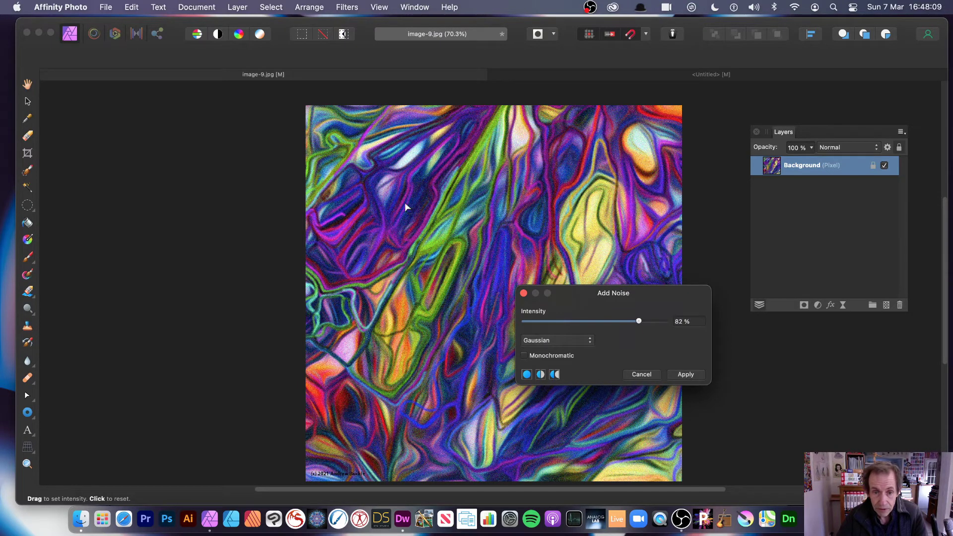
left_click(686, 375)
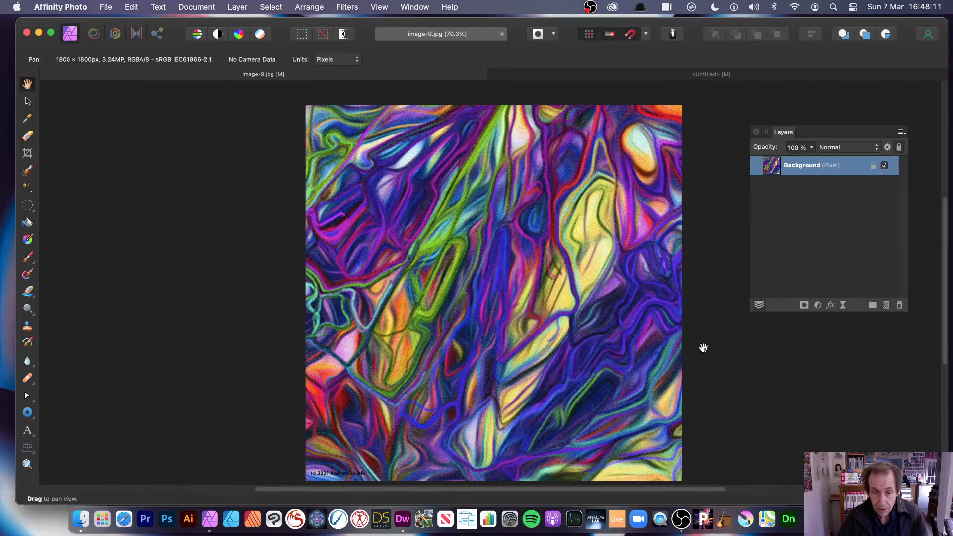
Apply Median Blur with a radius of 9.2 px to the noisy Background layer.
left_click(344, 7)
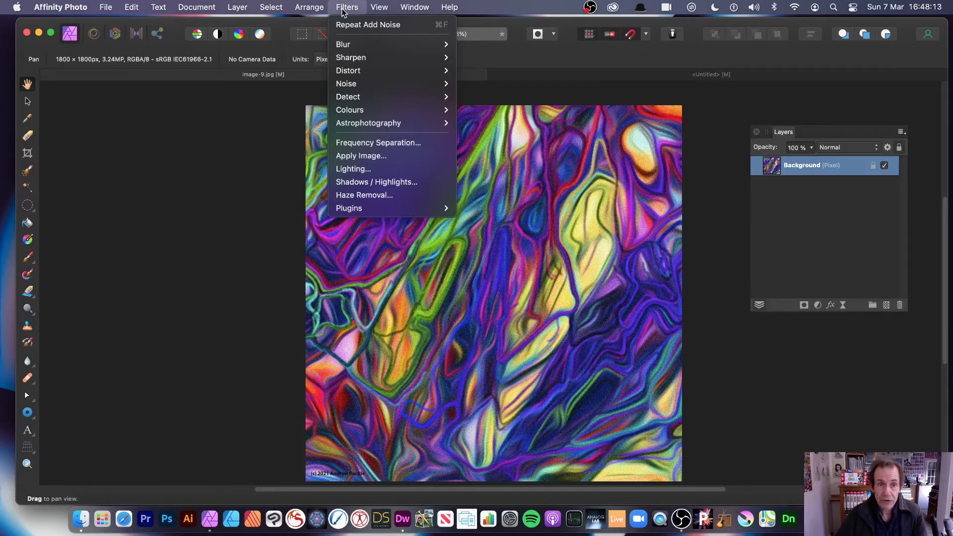
mouse_move(348, 69)
mouse_move(348, 45)
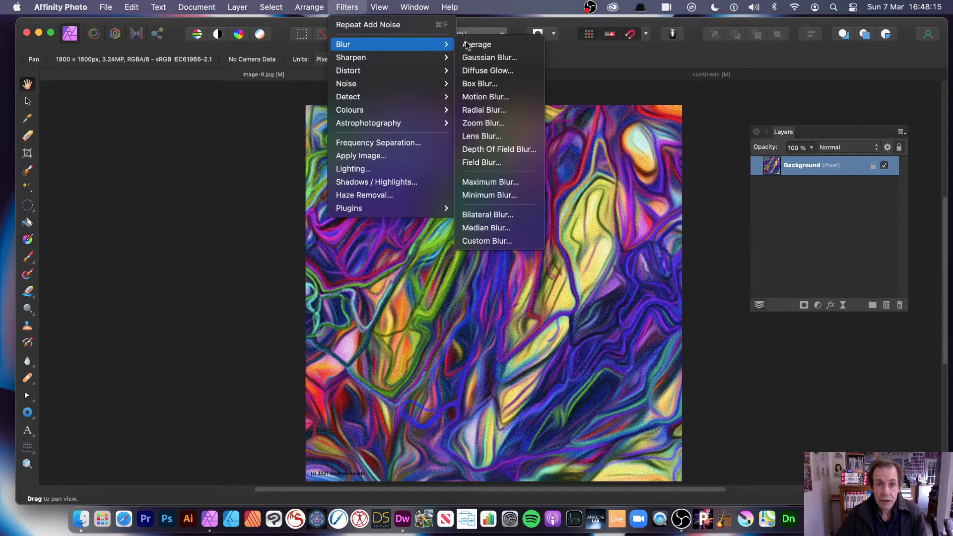
left_click(498, 227)
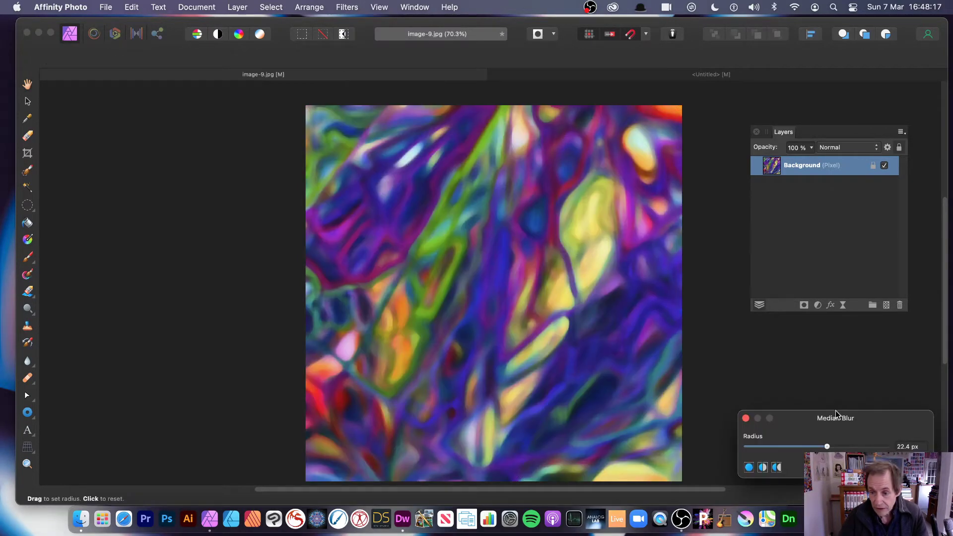
left_click_drag(836, 412, 522, 293)
left_click_drag(531, 258, 657, 258)
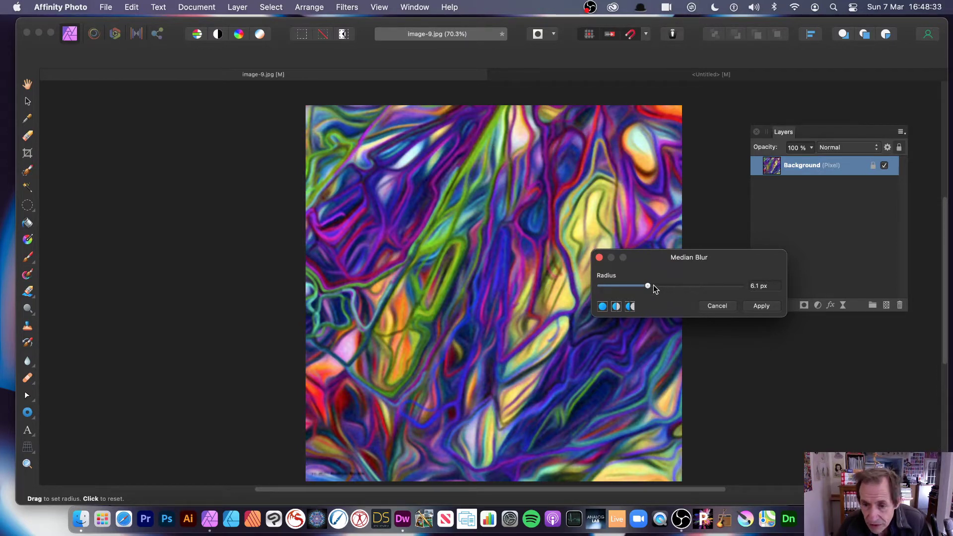
left_click_drag(653, 285, 658, 288)
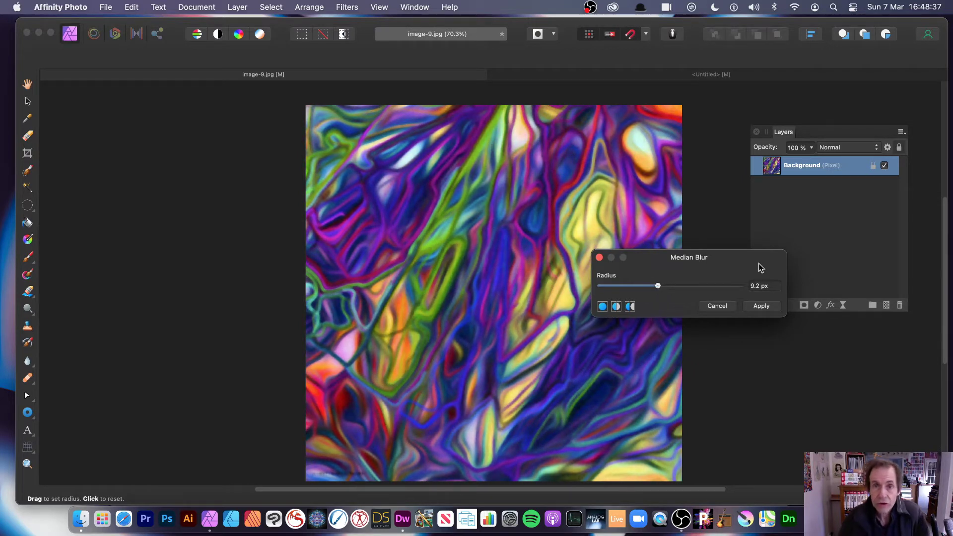
left_click(759, 306)
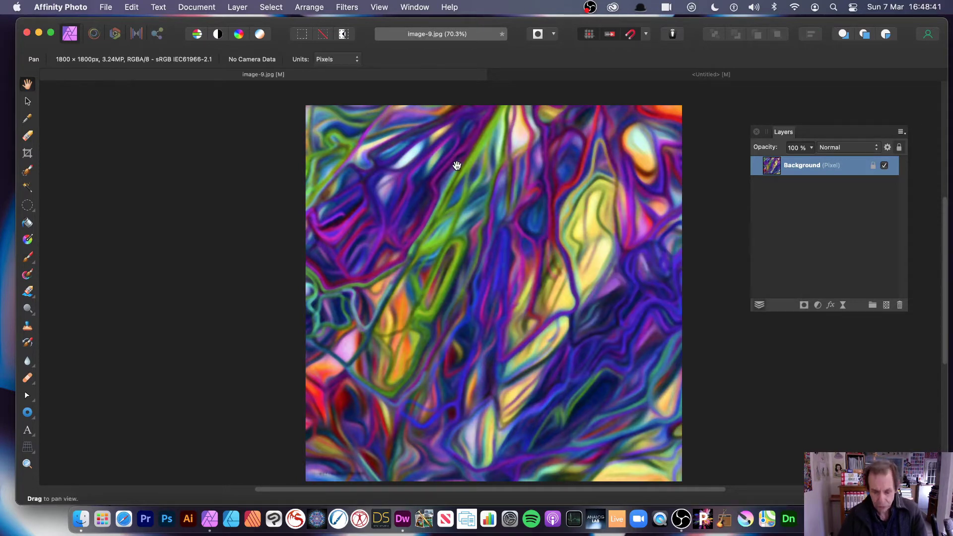
Undo the Median Blur and the Add Noise filter.
key("super+z")
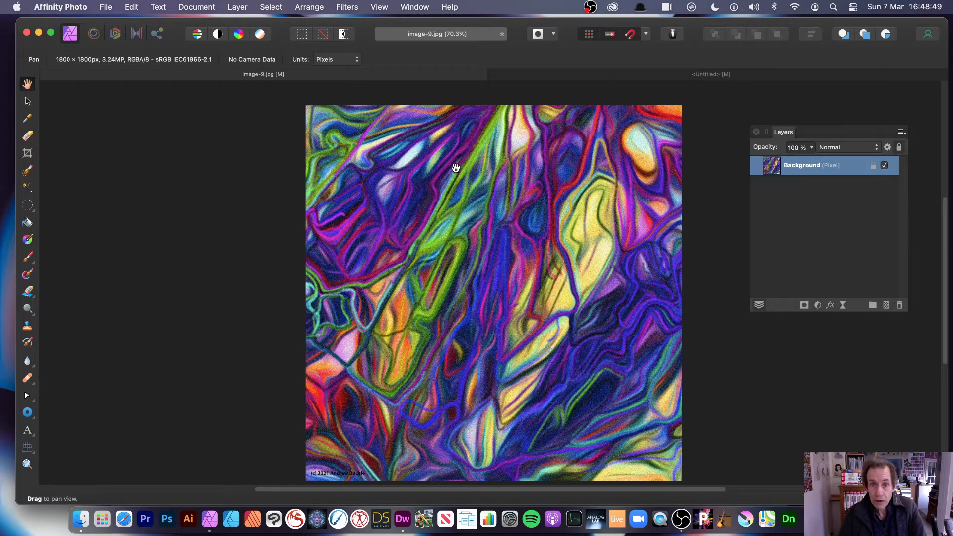
key("super+shift+z")
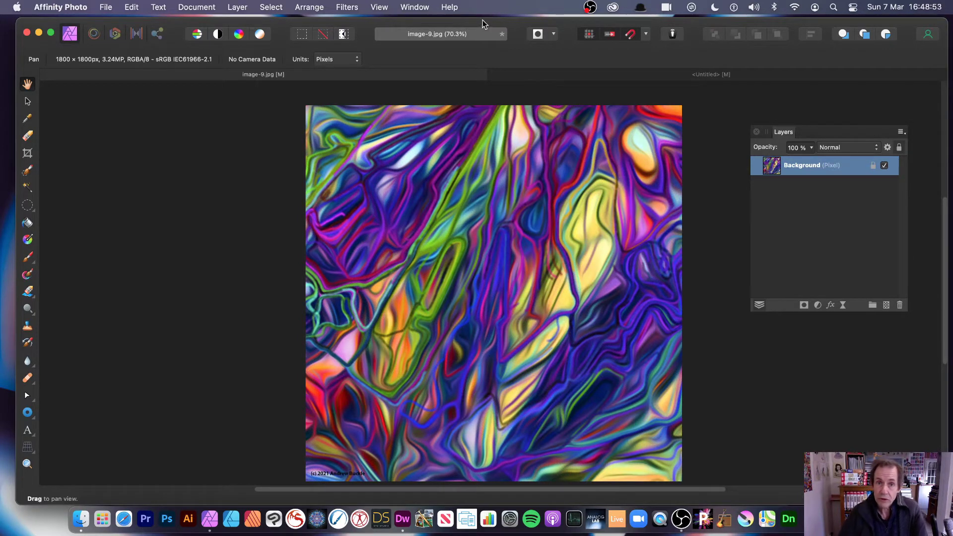
Duplicate the Background layer and switch to the Move tool with the copy selected.
left_click(347, 6)
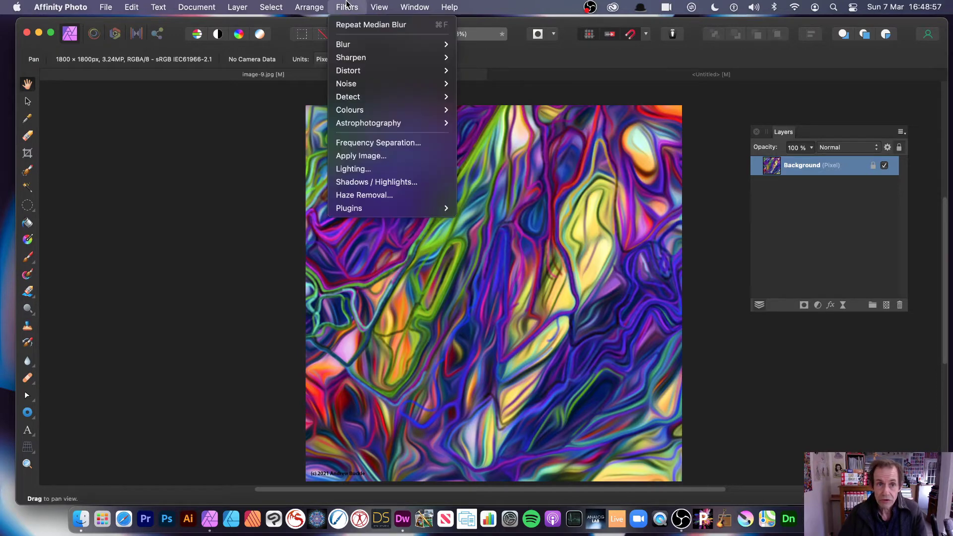
mouse_move(237, 6)
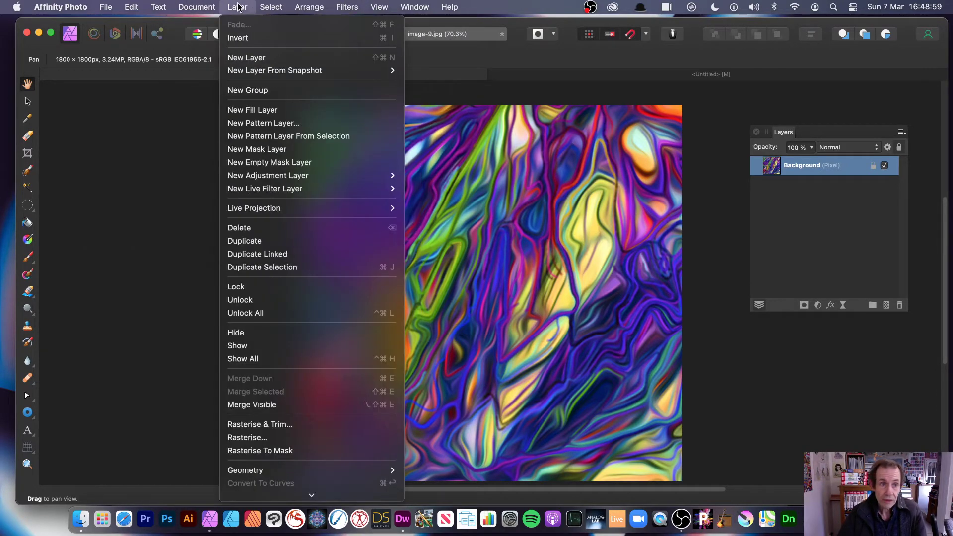
left_click(245, 241)
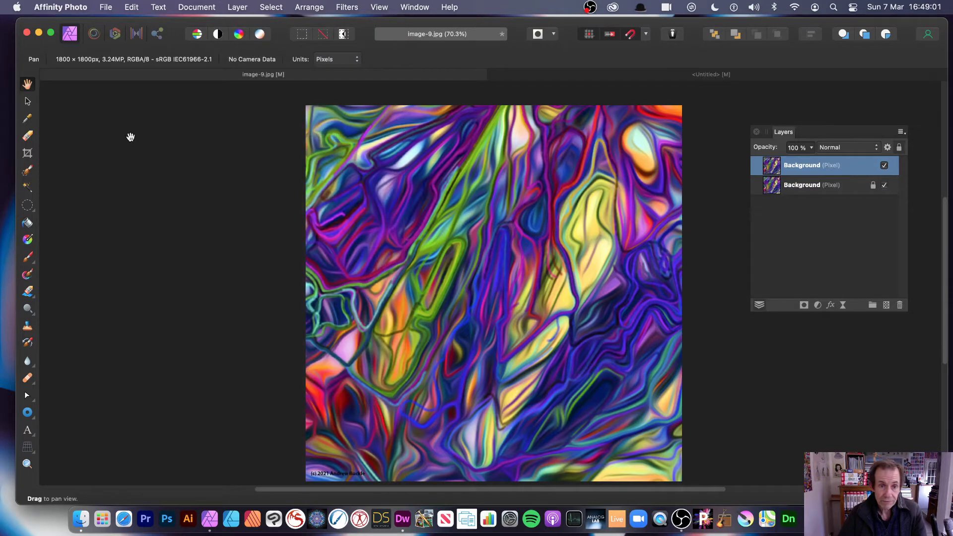
left_click(27, 101)
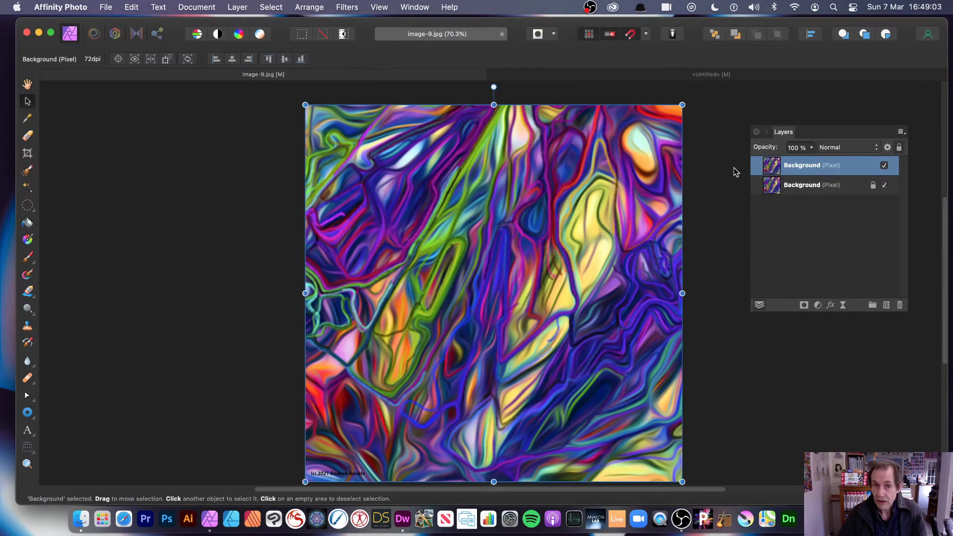
Shrink the upper Background layer to about 940 × 940 px and move it to the middle of the canvas.
left_click_drag(305, 105, 499, 271)
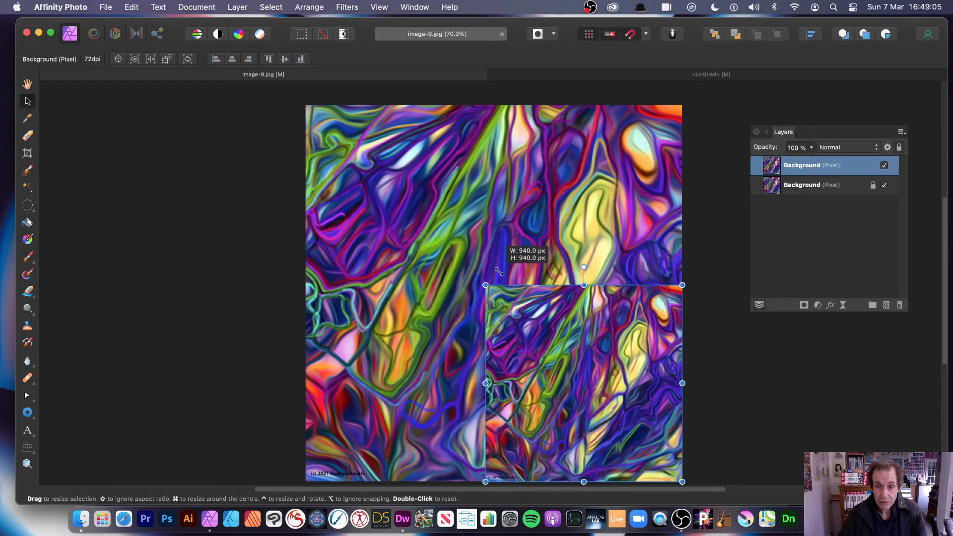
left_click_drag(581, 386, 480, 291)
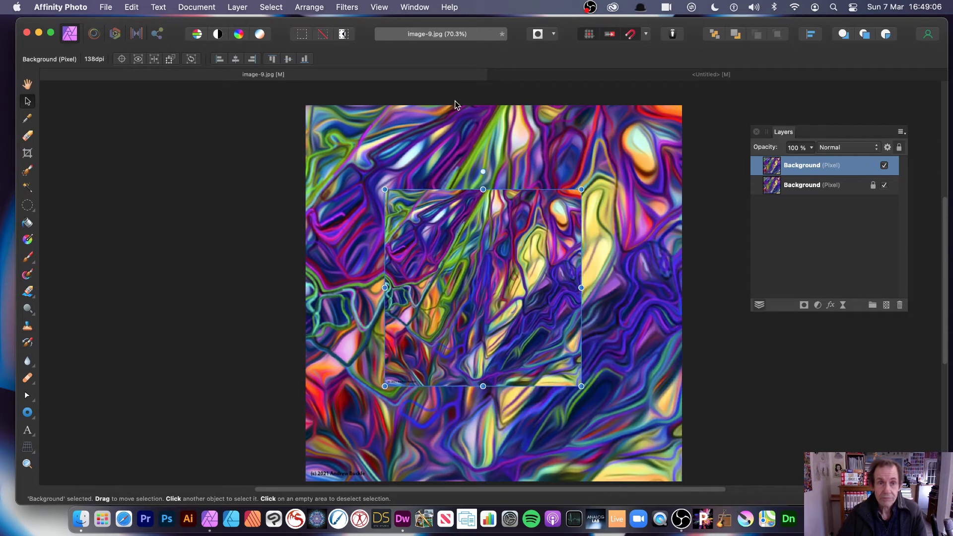
Apply Median Blur with a radius of 28.3 px to the shrunken Background copy.
left_click(348, 7)
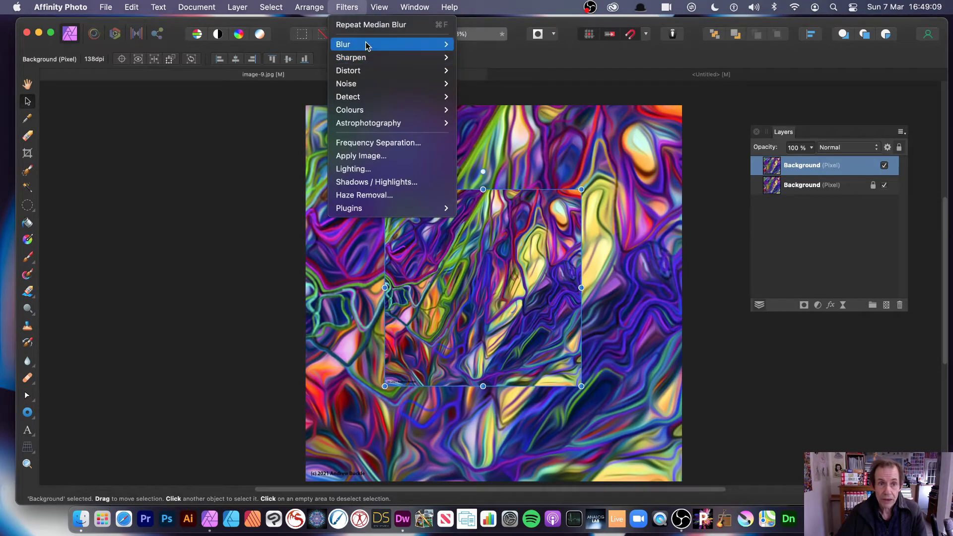
mouse_move(366, 43)
left_click(505, 228)
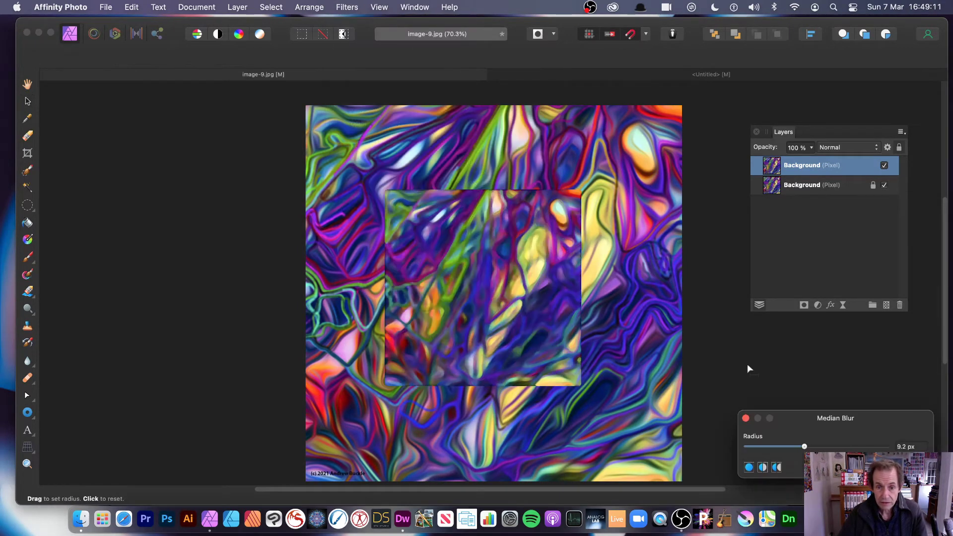
left_click_drag(794, 447, 837, 446)
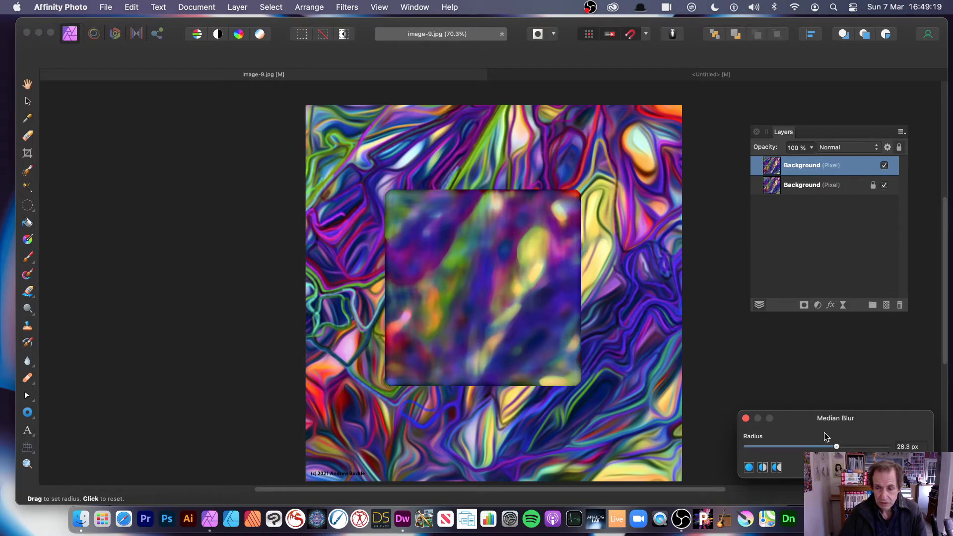
left_click(877, 468)
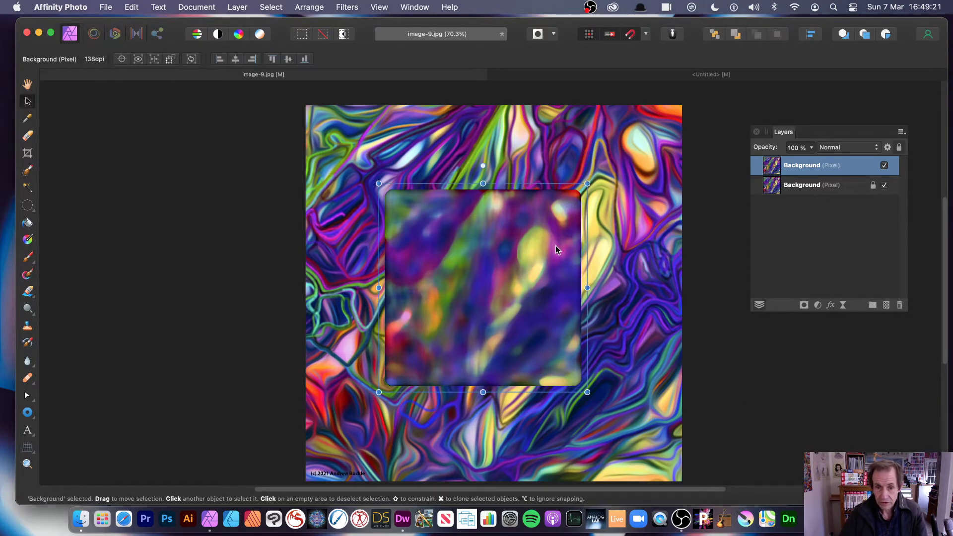
Move the blurred square up near the top of the image and place two overlapping clones of it lower down.
left_click_drag(541, 240, 546, 181)
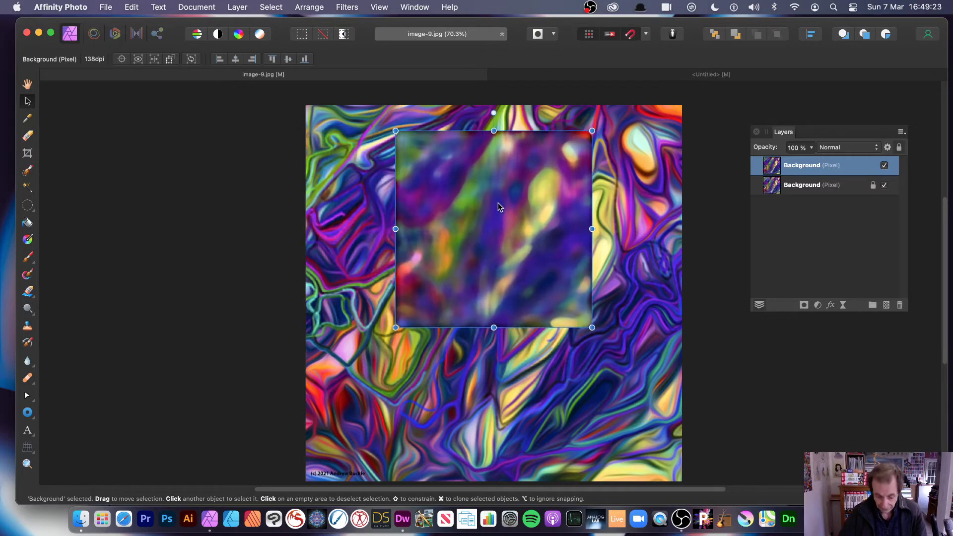
left_click_drag(499, 202, 453, 337)
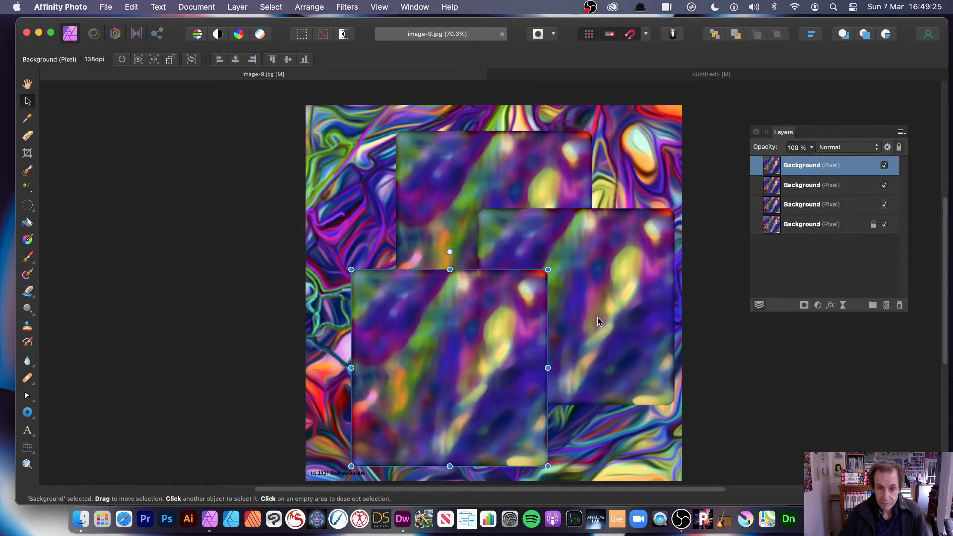
Undo the cloning, moving, Median Blur and resizing of the upper Background layer.
key("super+z")
key("super+z")
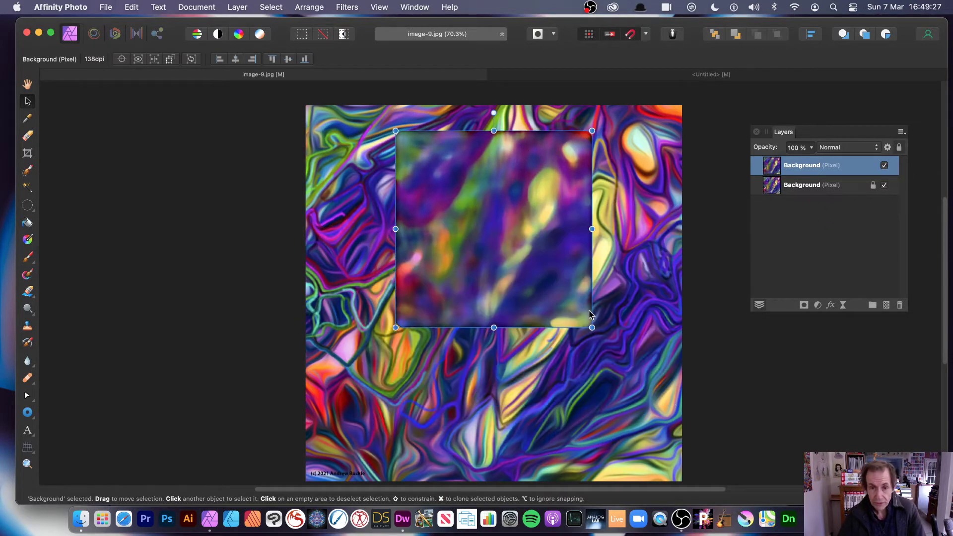
key("super+z")
key("super+z")
key("super+z")
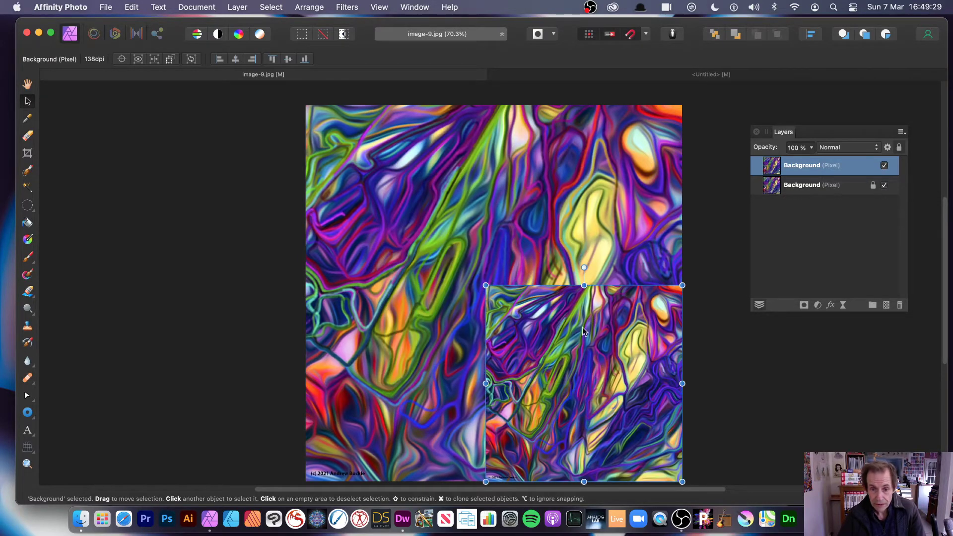
key("super+z")
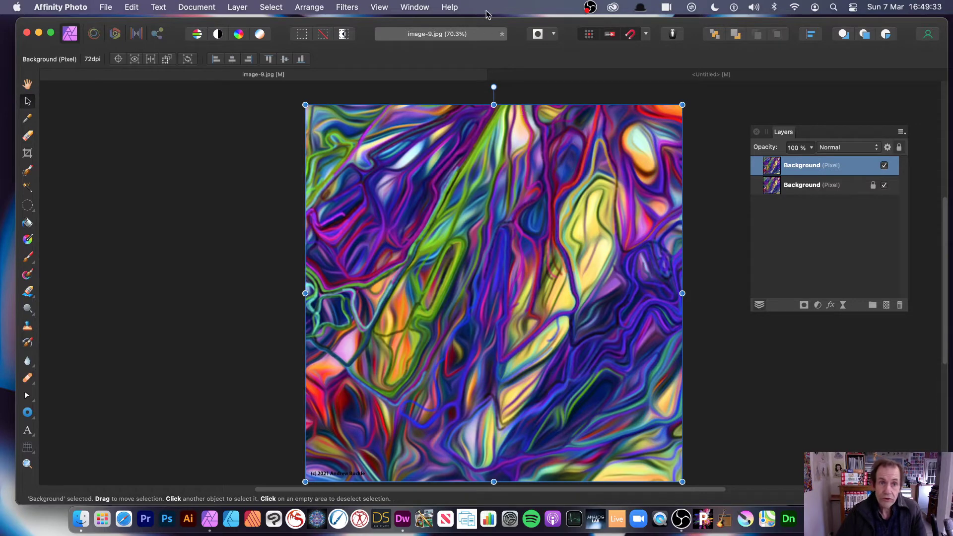
Apply Median Blur to the full-size upper Background layer.
left_click(354, 9)
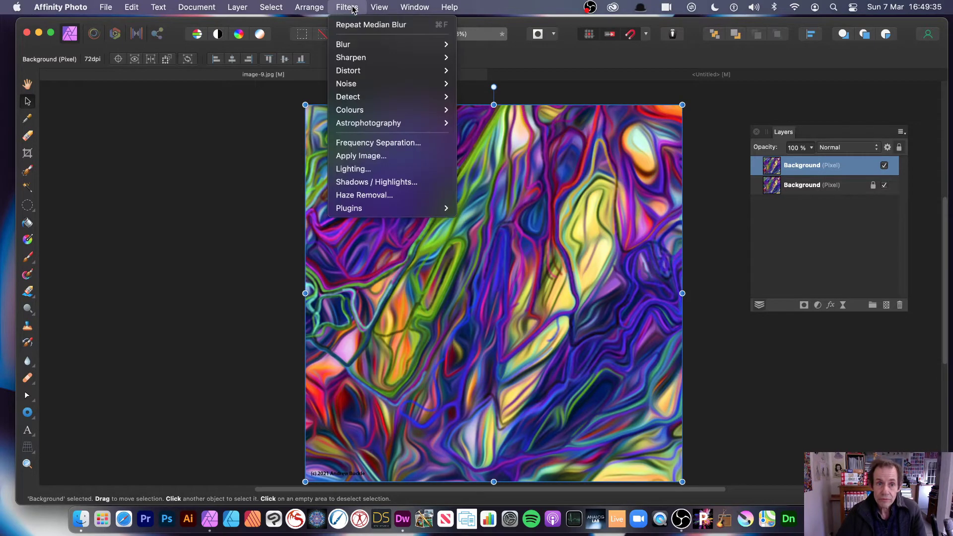
mouse_move(358, 44)
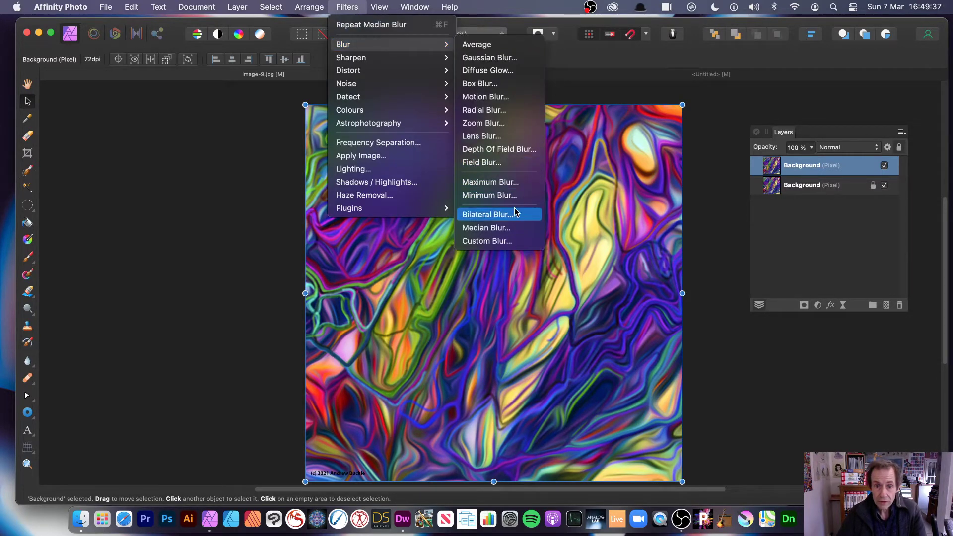
left_click(505, 233)
left_click_drag(842, 425, 628, 317)
left_click(698, 332)
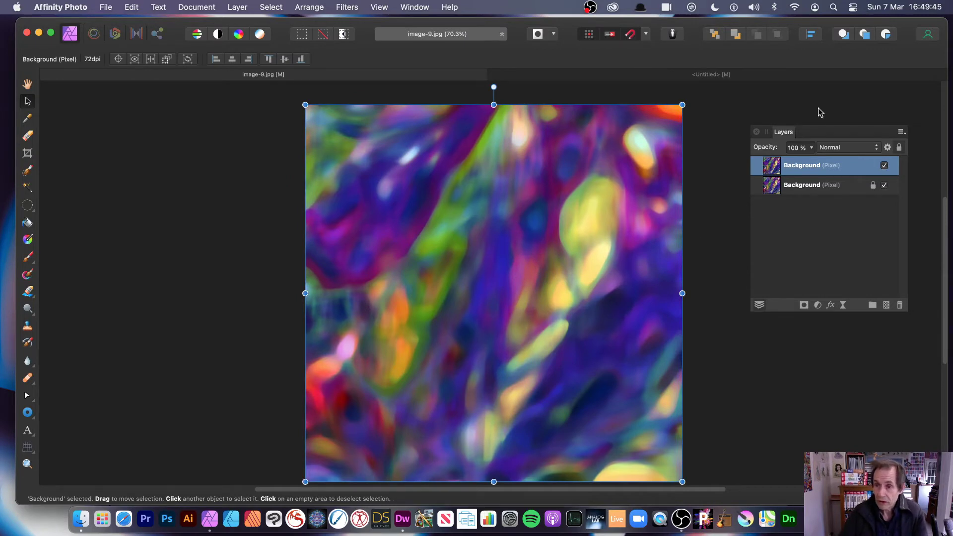
Bring the Layers panel over the image and try the Darken and Multiply blend modes on the upper Background layer.
left_click_drag(790, 133, 618, 128)
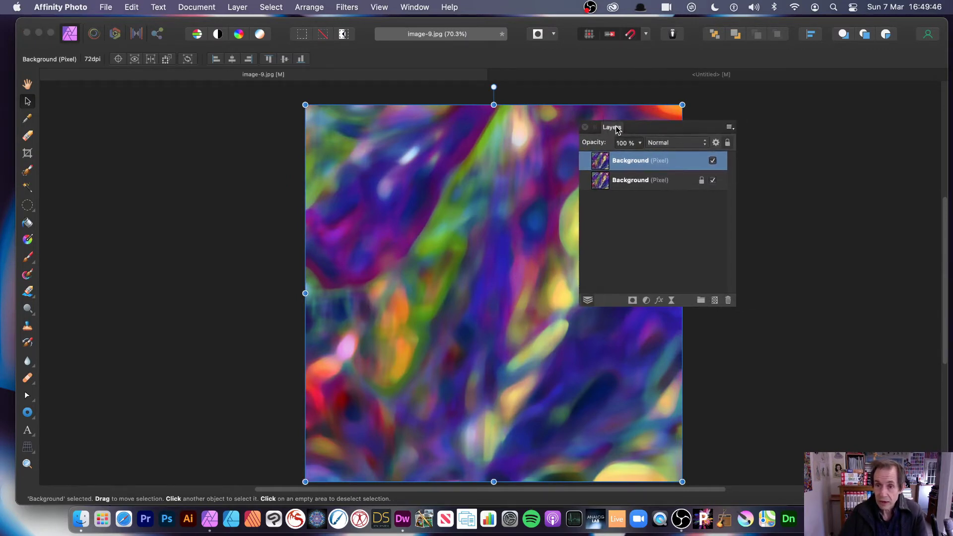
left_click(379, 7)
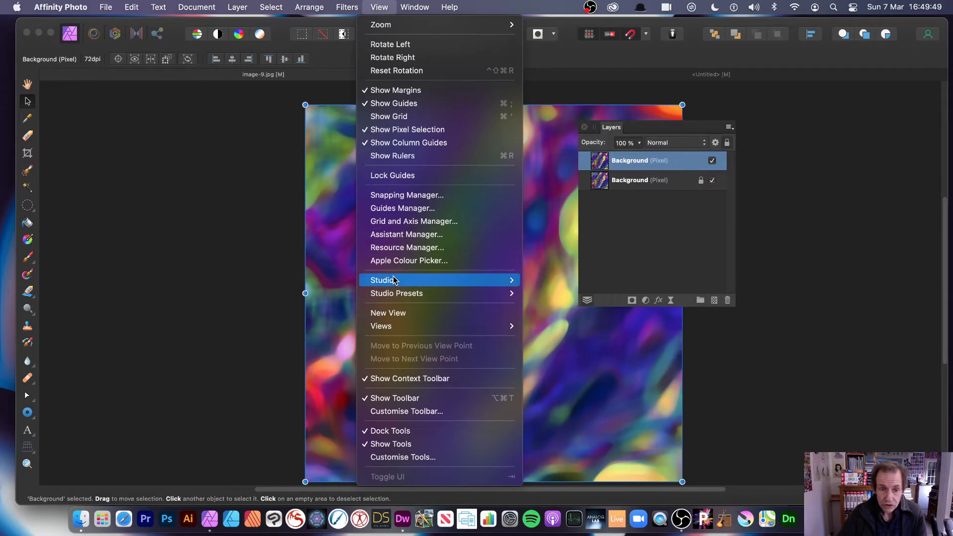
left_click(817, 286)
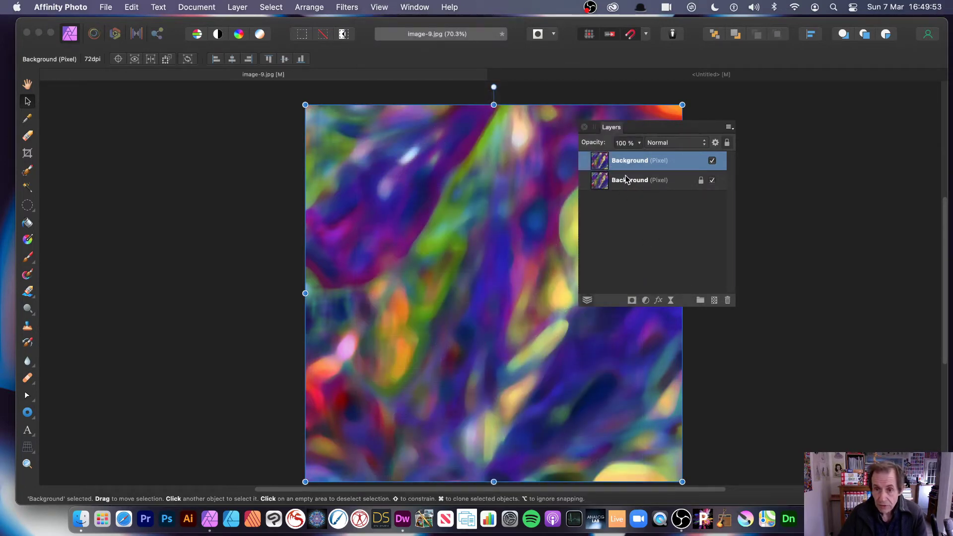
left_click(674, 144)
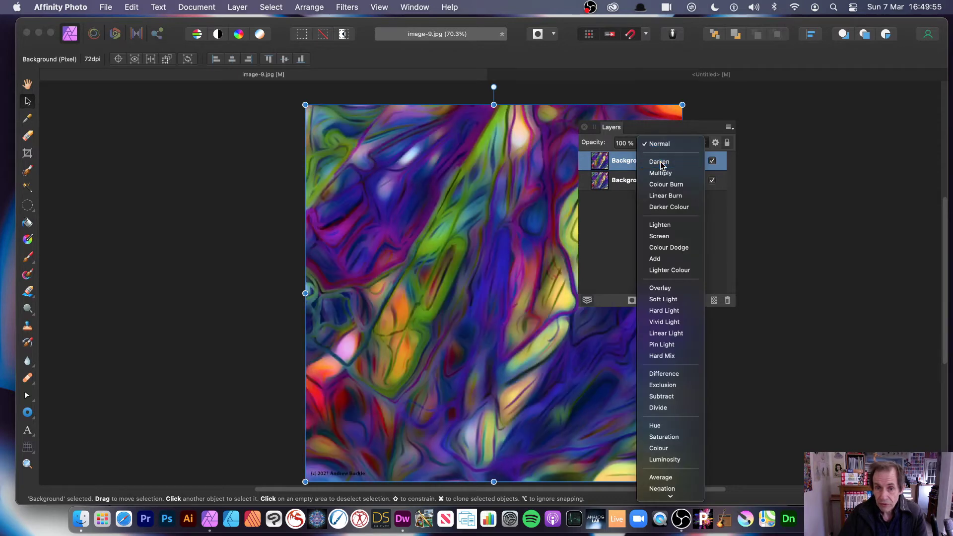
left_click(659, 162)
left_click(663, 144)
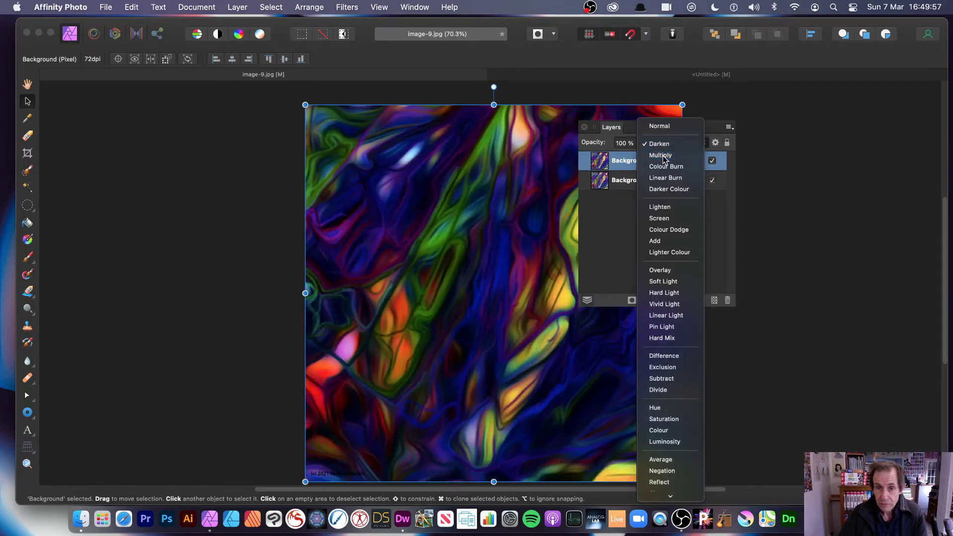
left_click(647, 155)
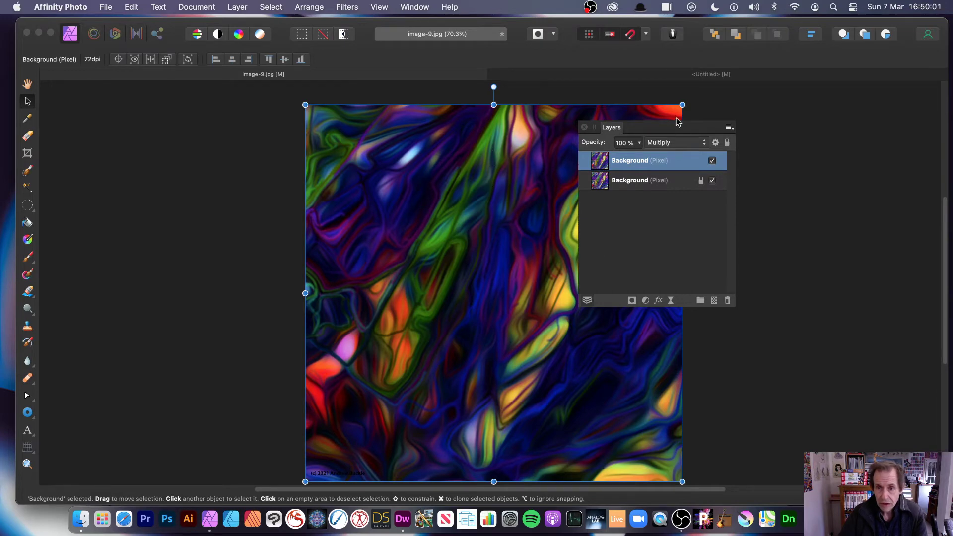
Set the upper Background layer's blend mode to Difference and move the Layers panel clear of the image.
left_click(665, 144)
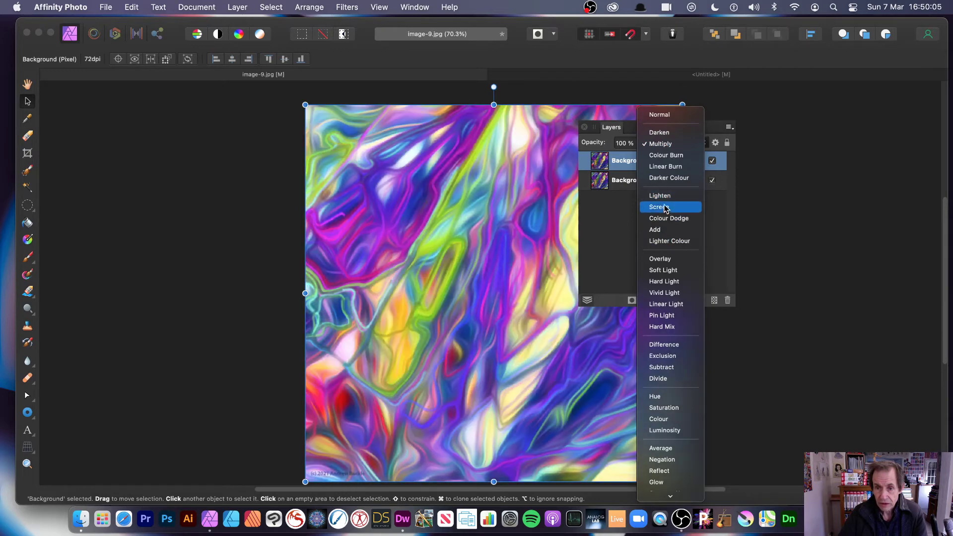
left_click(666, 348)
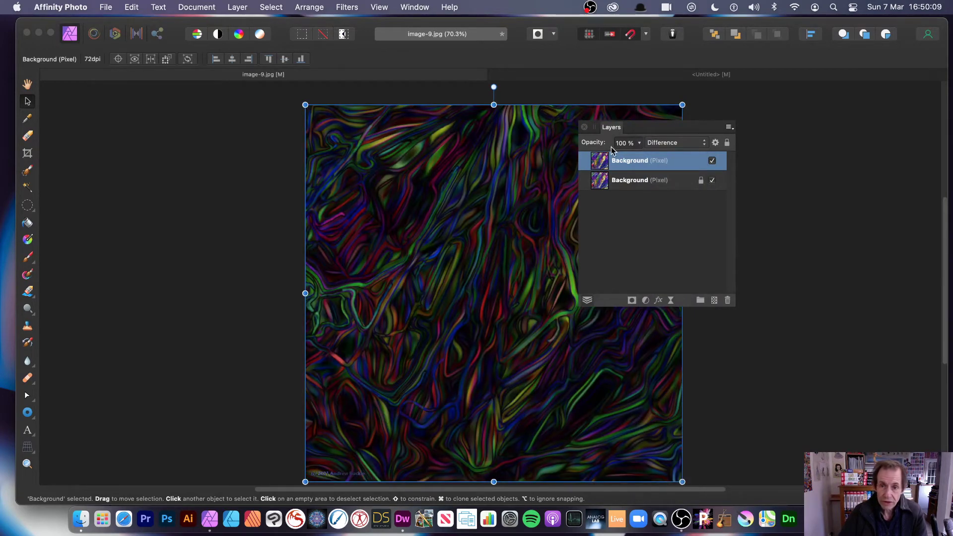
left_click_drag(614, 130, 741, 123)
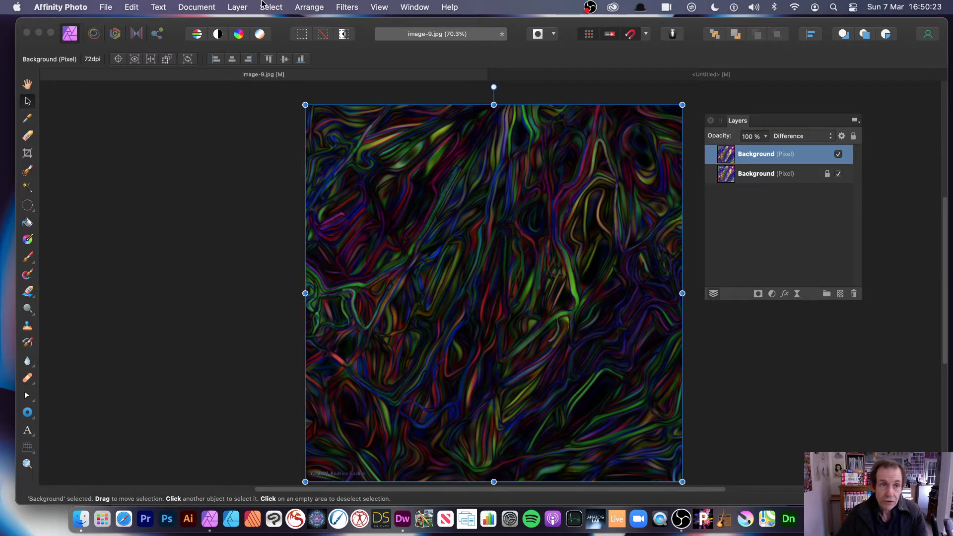
Merge the visible layers into a new pixel layer and apply Auto Levels to it.
left_click(237, 7)
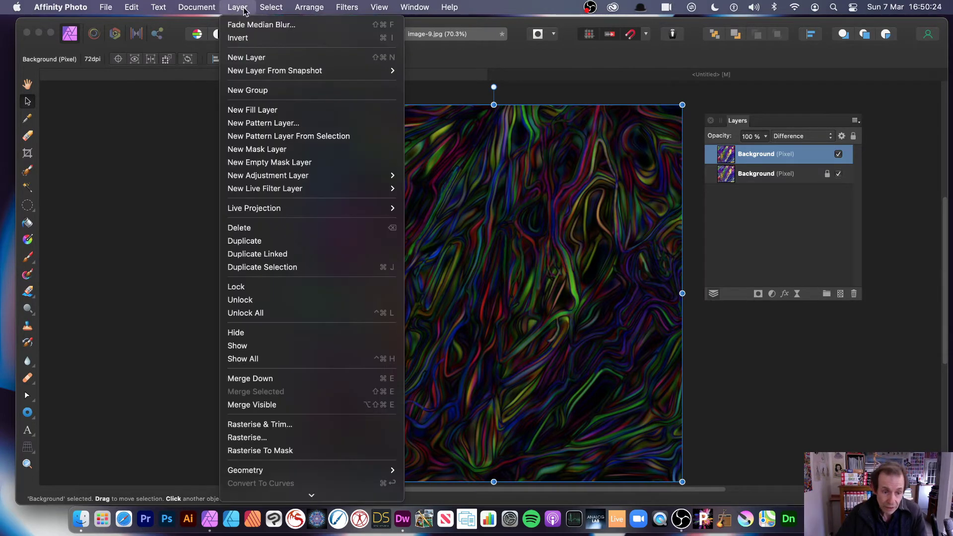
left_click(276, 406)
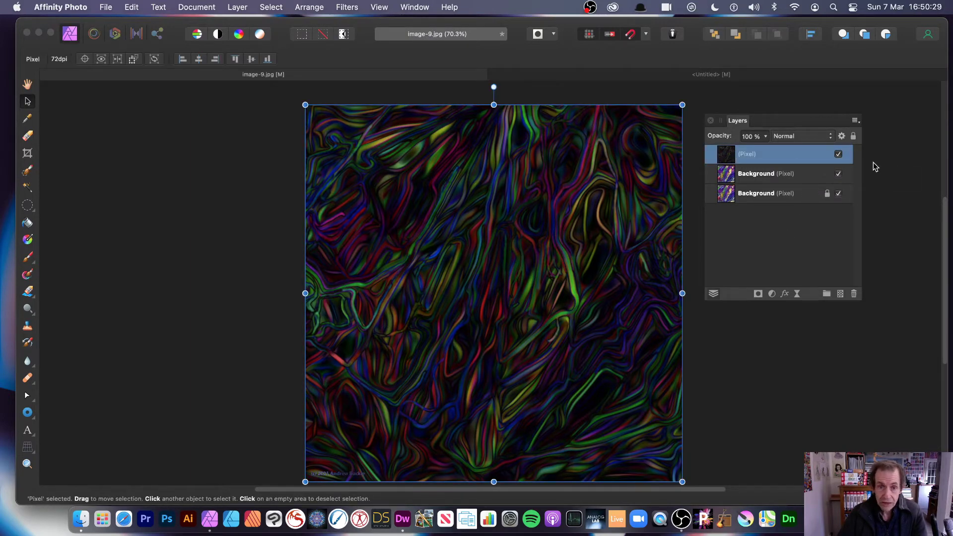
left_click(345, 7)
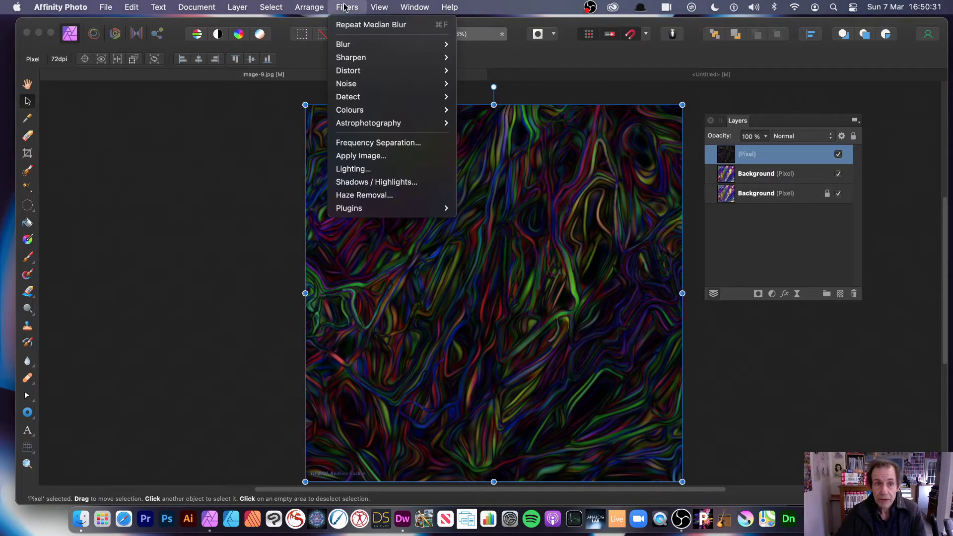
mouse_move(380, 109)
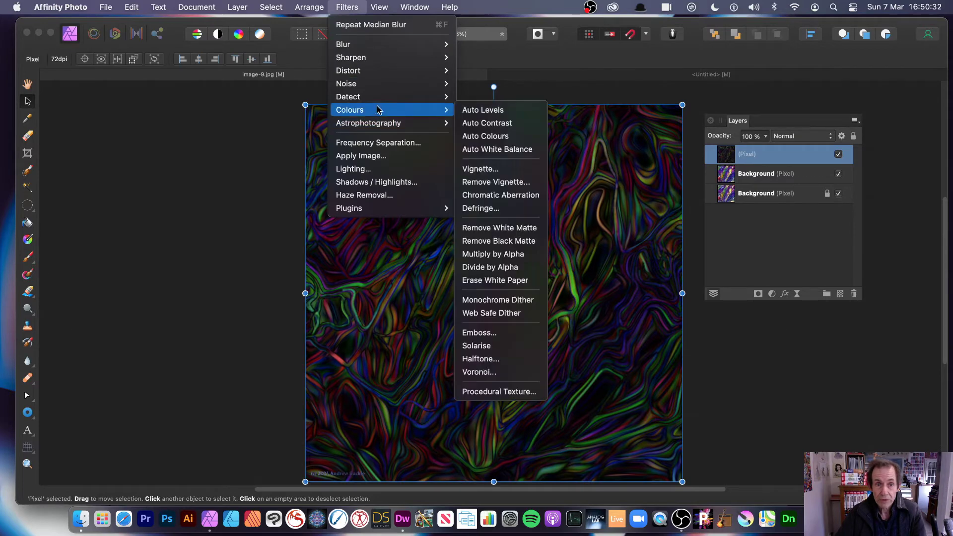
left_click(519, 112)
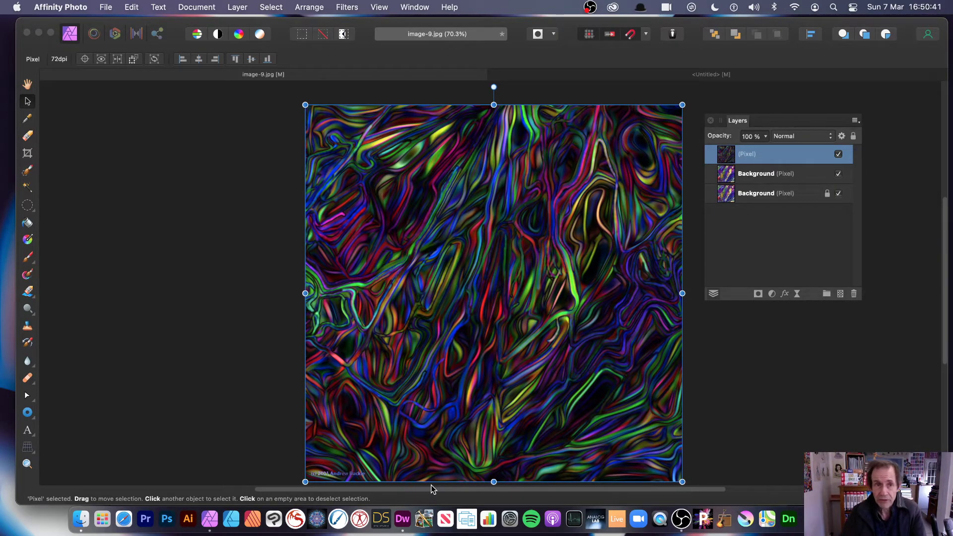
Try a Deform on the merged layer by pulling four control points outward towards the image corners, and leave it unapplied.
left_click(350, 7)
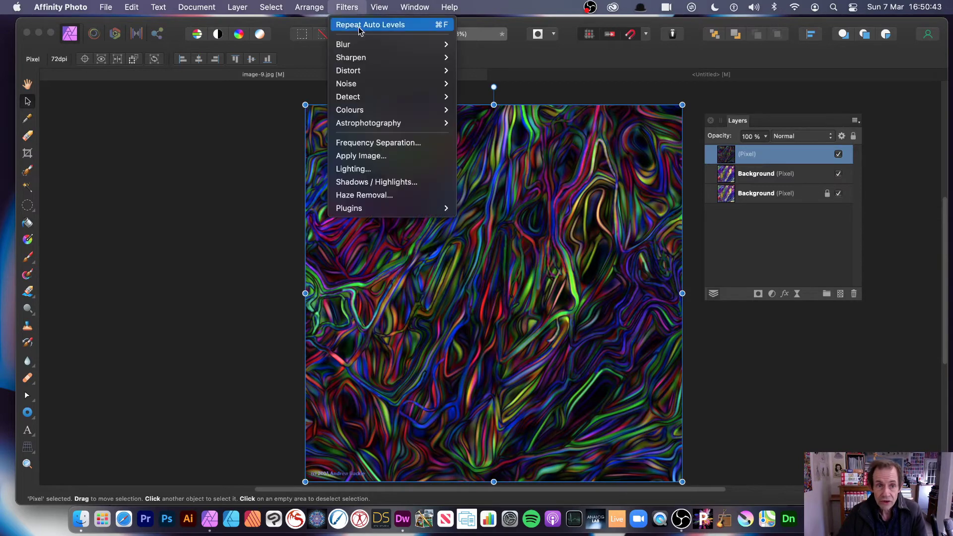
mouse_move(368, 69)
left_click(511, 72)
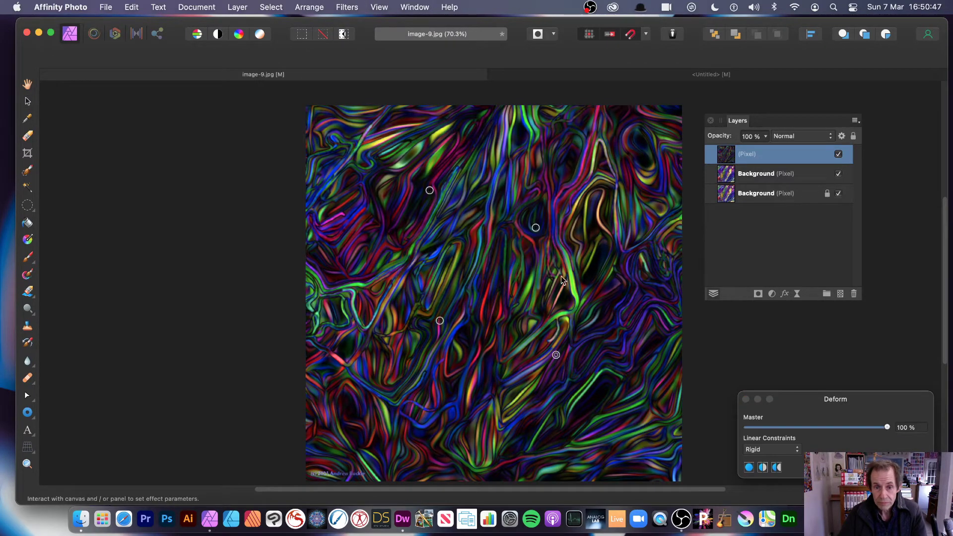
left_click_drag(535, 228, 670, 126)
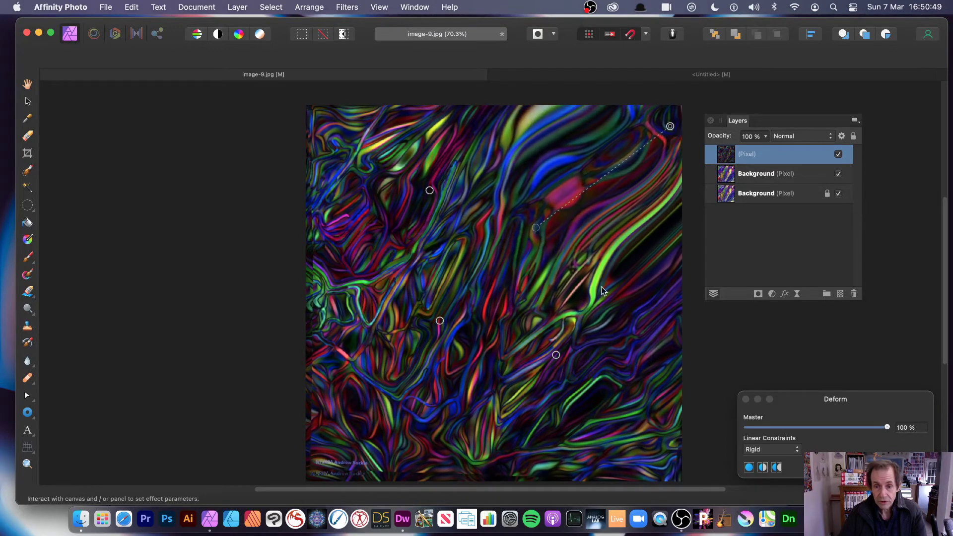
left_click_drag(556, 355, 738, 459)
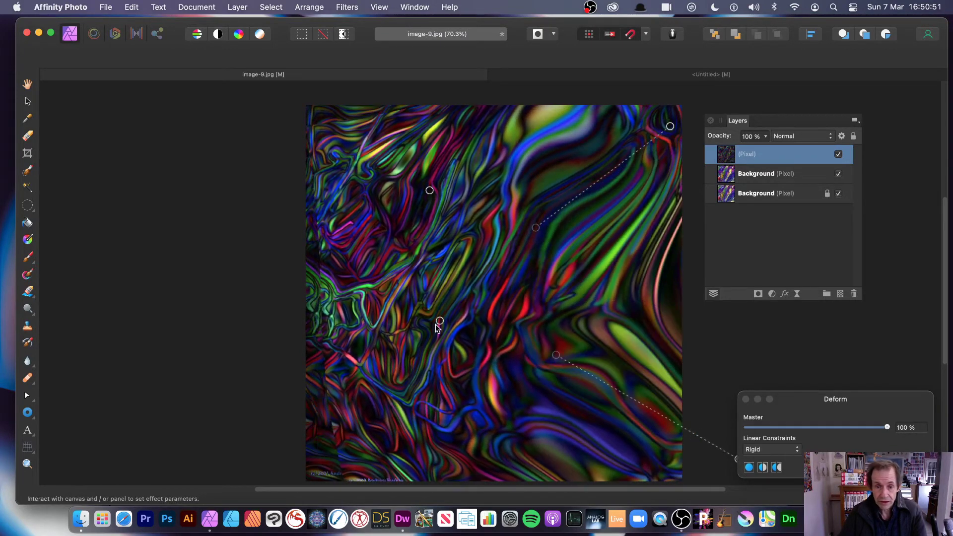
left_click_drag(440, 320, 319, 390)
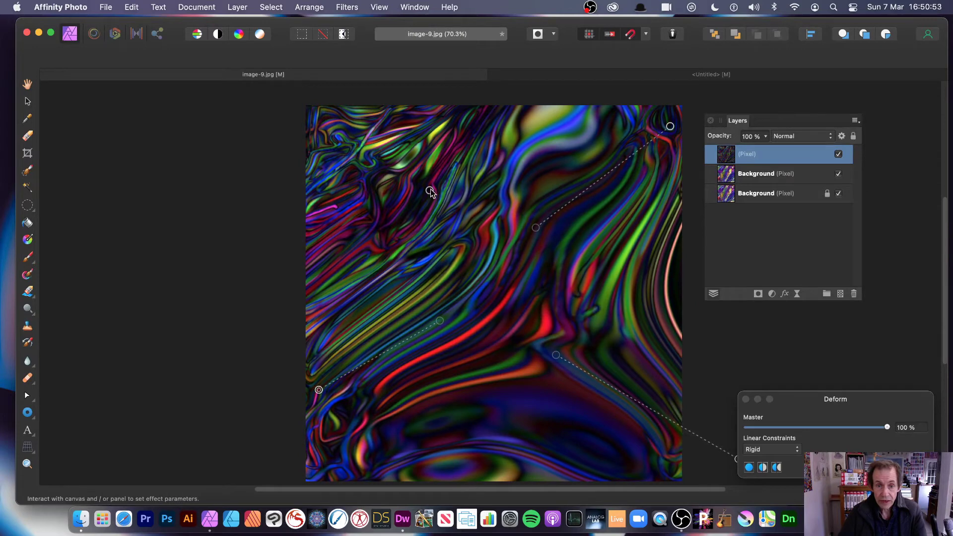
left_click_drag(430, 190, 327, 123)
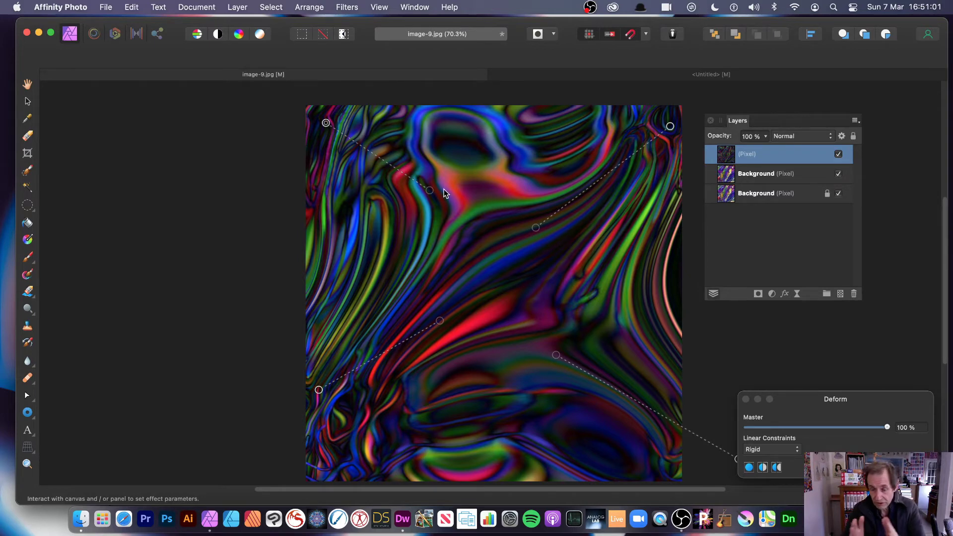
key("Escape")
key("v")
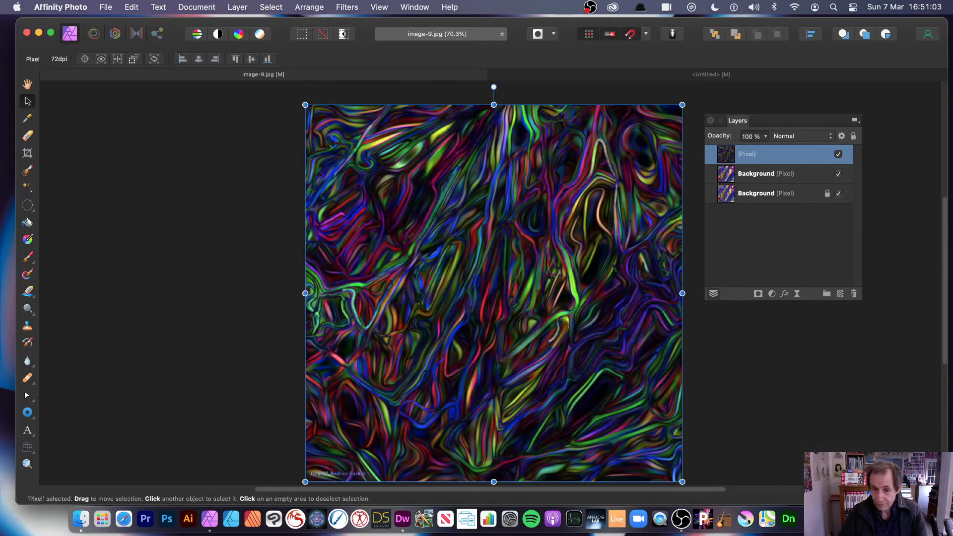
Delete the merged pixel layer and the Difference-mode Background layer, leaving only the locked Background layer.
key("Delete")
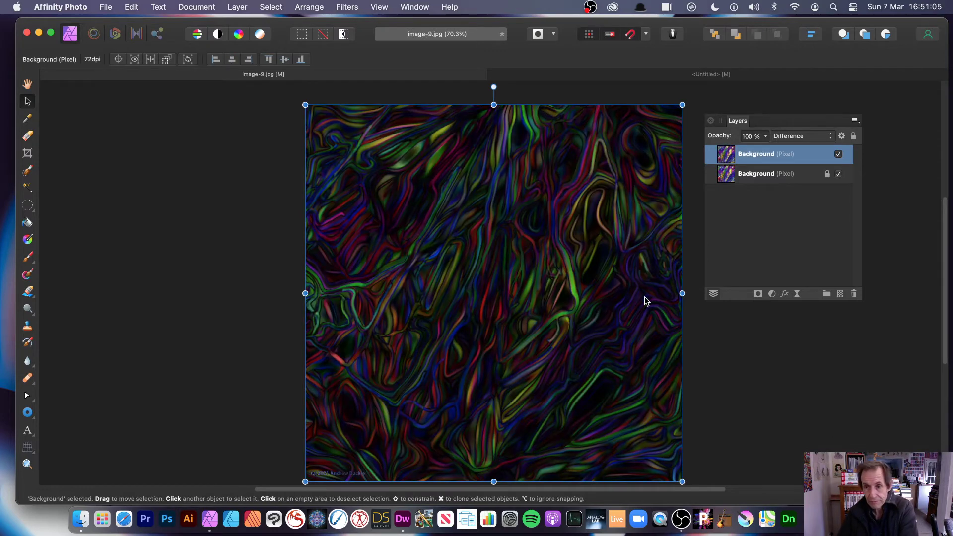
key("Delete")
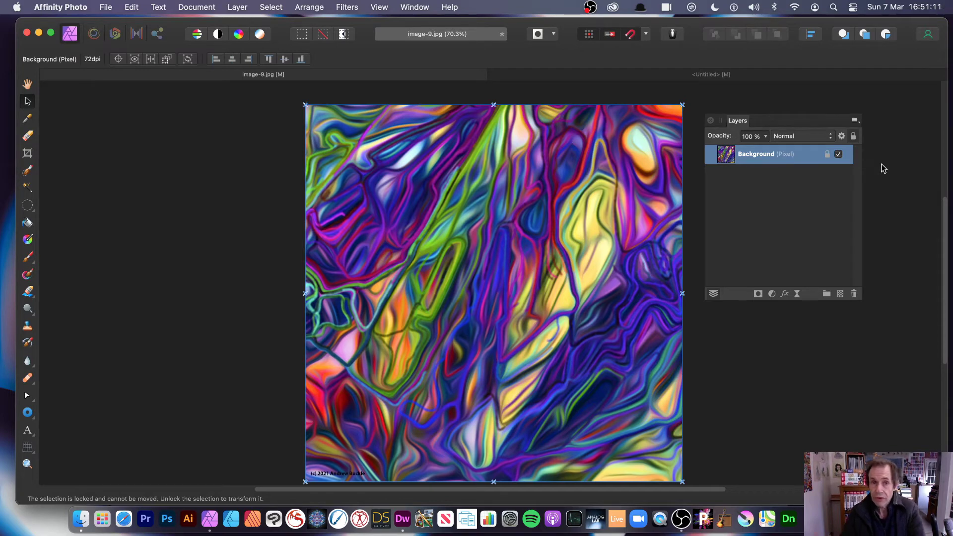
Apply a Median Blur with a radius of 40.1 px to the Background layer.
left_click(349, 6)
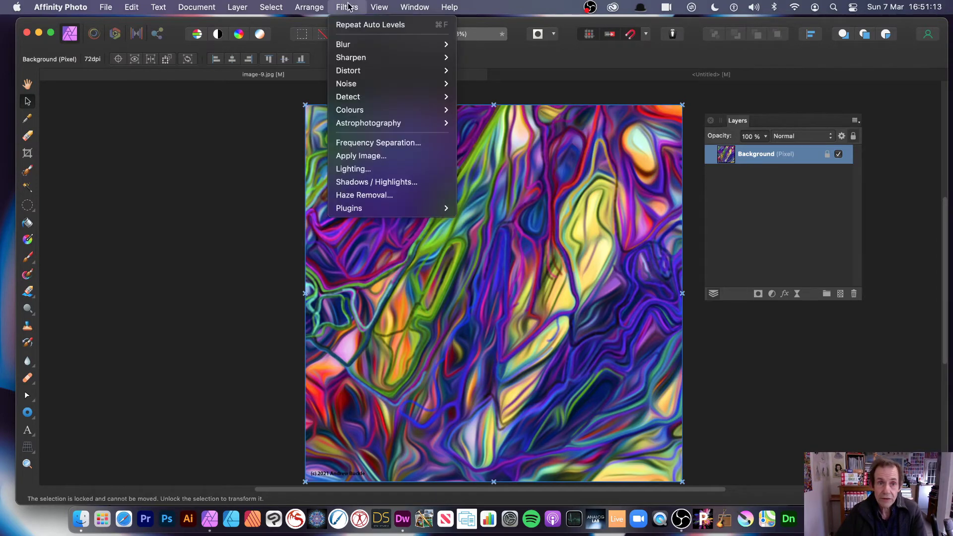
mouse_move(356, 76)
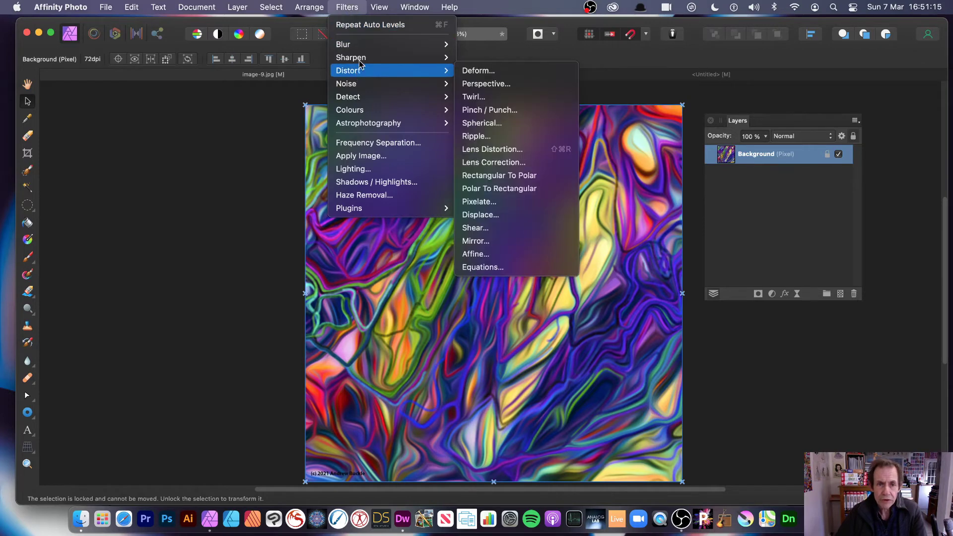
mouse_move(362, 44)
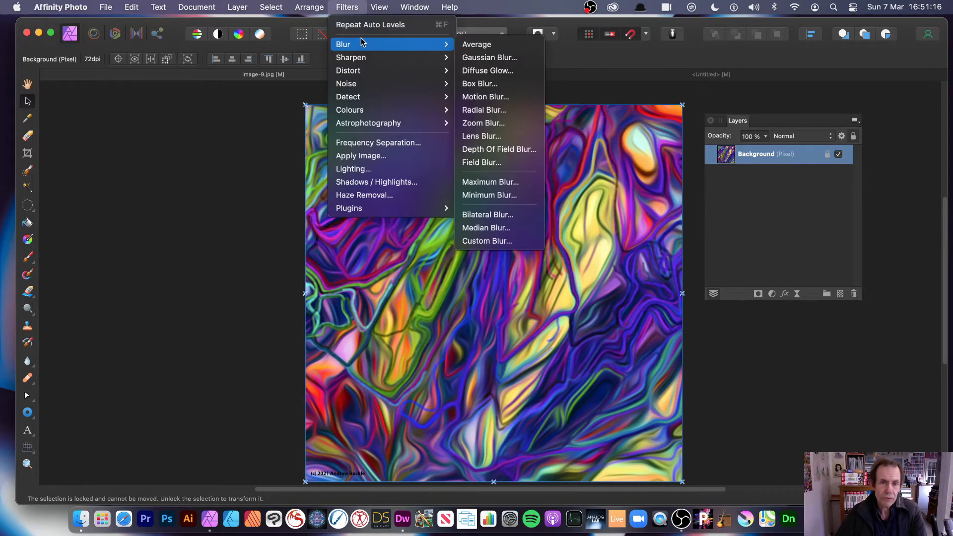
left_click(489, 227)
left_click_drag(819, 427, 665, 368)
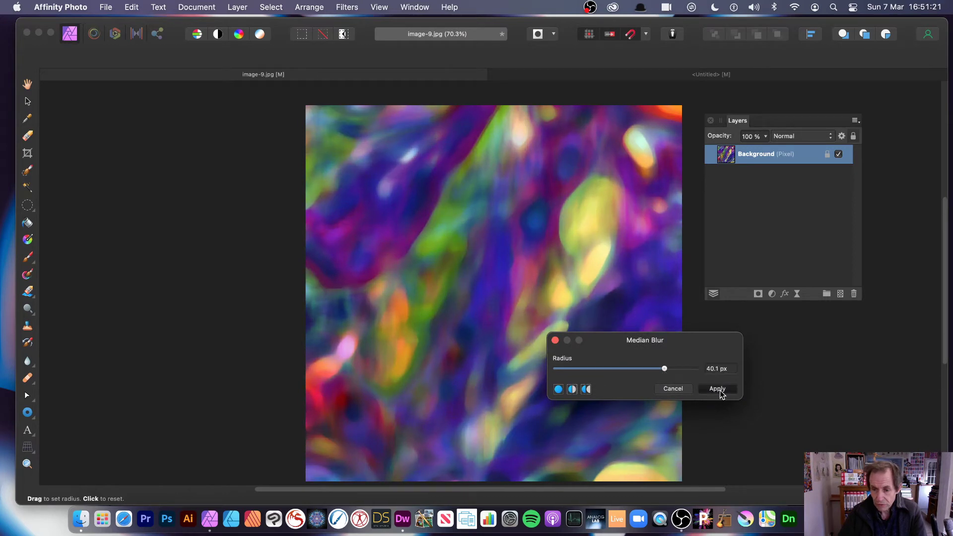
left_click(718, 389)
Start fading the Median Blur, keep the Fade dialog clear of the image centre and set the fade to about 61%.
left_click(237, 7)
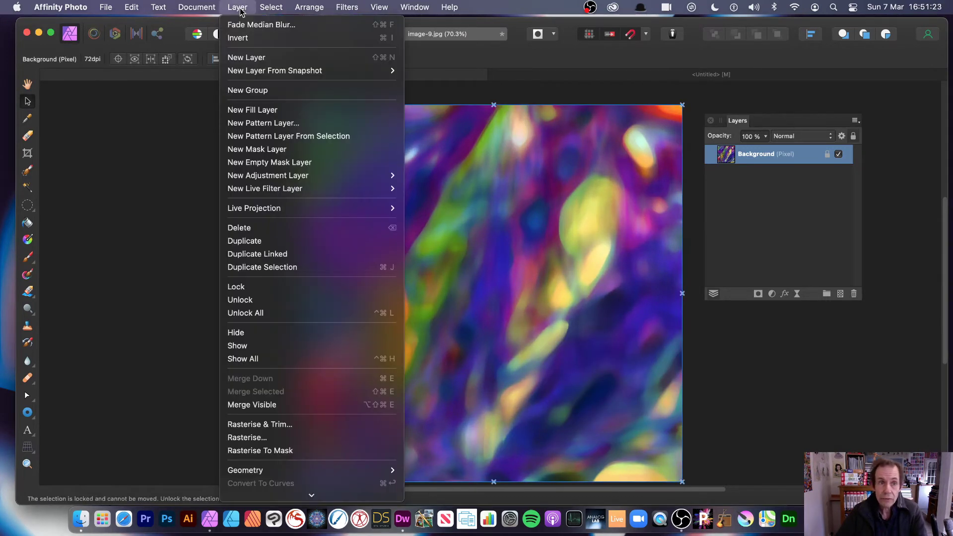
left_click(262, 25)
left_click_drag(835, 398, 580, 248)
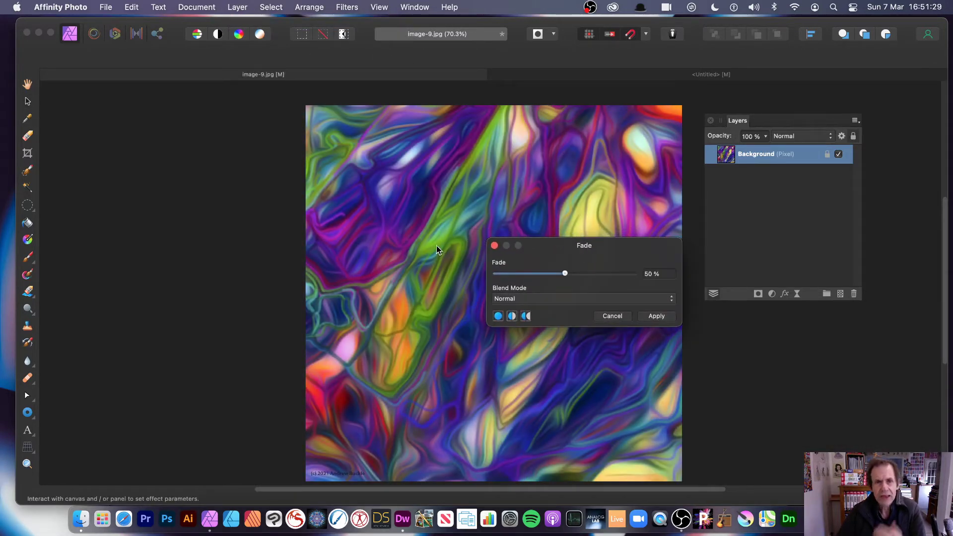
left_click_drag(576, 246, 654, 200)
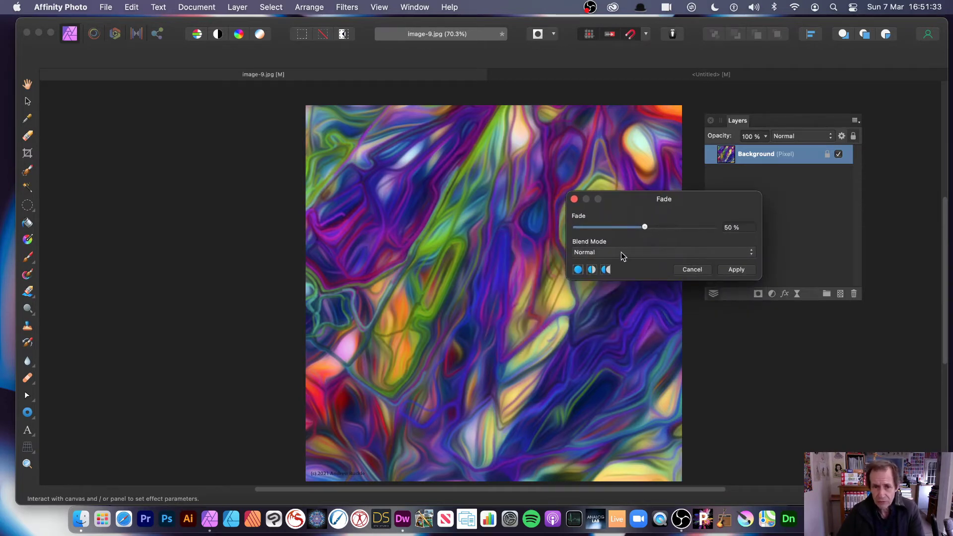
mouse_move(644, 229)
left_mouse_down()
mouse_move(611, 228)
mouse_move(696, 230)
mouse_move(662, 229)
left_mouse_up()
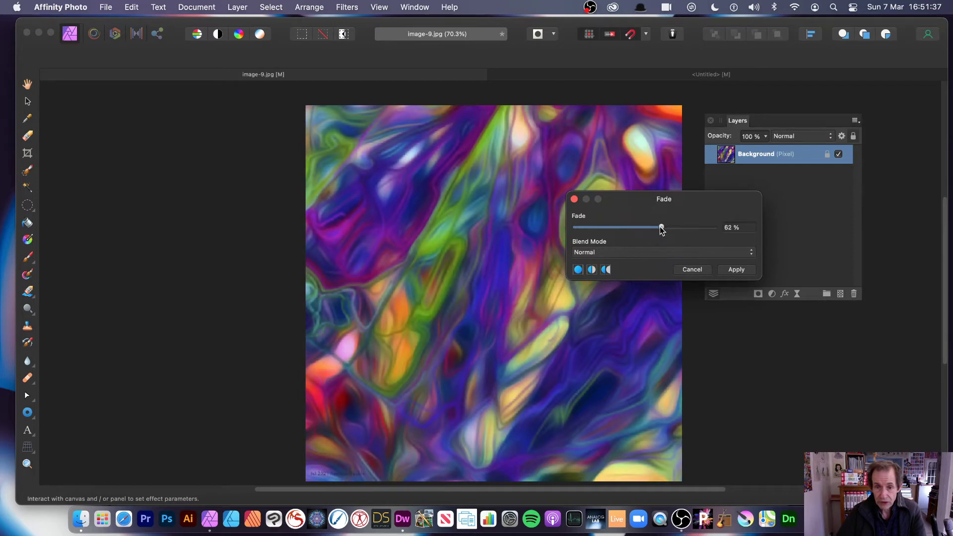
Try the Contrast Negate blend mode for the fade, cancel the fade and undo the Median Blur.
left_click(671, 253)
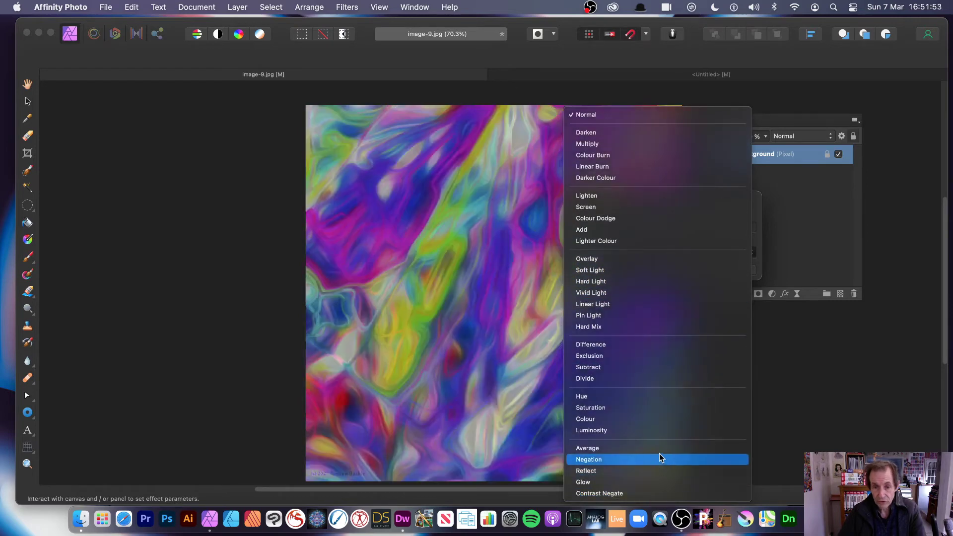
left_click(654, 493)
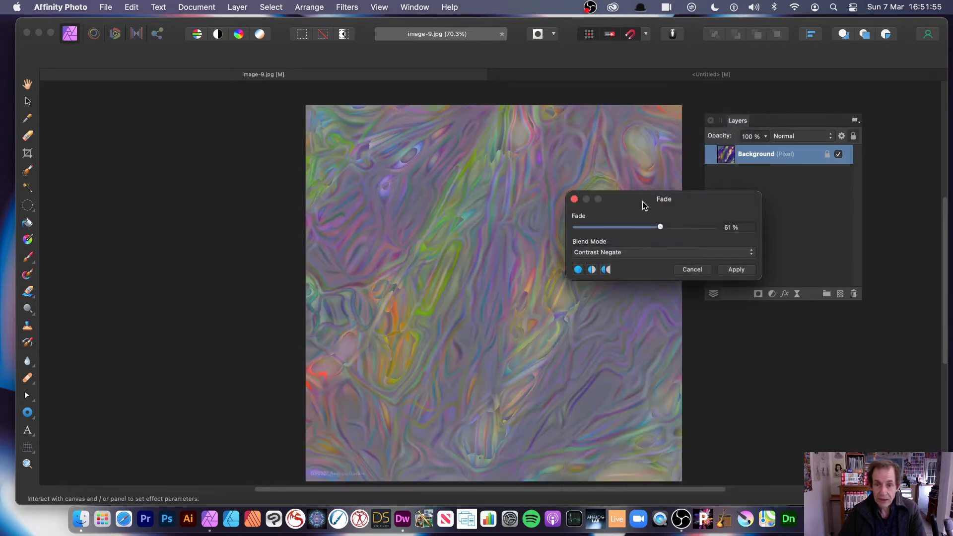
left_click_drag(641, 211, 737, 189)
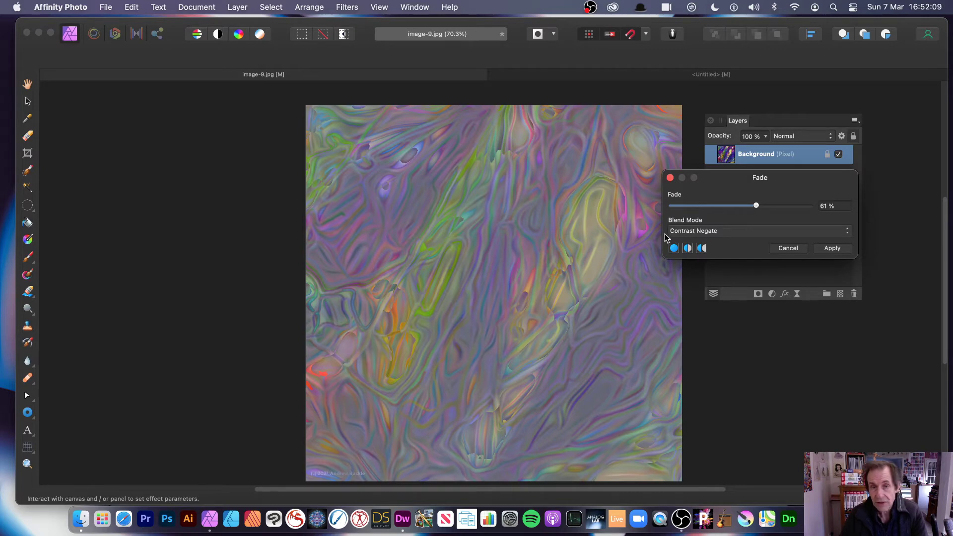
left_click(790, 249)
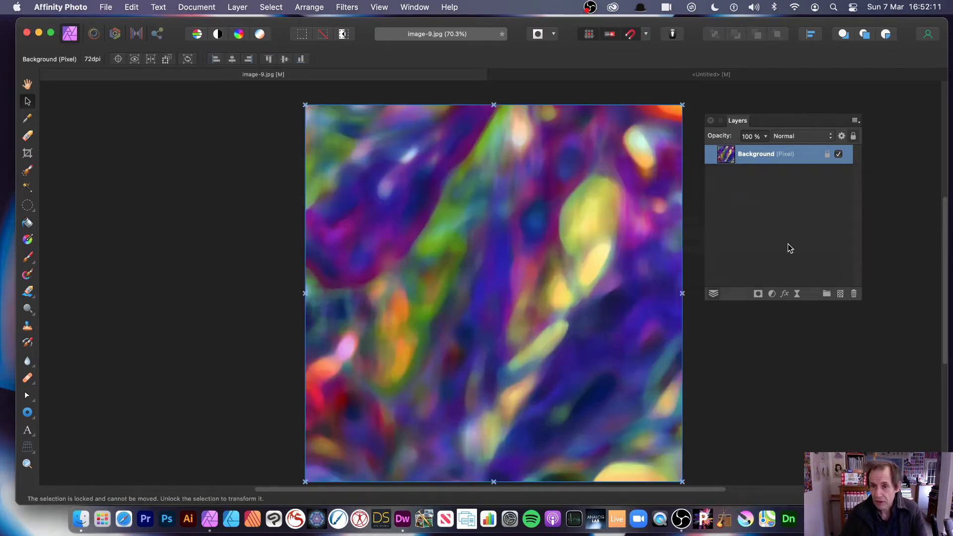
key("super+z")
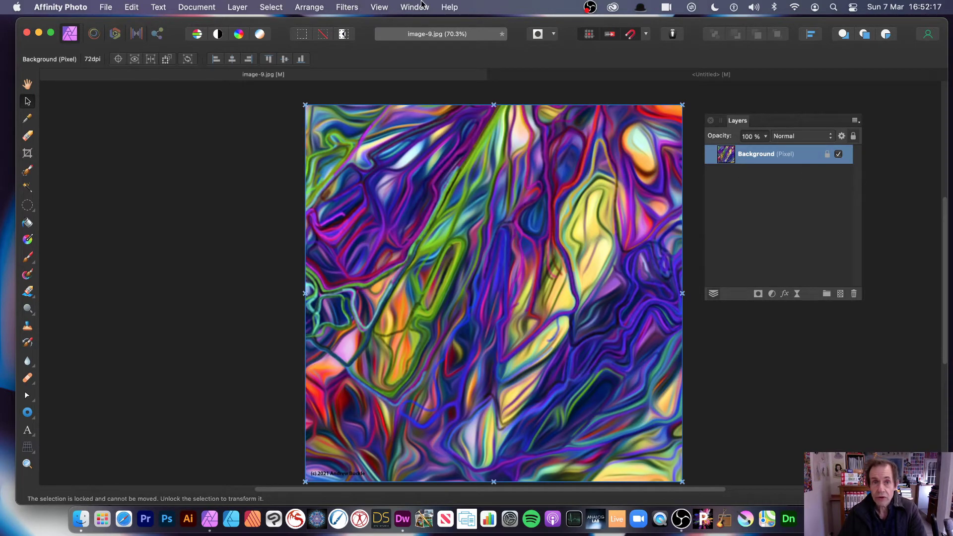
Bring up the image's channels and isolate the Composite Red channel for viewing and editing.
left_click(378, 8)
mouse_move(384, 282)
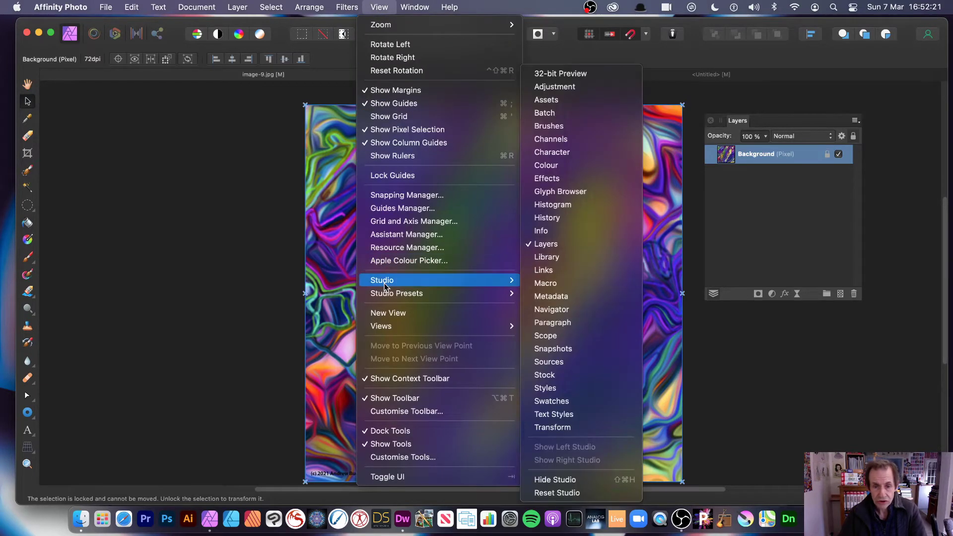
left_click(611, 139)
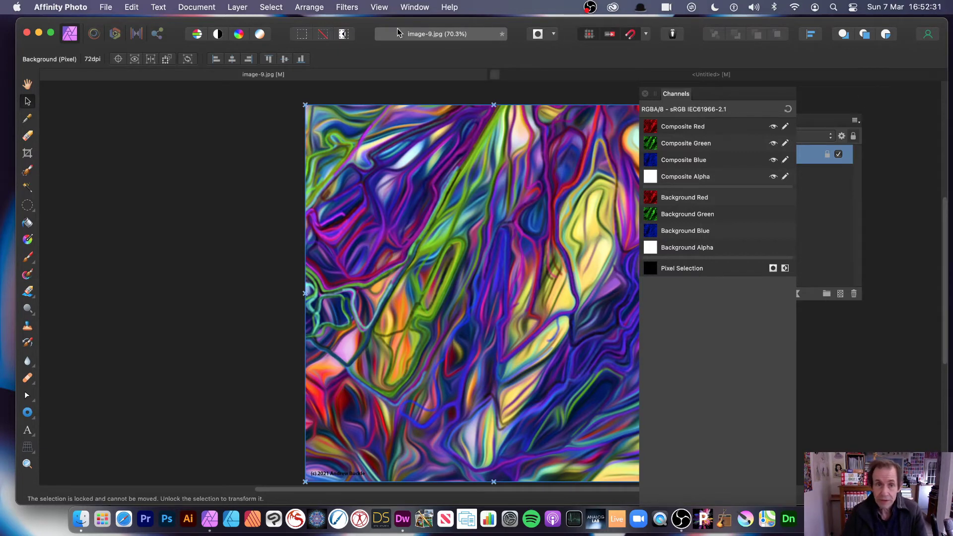
left_click(684, 129, "alt")
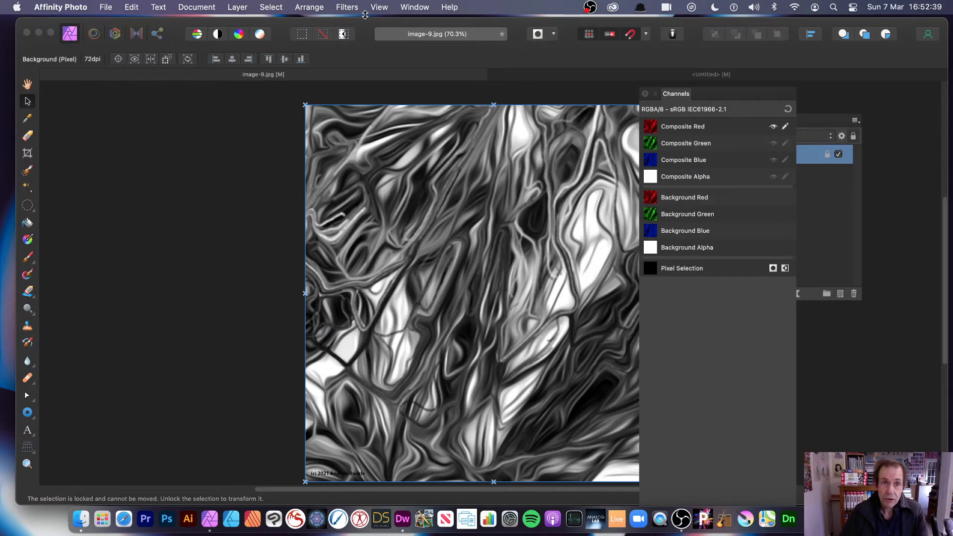
Apply a Median Blur of 43.7 px to the red channel only and restore all channels.
left_click(348, 7)
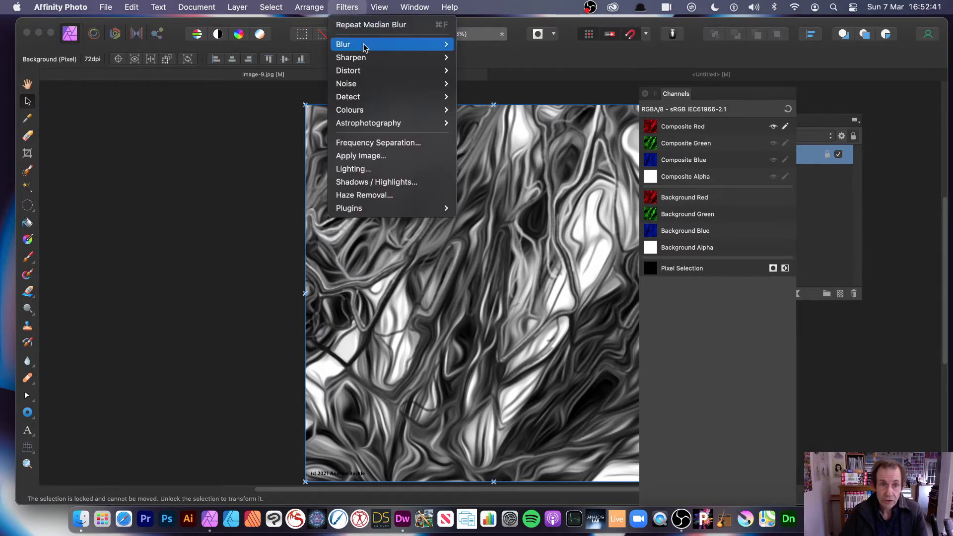
mouse_move(358, 44)
left_click(501, 228)
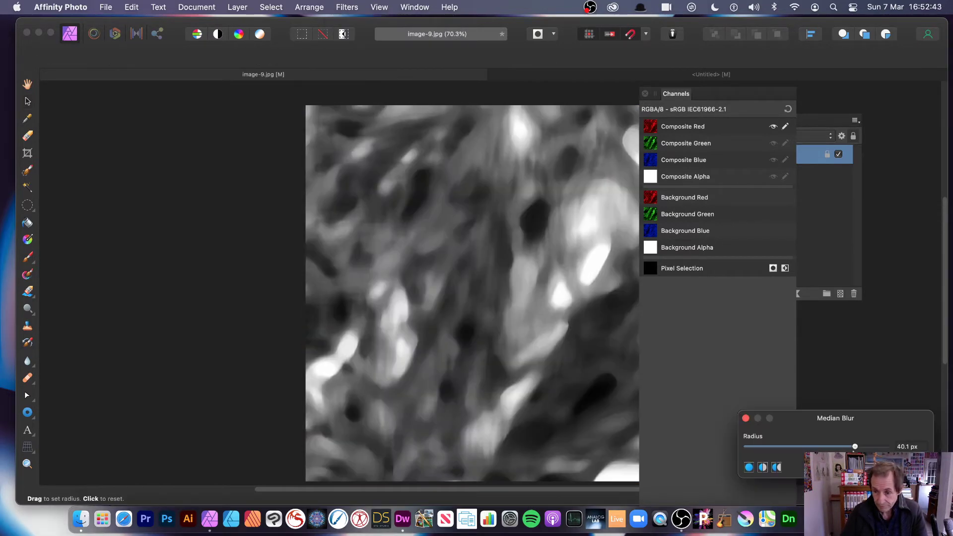
left_click_drag(866, 448, 862, 447)
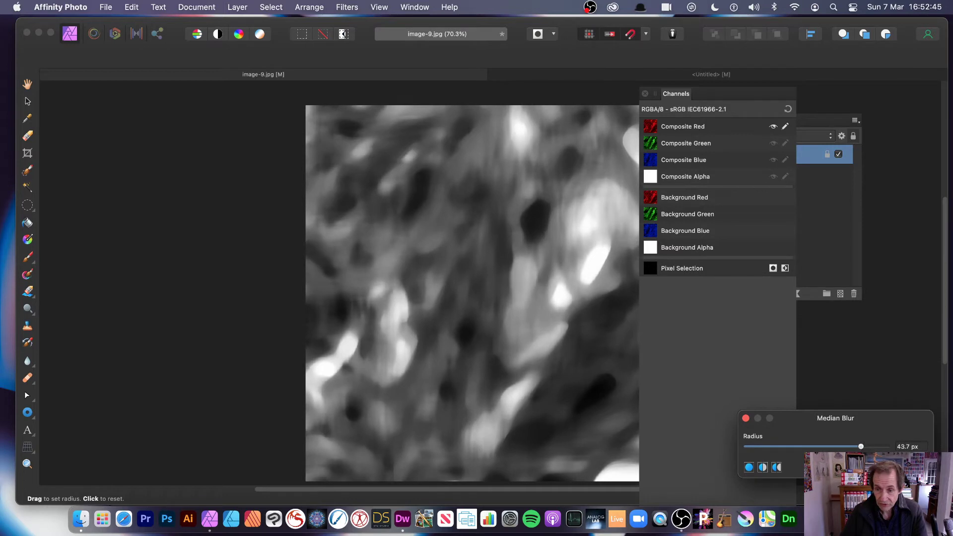
key("v")
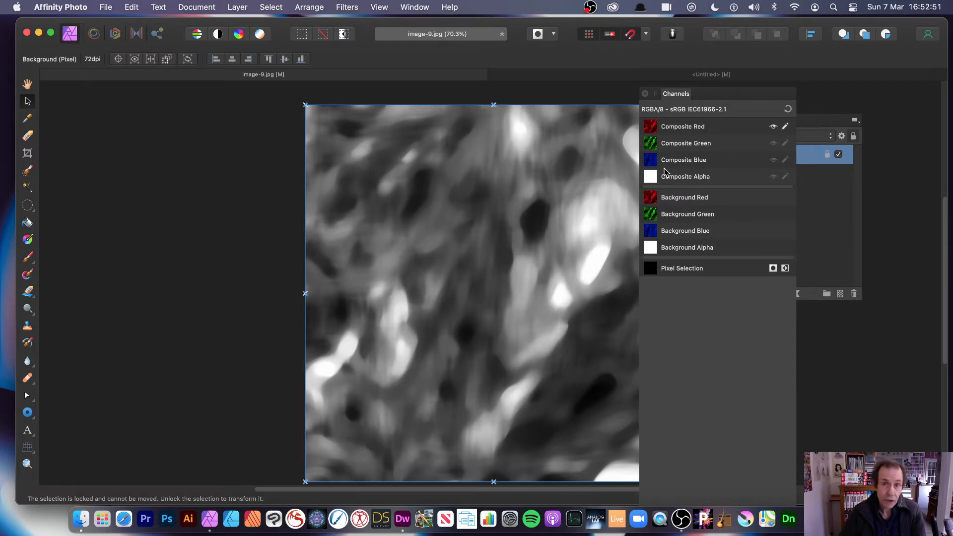
left_click(788, 110)
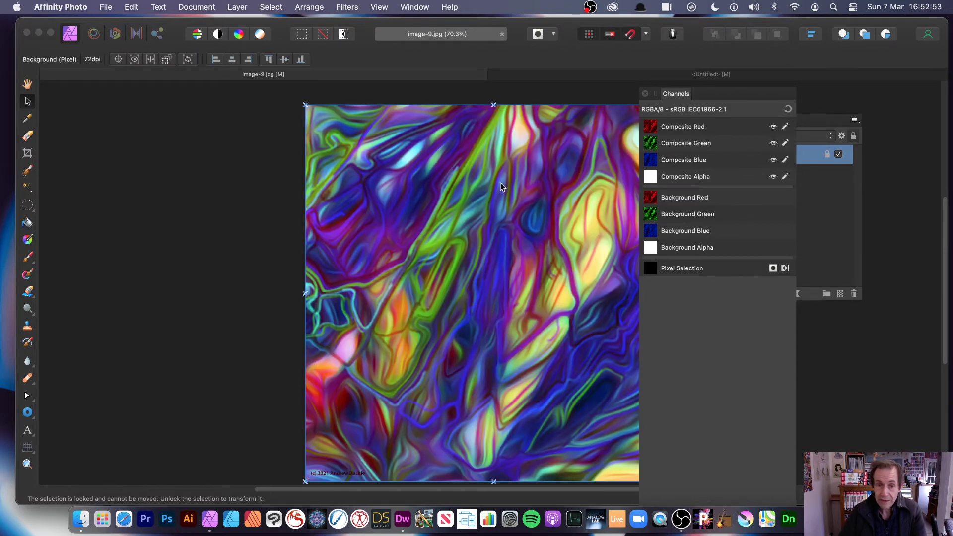
Isolate the Composite Green channel, apply a Median Blur of 584.9 px to it and restore all channels.
left_click(714, 149, "alt")
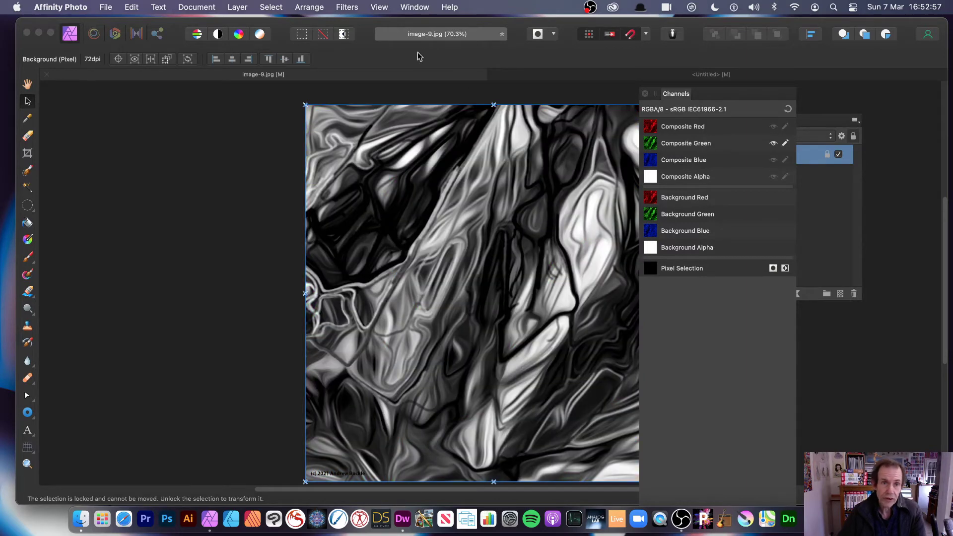
left_click(345, 12)
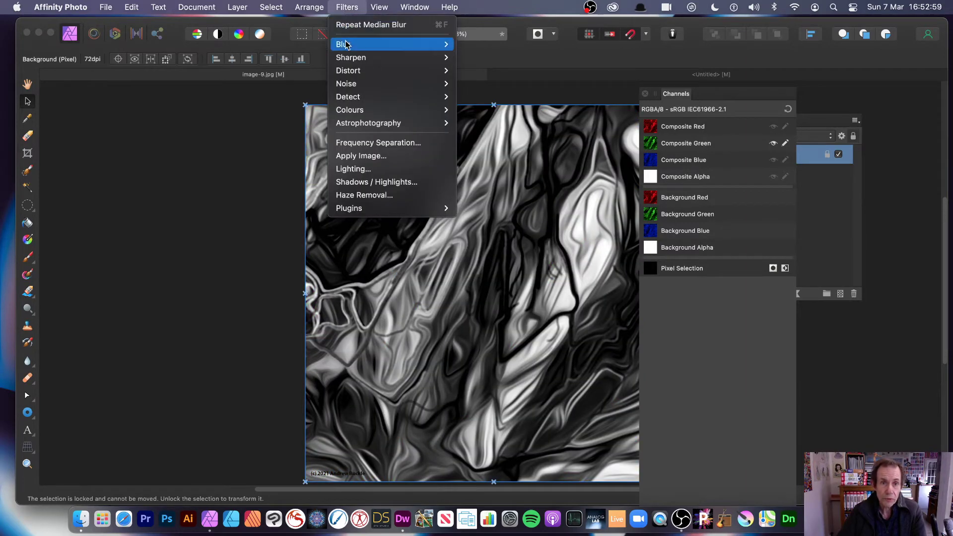
mouse_move(347, 44)
left_click(495, 230)
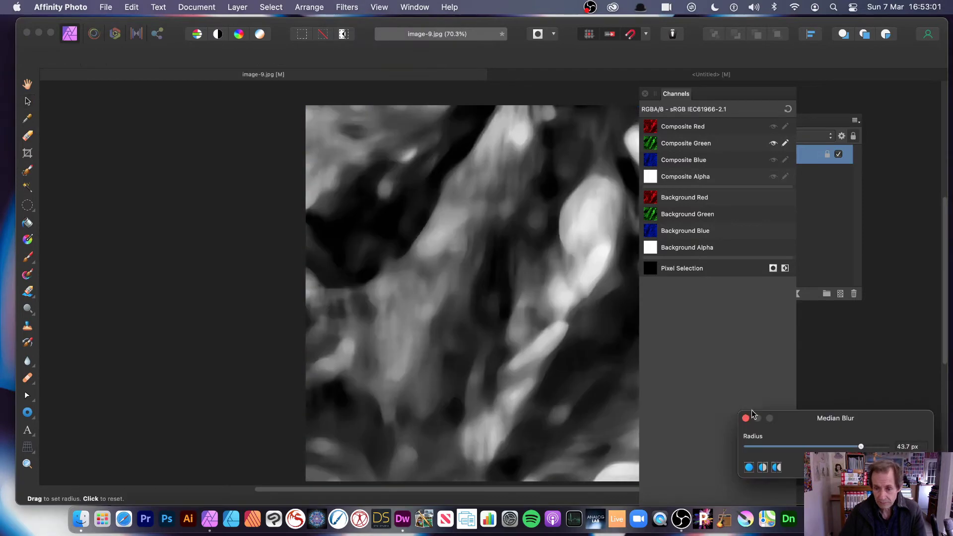
left_click_drag(879, 447, 889, 448)
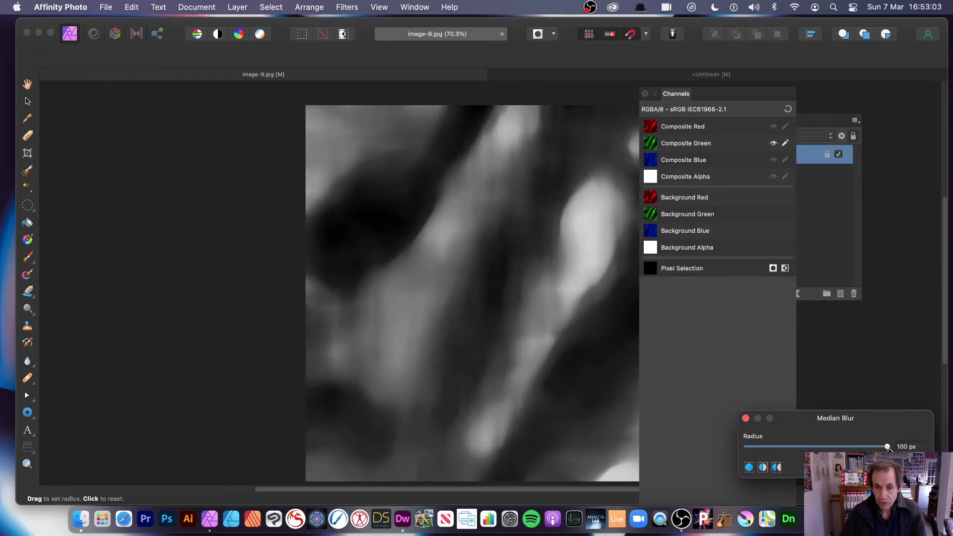
left_click_drag(474, 265, 553, 263)
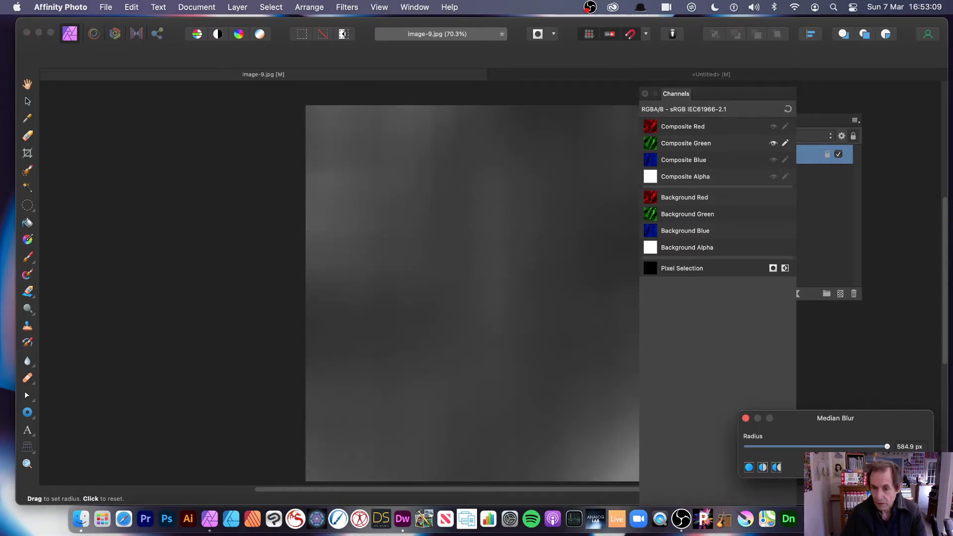
key("v")
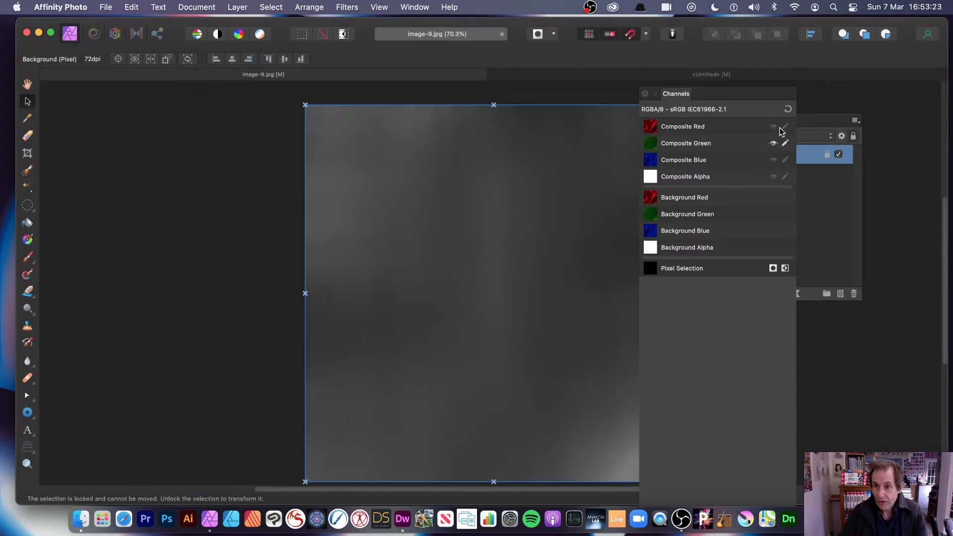
left_click(789, 112)
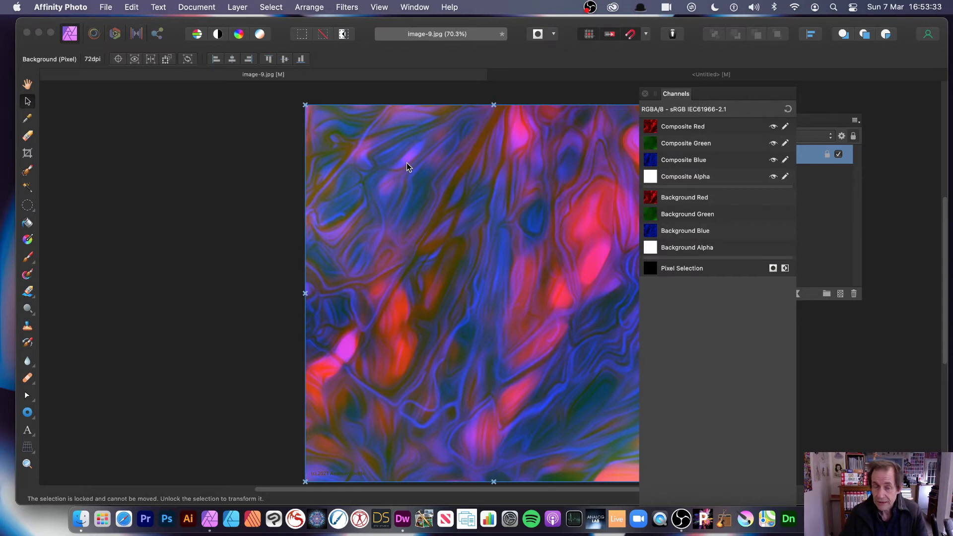
Deselect the layer, undo the red and green channel blurs, reset the channels and close the Channels panel.
key("super+d")
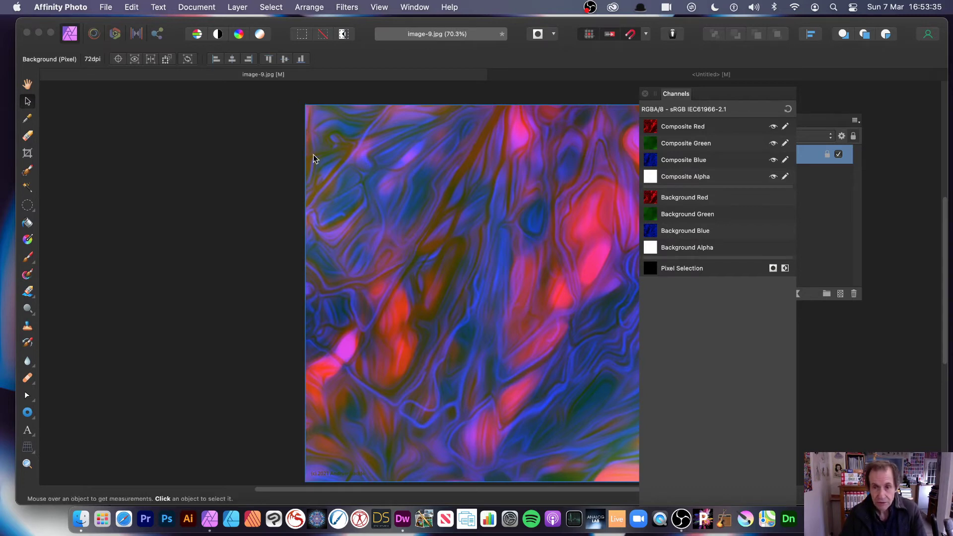
key("super+z")
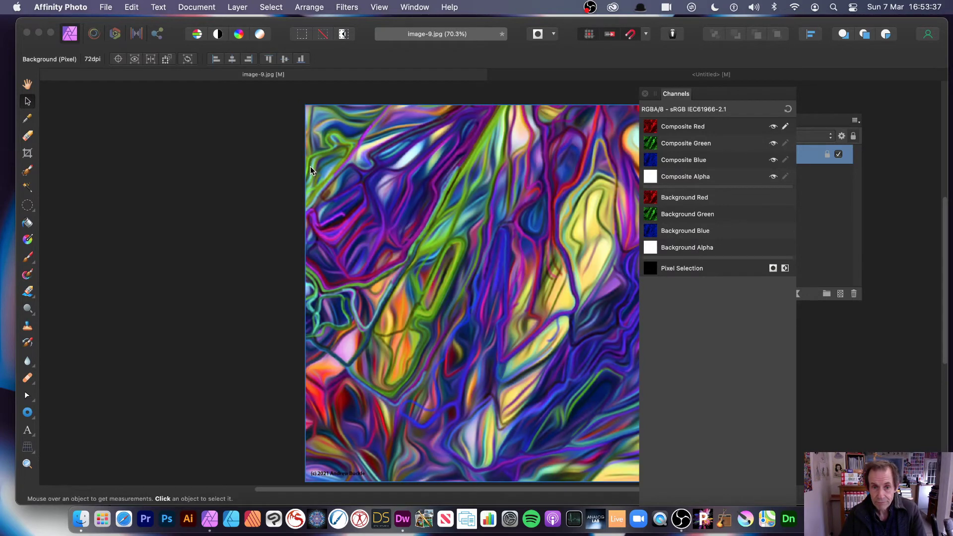
left_click(789, 109)
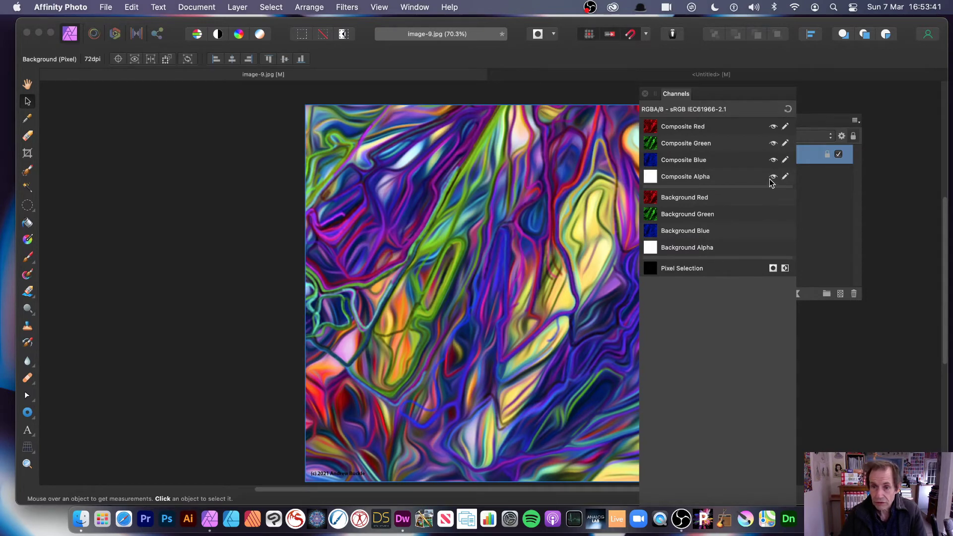
left_click(646, 94)
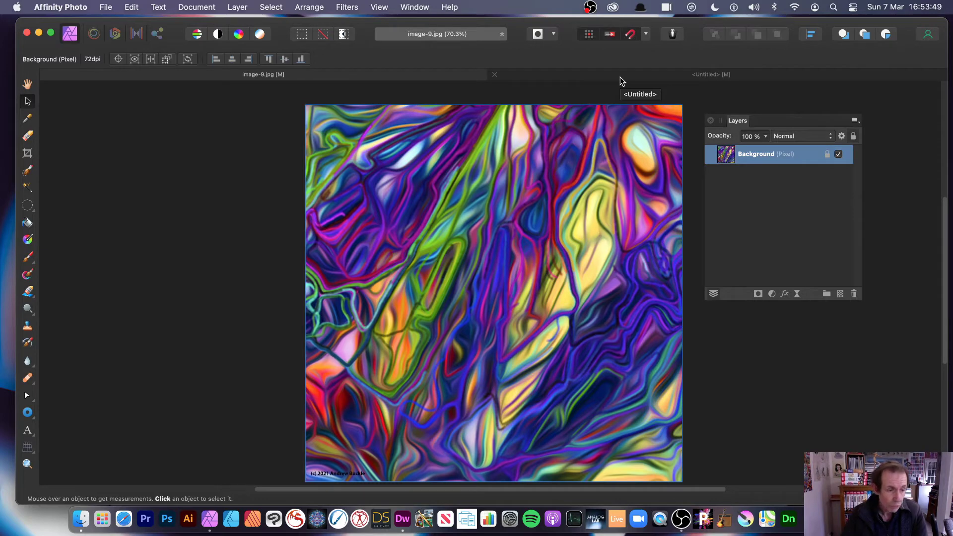
Draw a large five-pointed star over the middle of the image with the Star Tool.
left_click(28, 413)
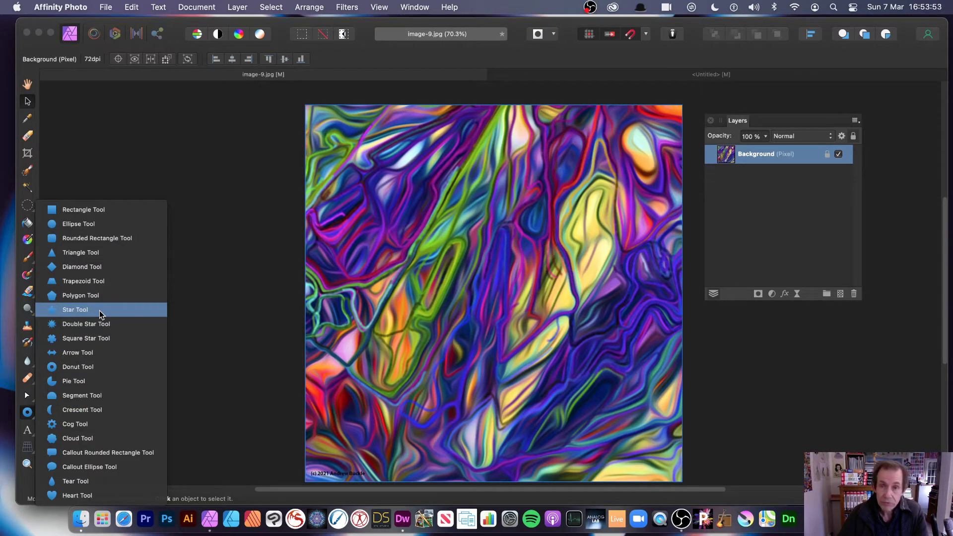
left_click(523, 279)
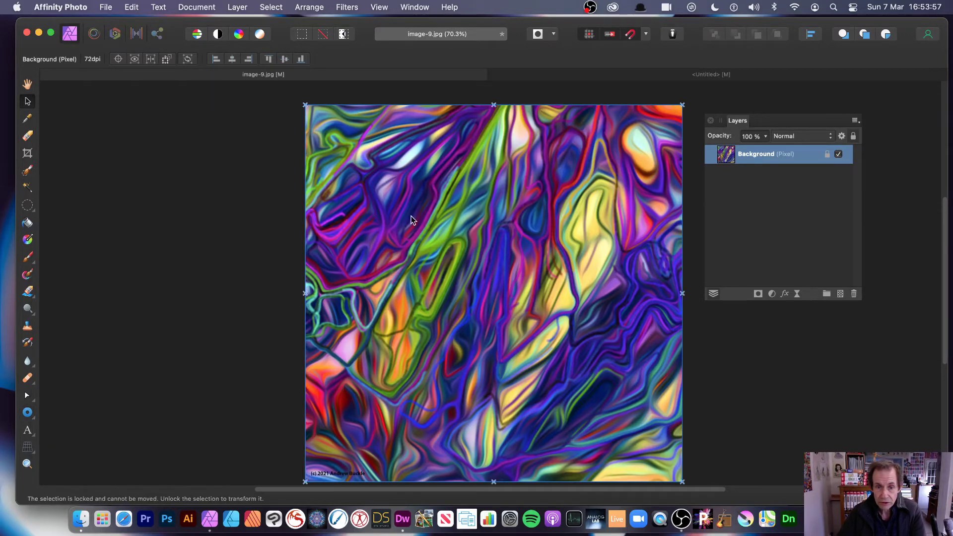
left_click(28, 414)
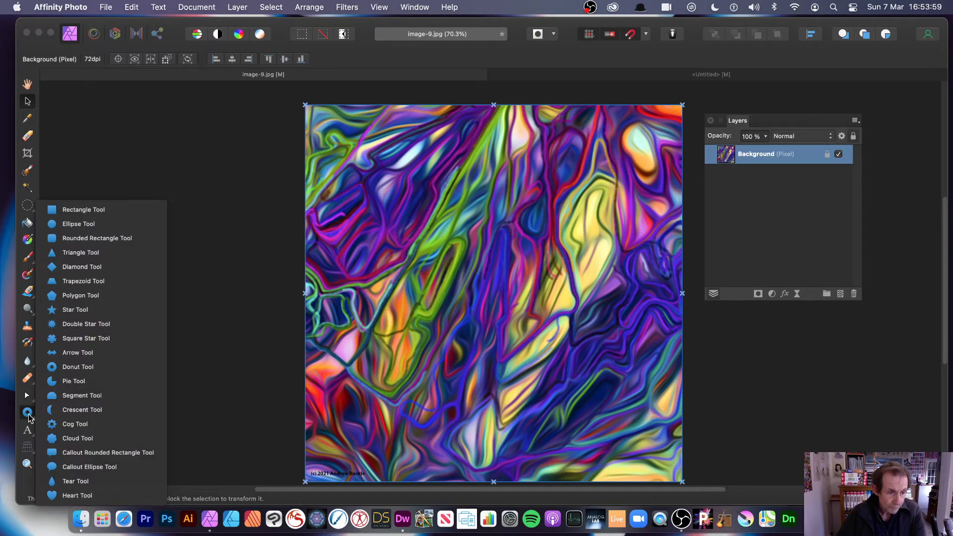
left_click(106, 312)
left_click_drag(437, 189, 633, 386)
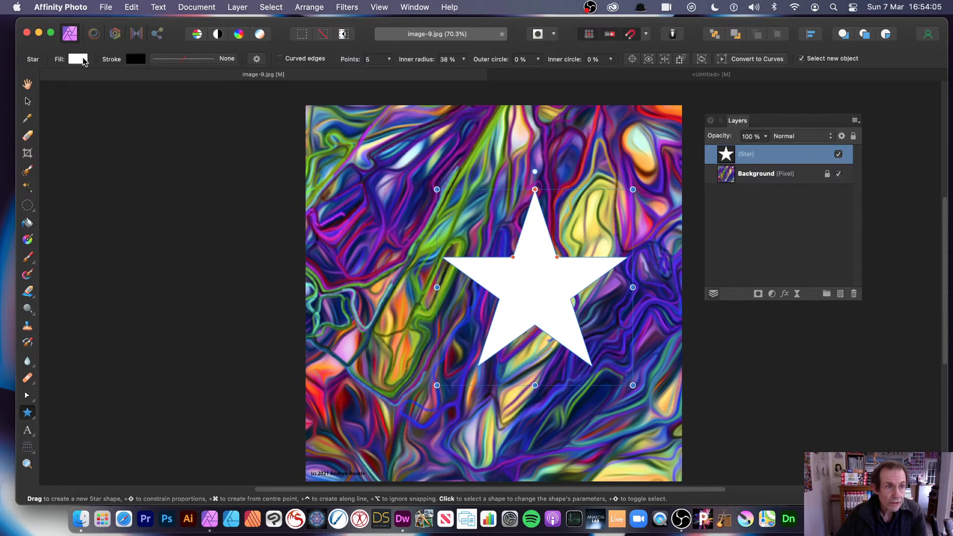
Fill the star with red (H 0, S 91, L 44) and move it closer to the image's centre.
left_click(80, 60)
left_click(167, 144)
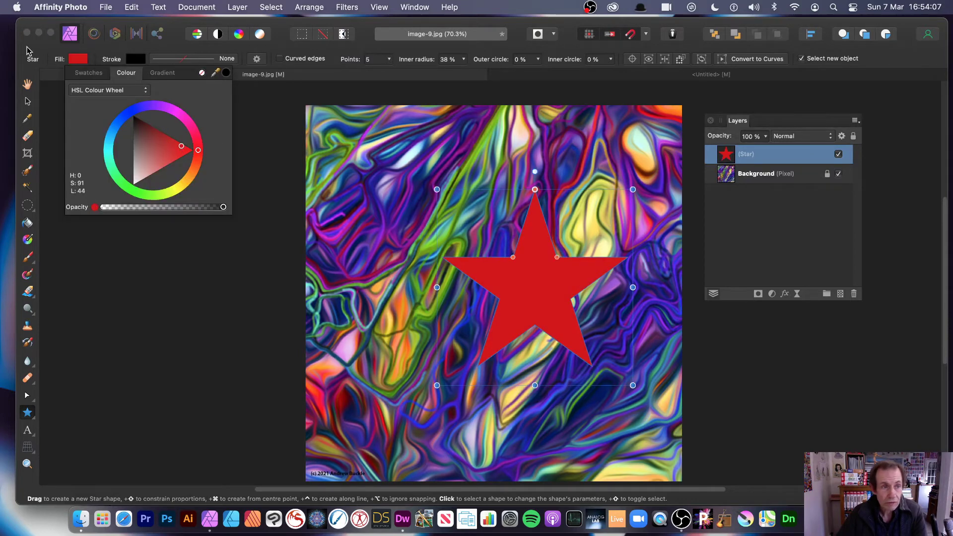
left_click(28, 101)
left_click_drag(572, 271, 522, 263)
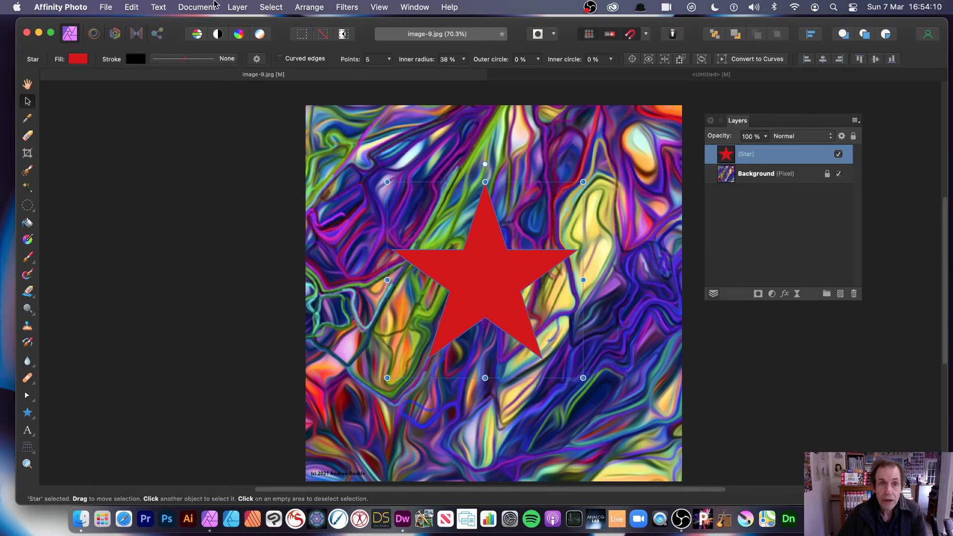
Apply a Median Blur of 75.3 px to the red star to round off its points.
left_click(345, 7)
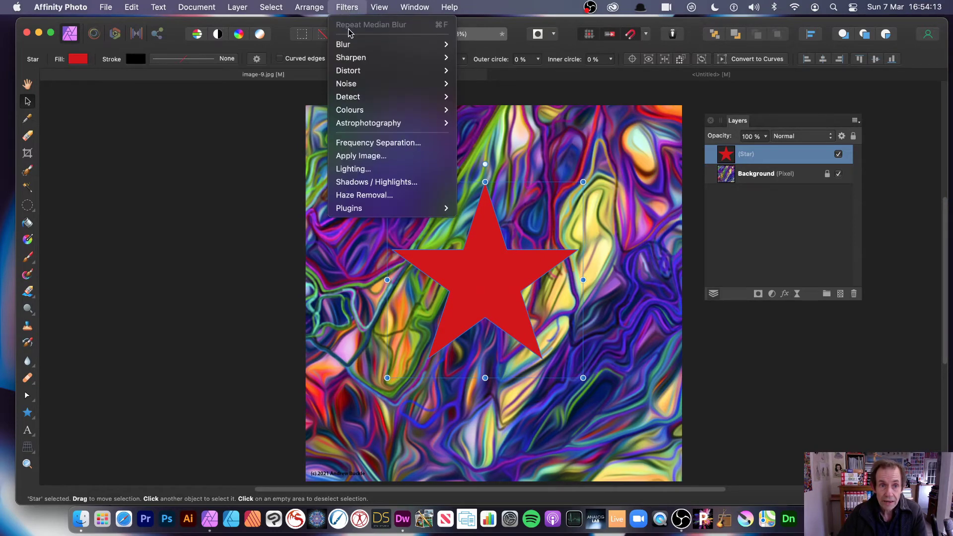
mouse_move(378, 44)
left_click(494, 228)
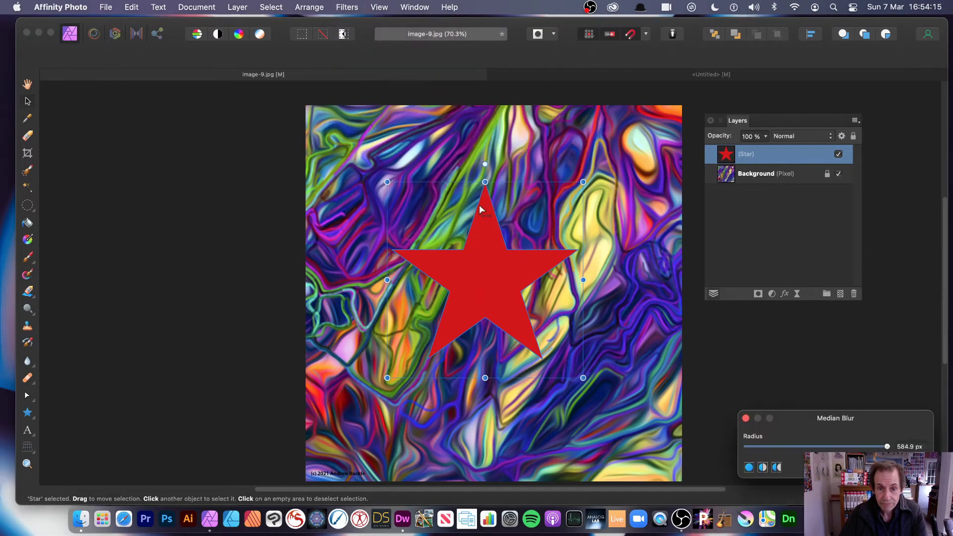
left_click_drag(887, 448, 865, 448)
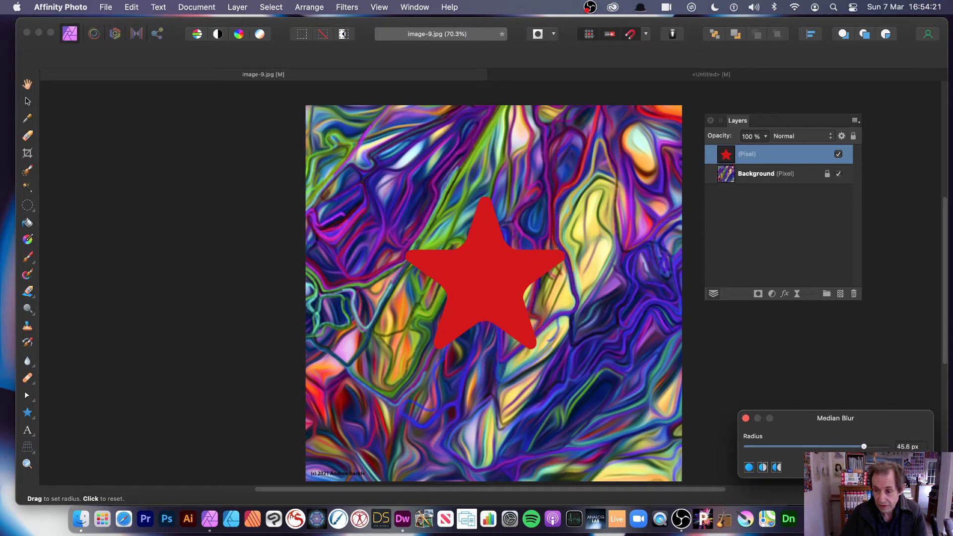
left_click_drag(533, 345, 455, 264)
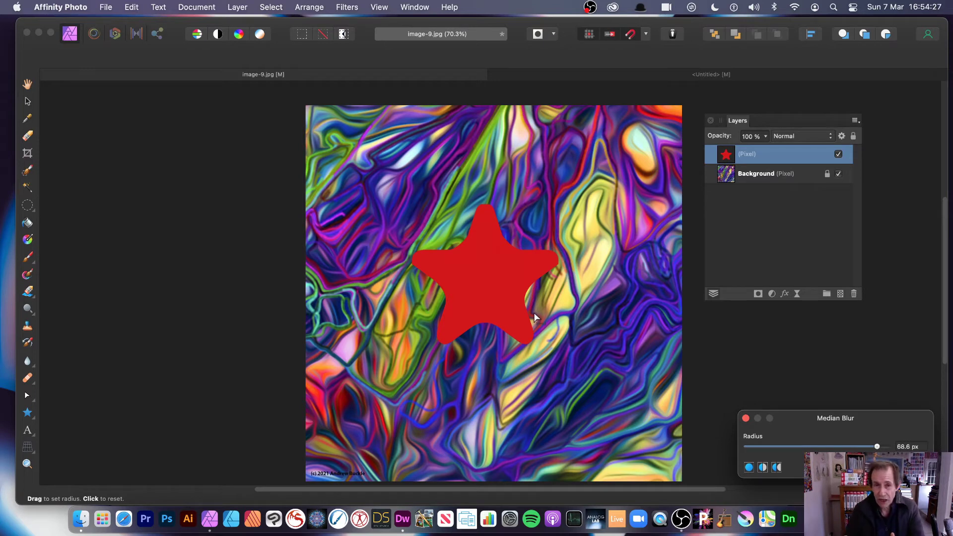
Move the rounded star up and slightly left on the canvas, and delete it.
left_click_drag(443, 288, 461, 219)
key("Return")
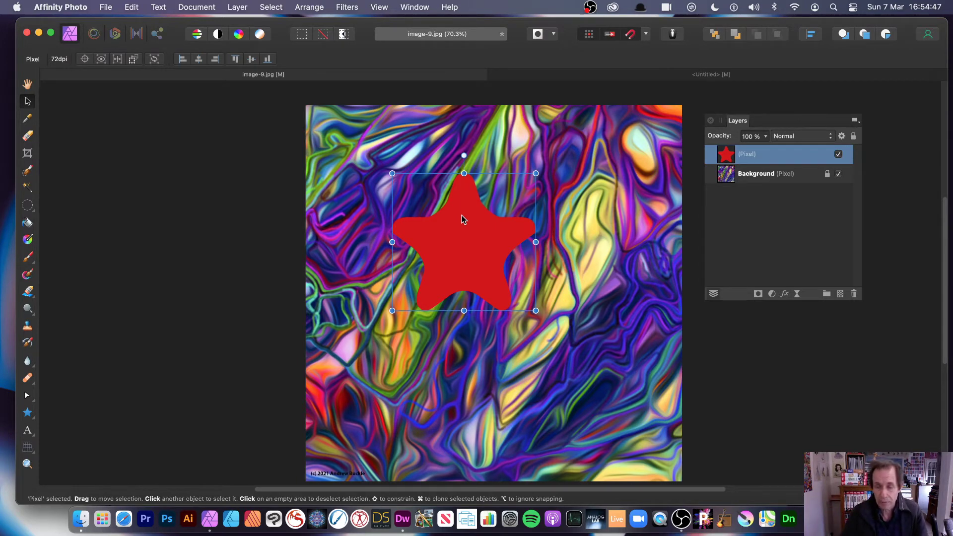
key("Delete")
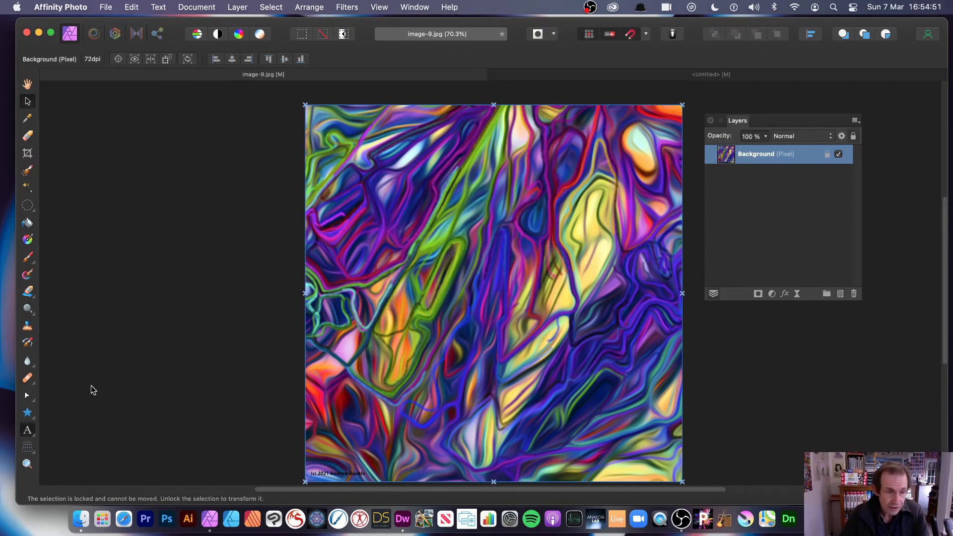
Hide the Background layer and draw a large frame text box across the middle of the canvas.
left_click(33, 436)
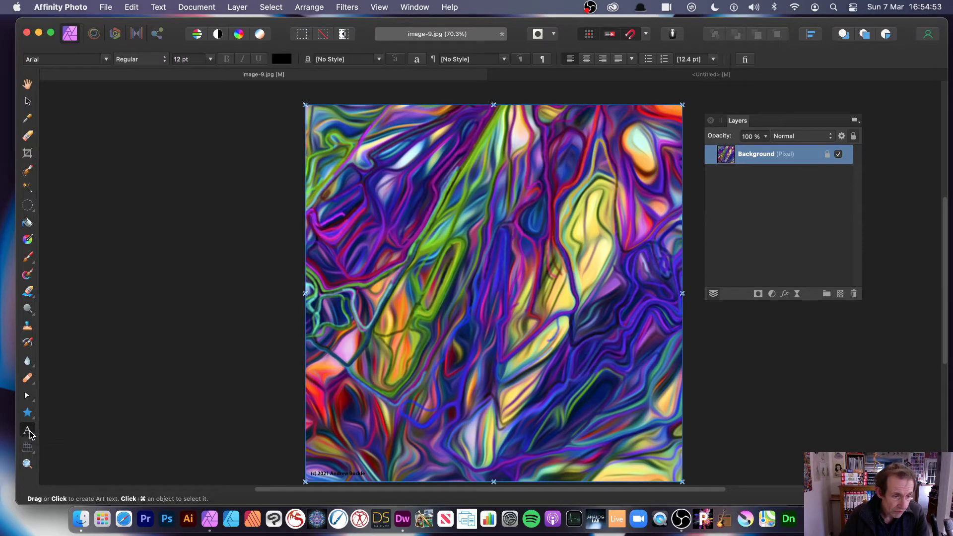
left_click(28, 432)
left_click(73, 449)
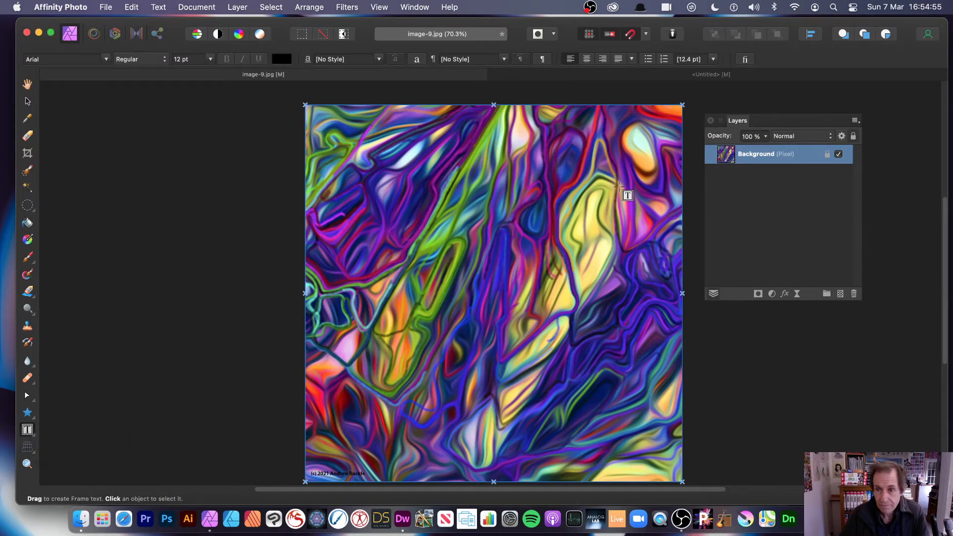
left_click(839, 154)
left_click_drag(377, 142, 621, 376)
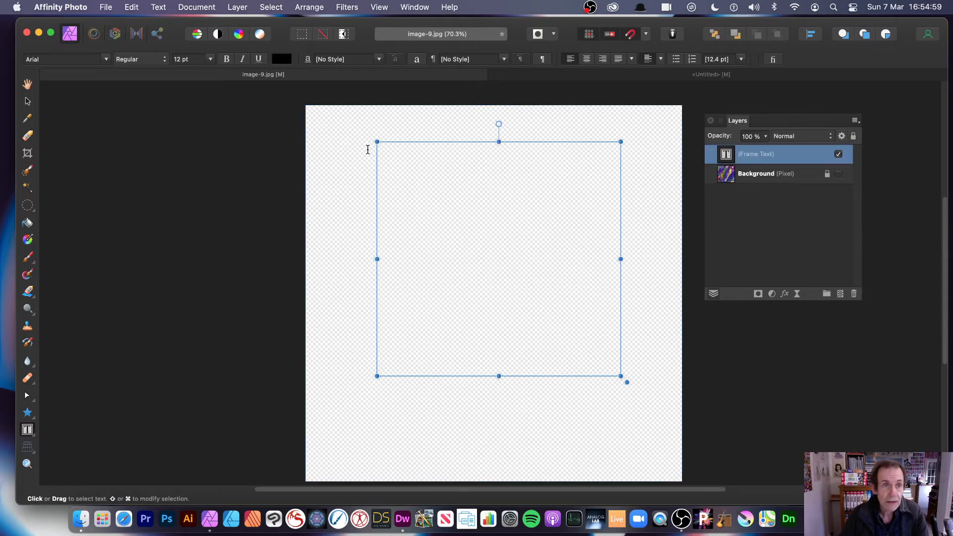
Fill the text frame with filler text and switch back to the Move Tool.
left_click(159, 7)
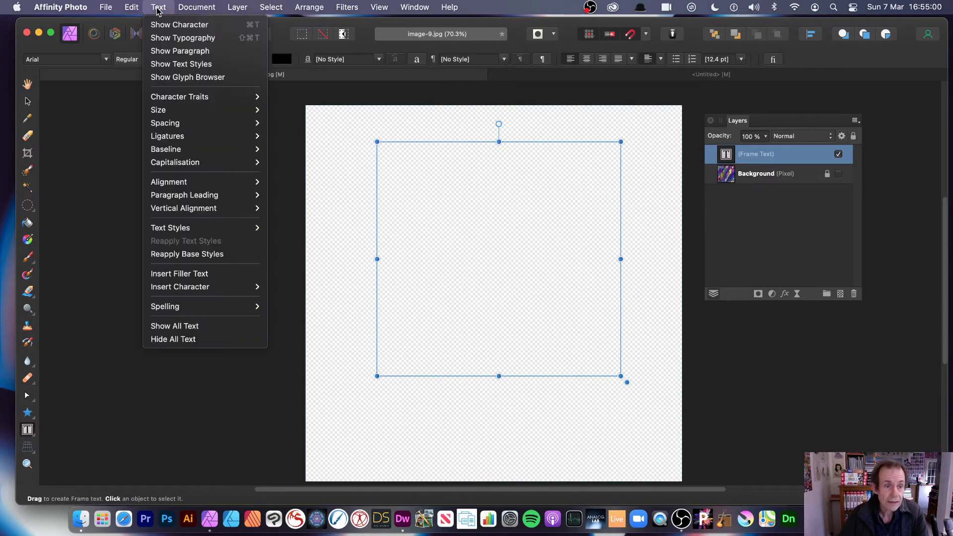
left_click(187, 273)
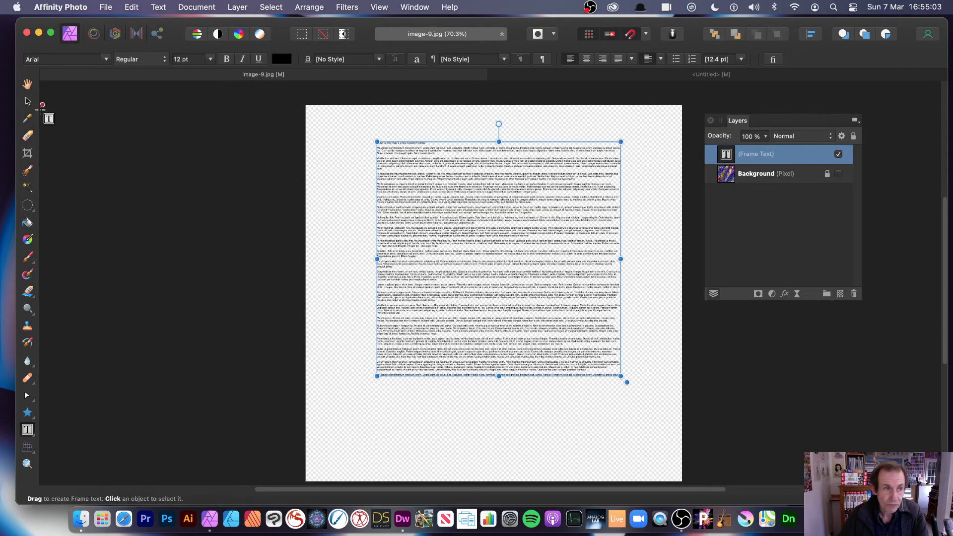
left_click(27, 101)
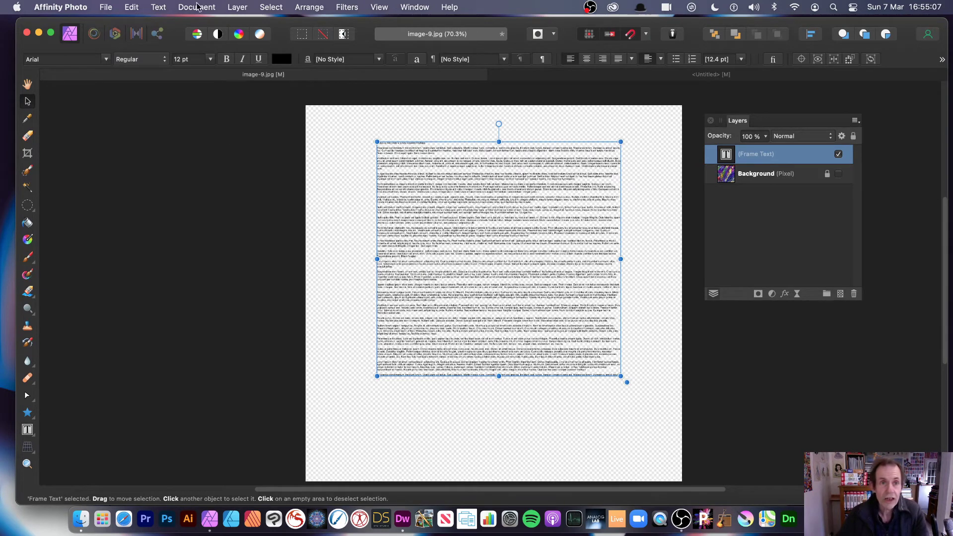
Preview a Median Blur of 1.9 px on the filler text layer and cancel the filter.
left_click(346, 7)
mouse_move(378, 44)
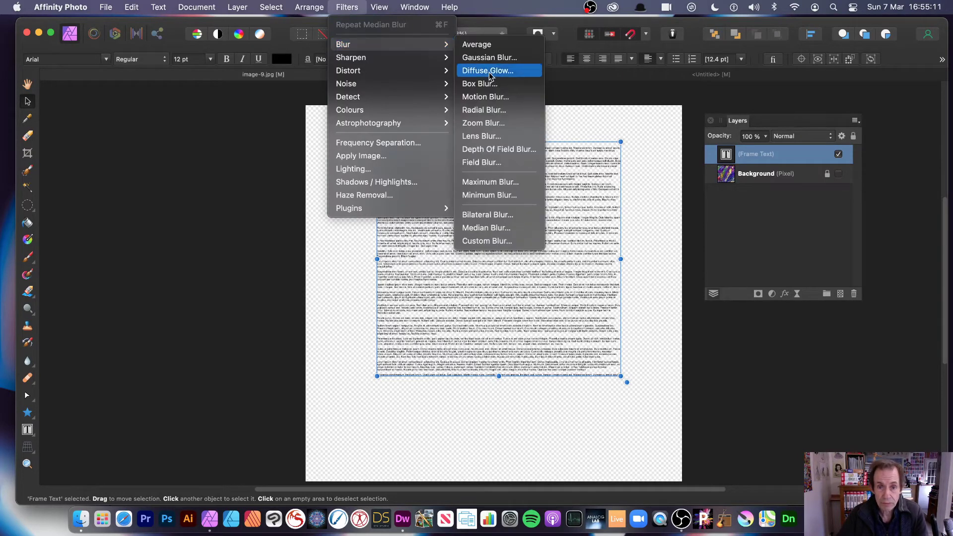
left_click(482, 230)
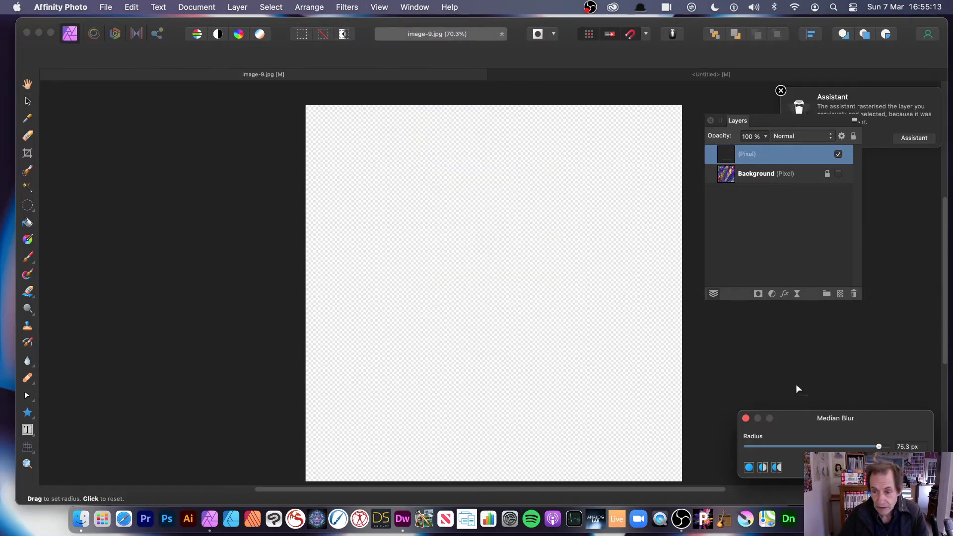
left_click_drag(840, 429, 632, 279)
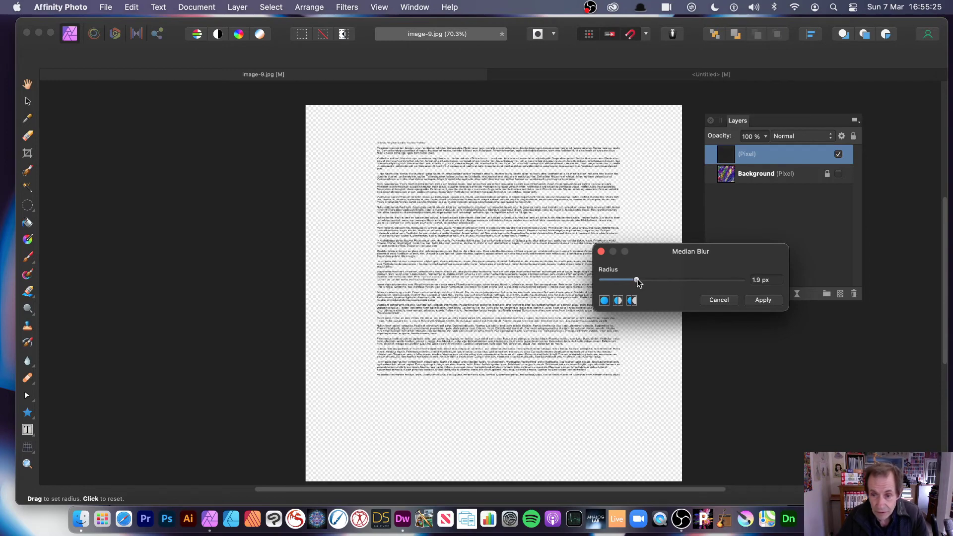
left_click(718, 300)
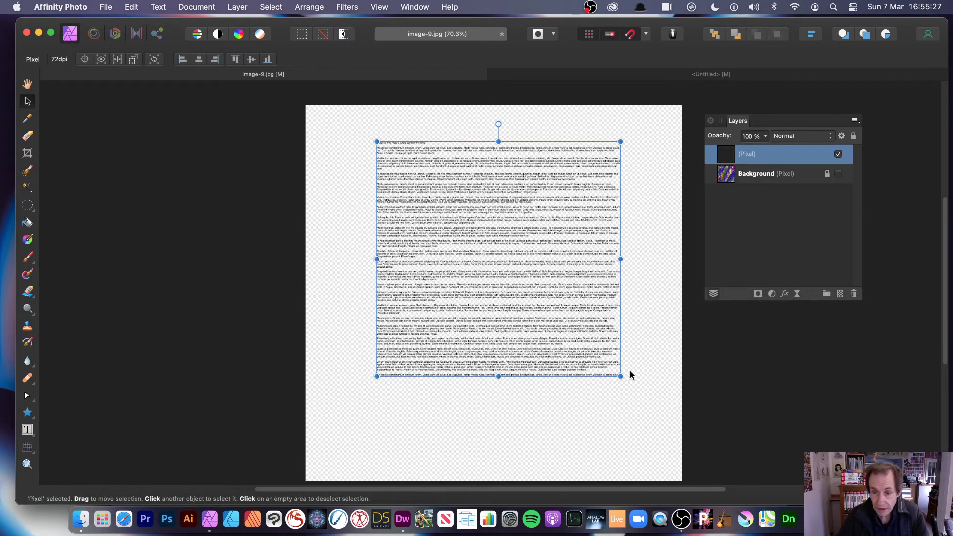
Enlarge the rasterised text layer from two opposite corners so that it extends past the canvas edges.
left_click_drag(621, 377, 691, 444)
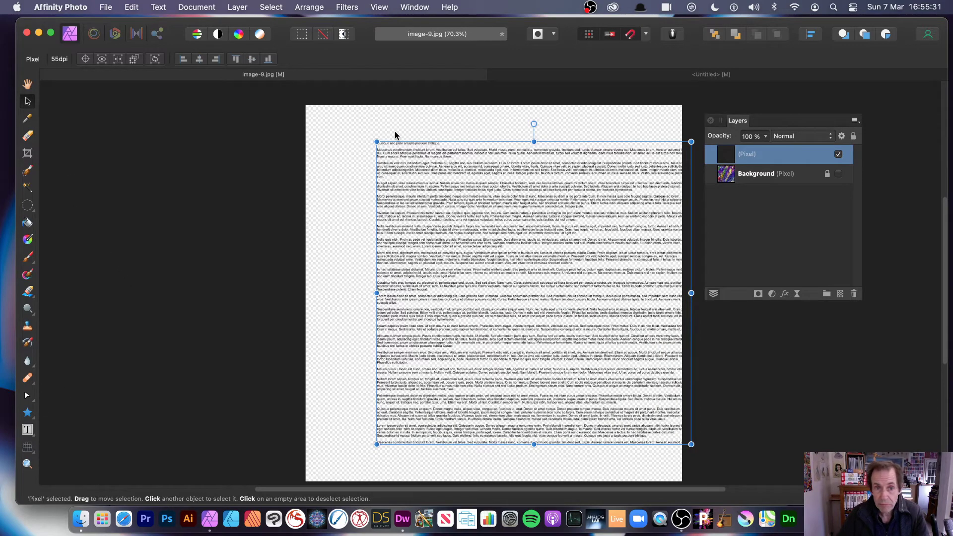
left_click_drag(306, 105, 259, 60)
Apply a Median Blur of 3.8 px to the enlarged text layer.
left_click(345, 7)
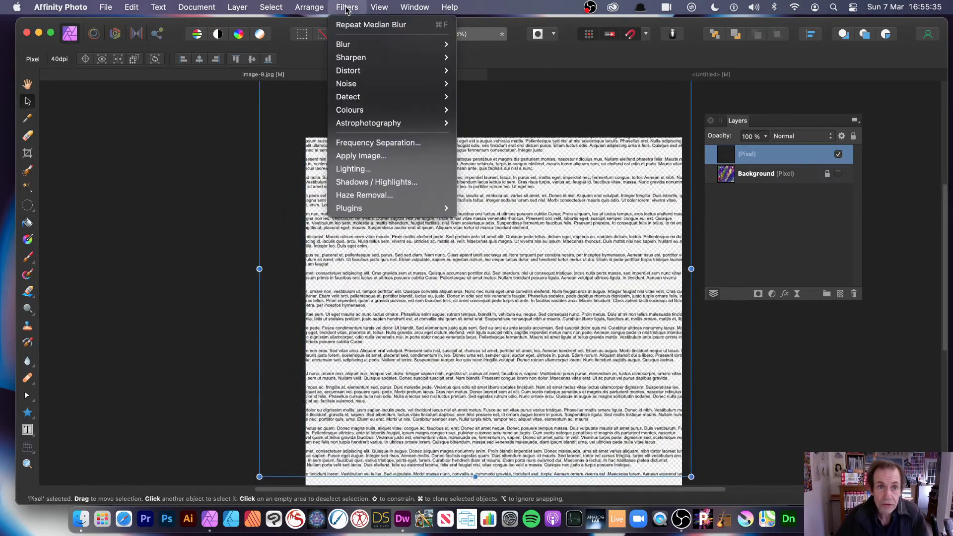
mouse_move(350, 45)
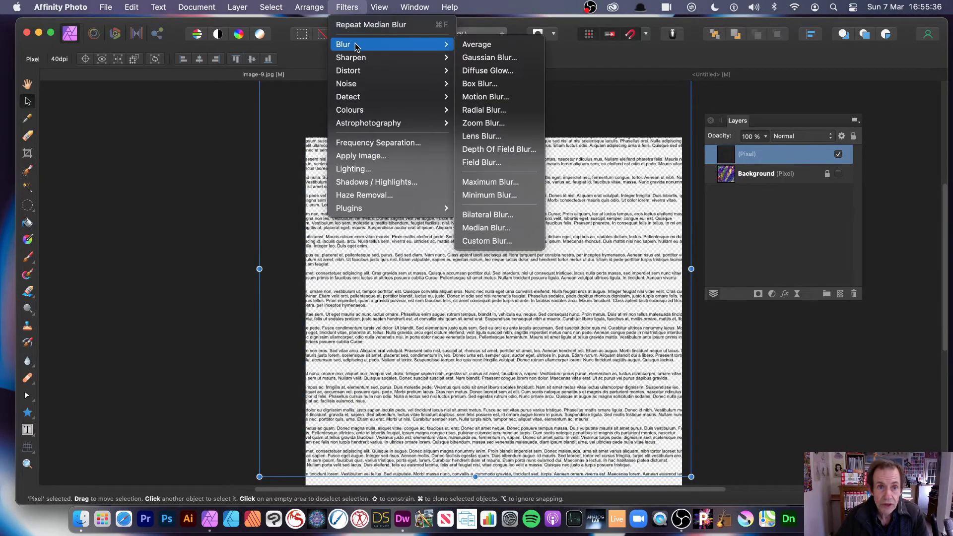
left_click(489, 227)
left_click_drag(878, 446, 533, 245)
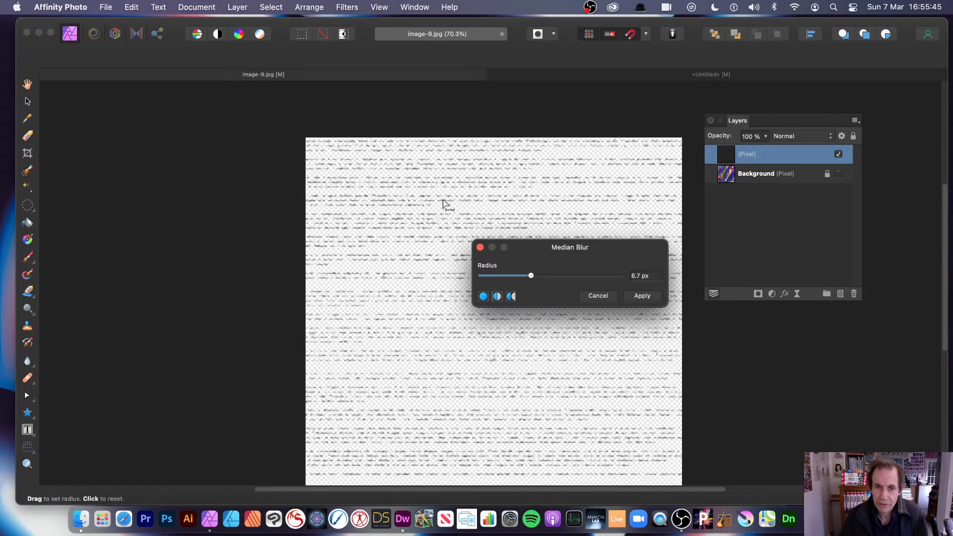
left_click_drag(532, 276, 521, 279)
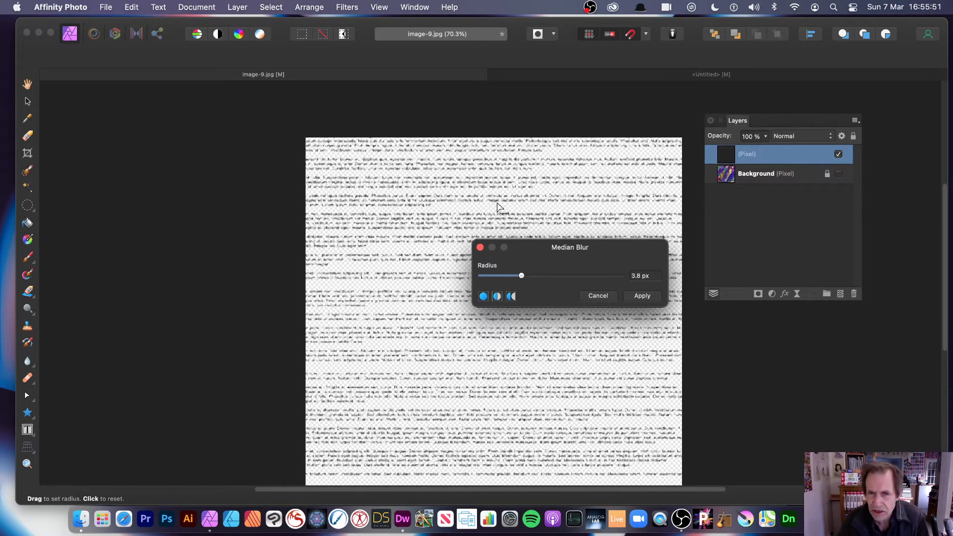
left_click(642, 296)
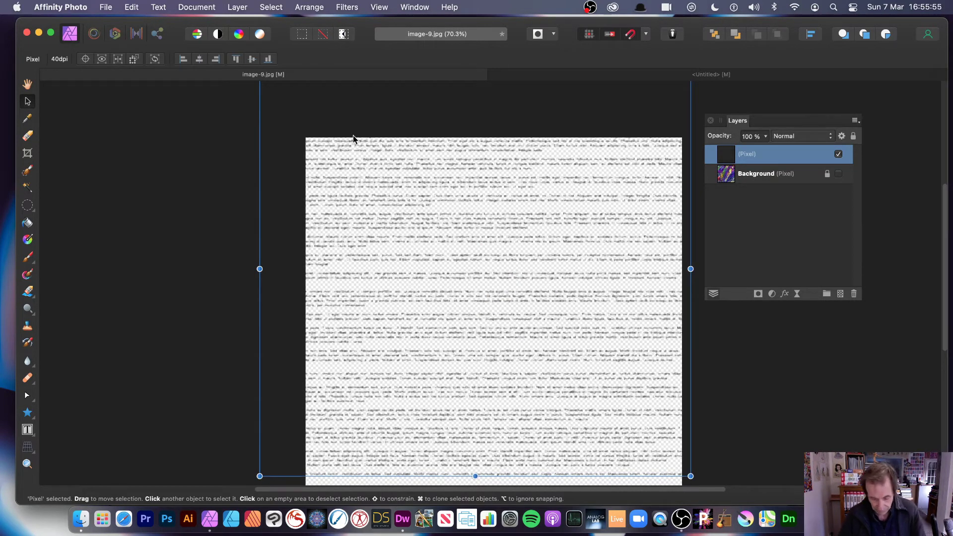
Repeat the Median Blur on the text layer, and undo both blurs along with the latest enlargement.
left_click(353, 7)
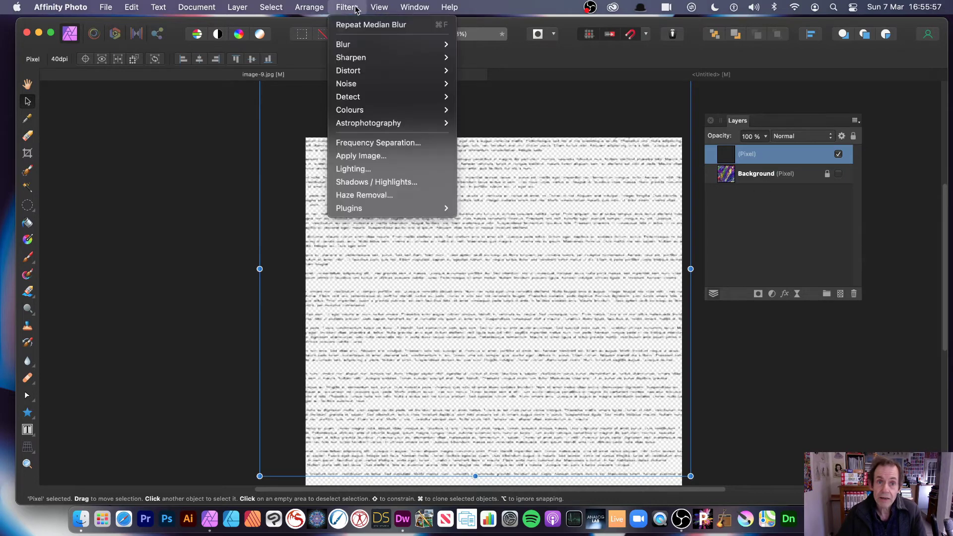
left_click(361, 23)
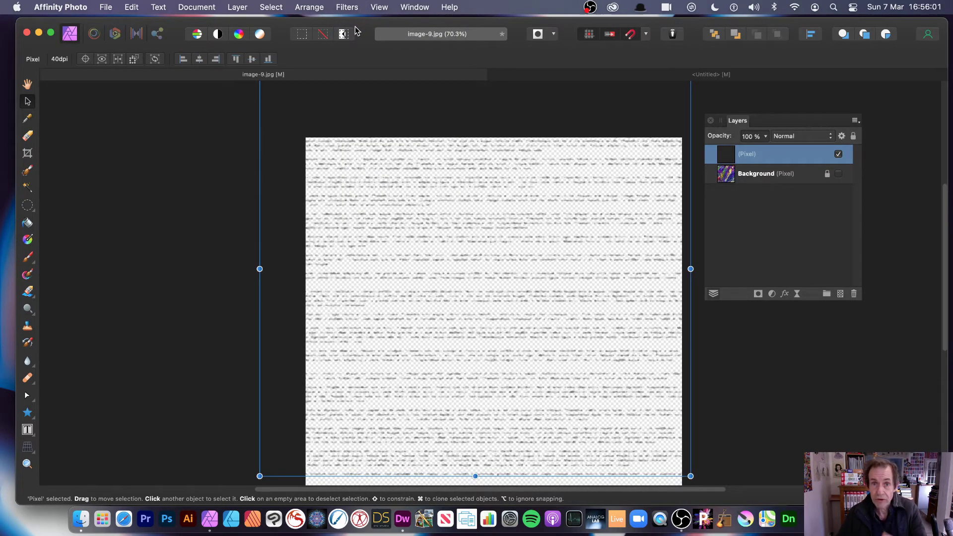
key("super+z")
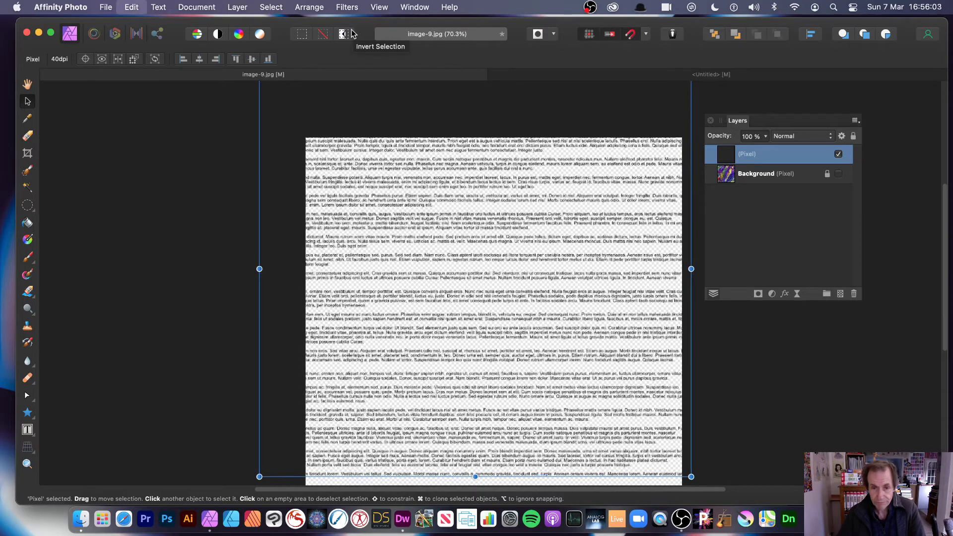
key("super+z")
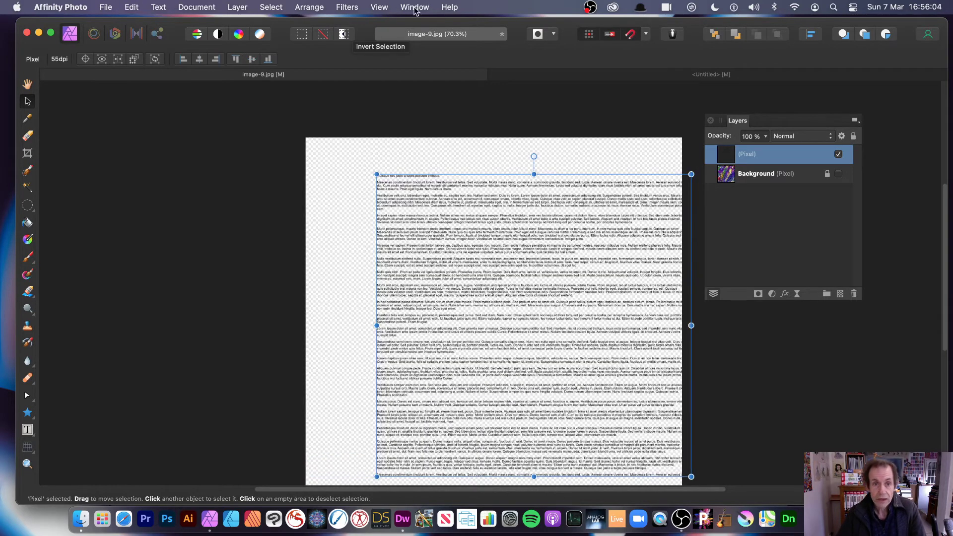
Switch to the donut document and apply a Median Blur of 22.6 px to its top pixel layer.
left_click(621, 78)
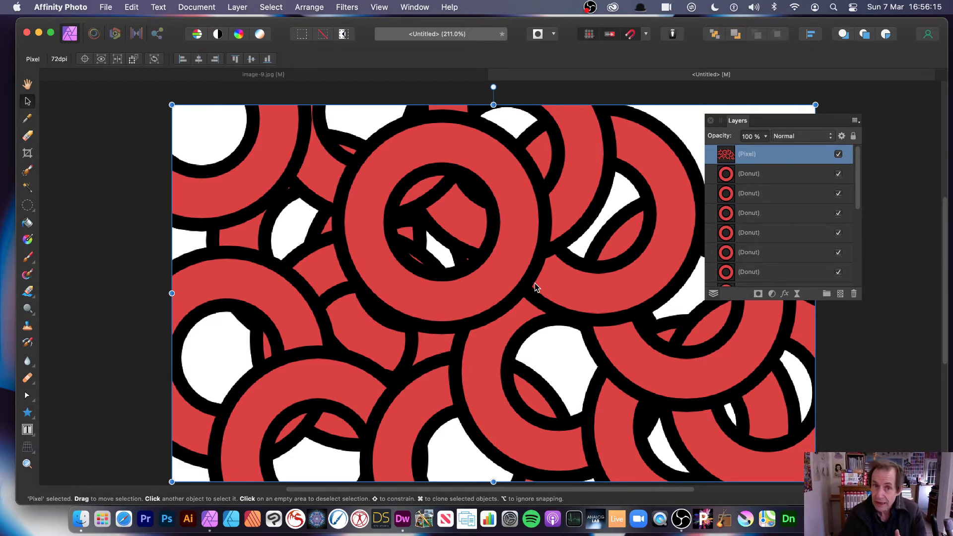
left_click(347, 7)
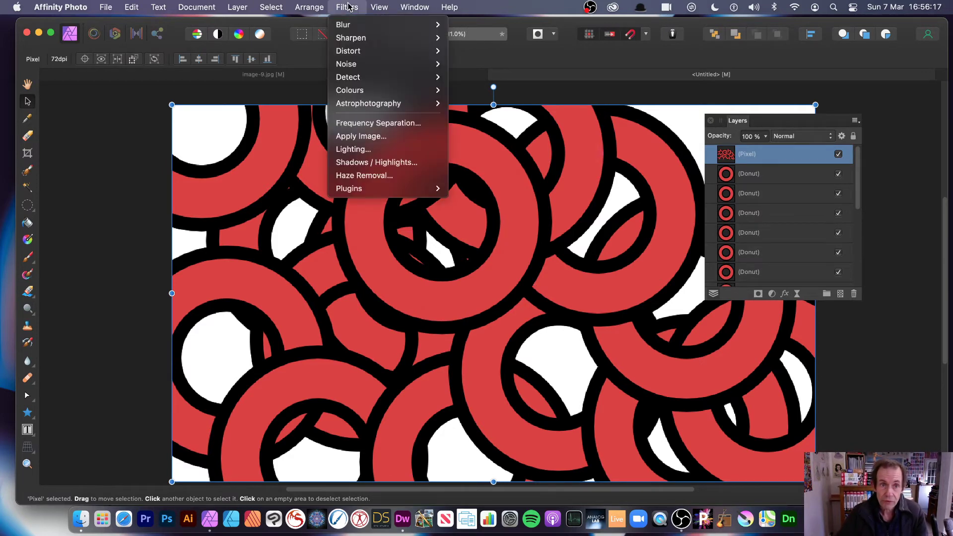
mouse_move(358, 24)
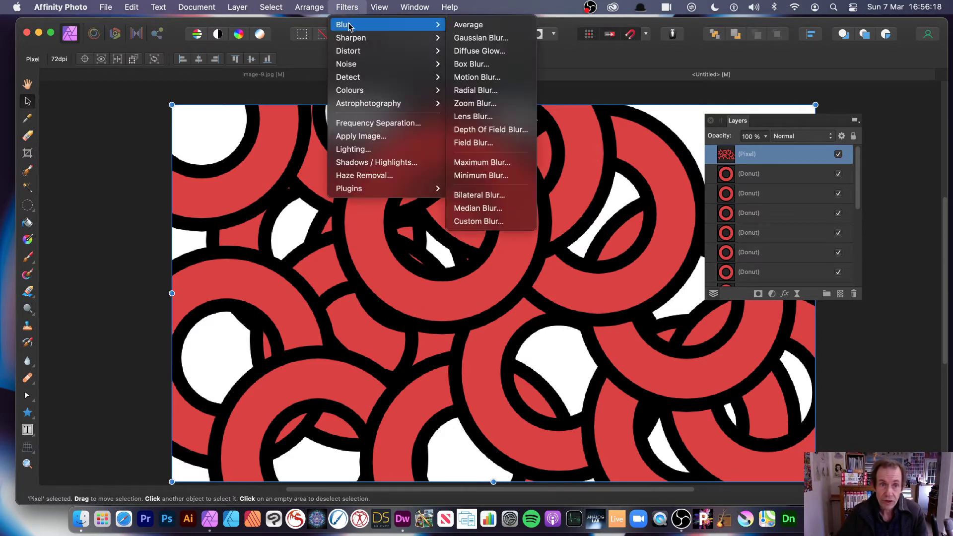
left_click(489, 208)
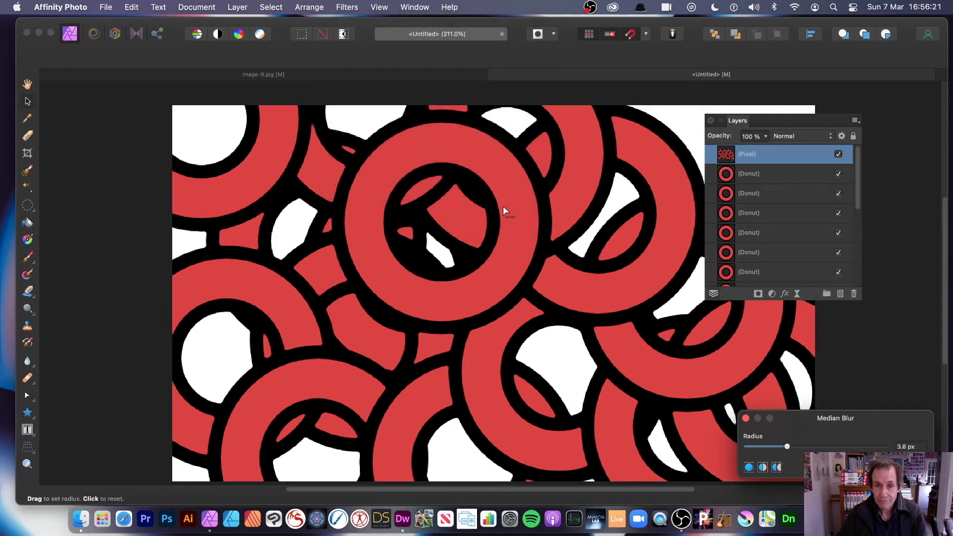
left_click_drag(827, 424, 649, 347)
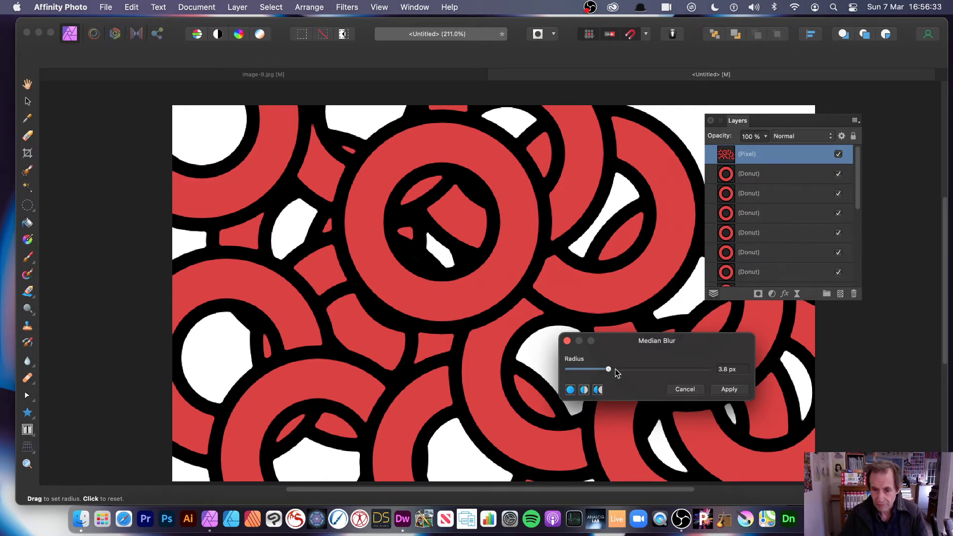
left_click_drag(608, 369, 642, 371)
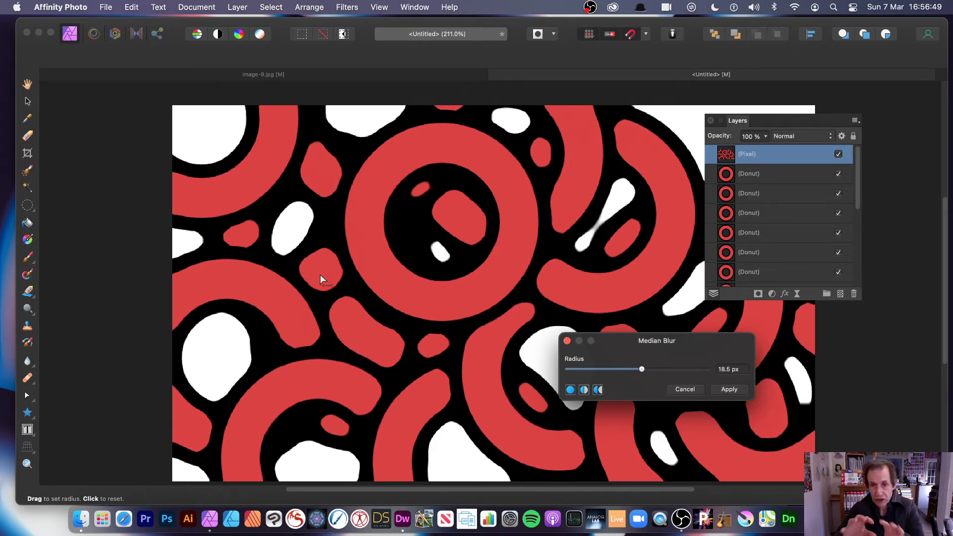
left_click_drag(649, 371, 656, 371)
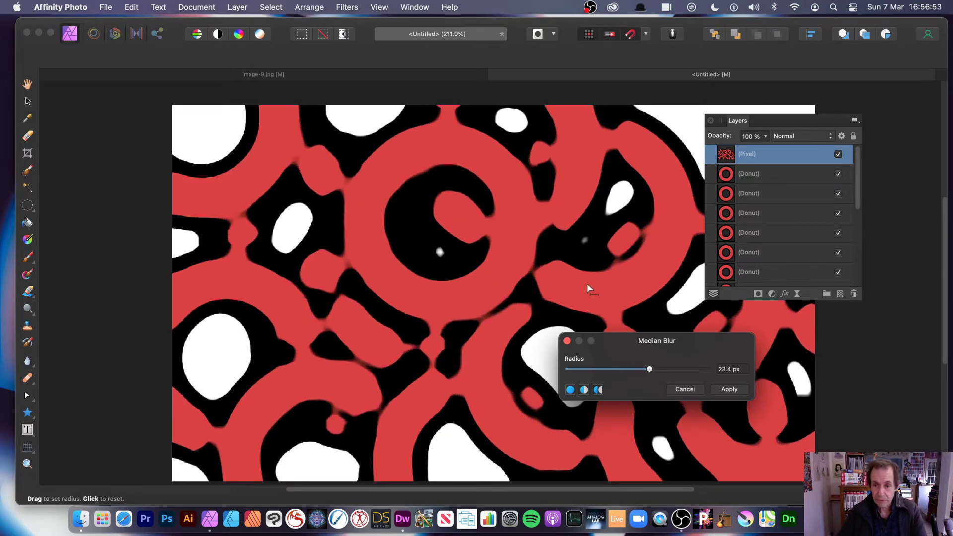
mouse_move(659, 373)
left_mouse_down()
mouse_move(668, 369)
mouse_move(650, 374)
left_mouse_up()
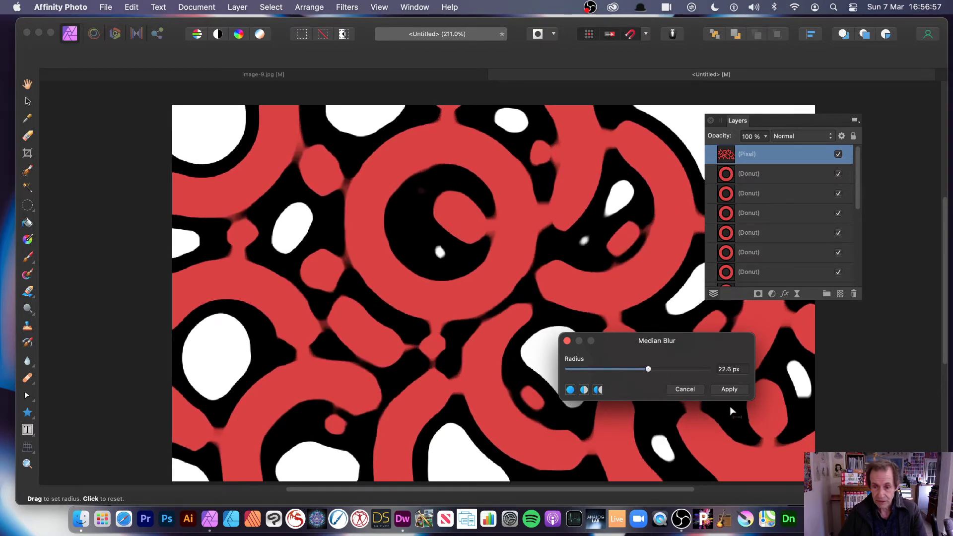
left_click(730, 389)
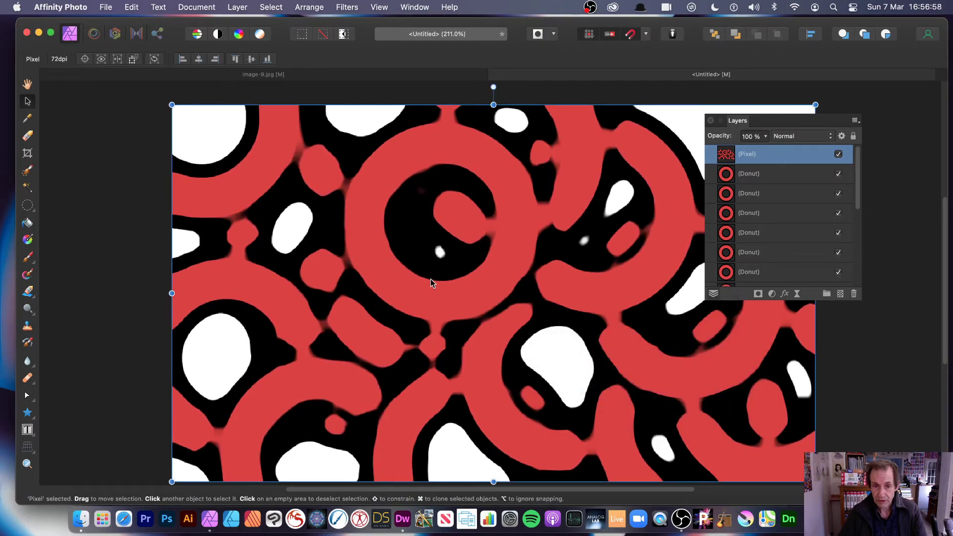
Repeat the Median Blur twice more on the donut pixel layer.
left_click(347, 9)
left_click(349, 26)
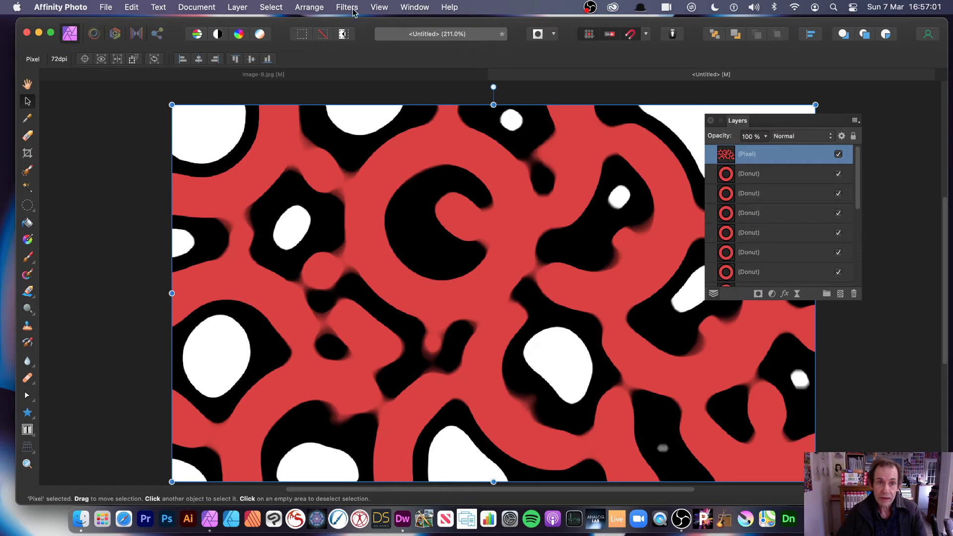
left_click(347, 8)
left_click(356, 25)
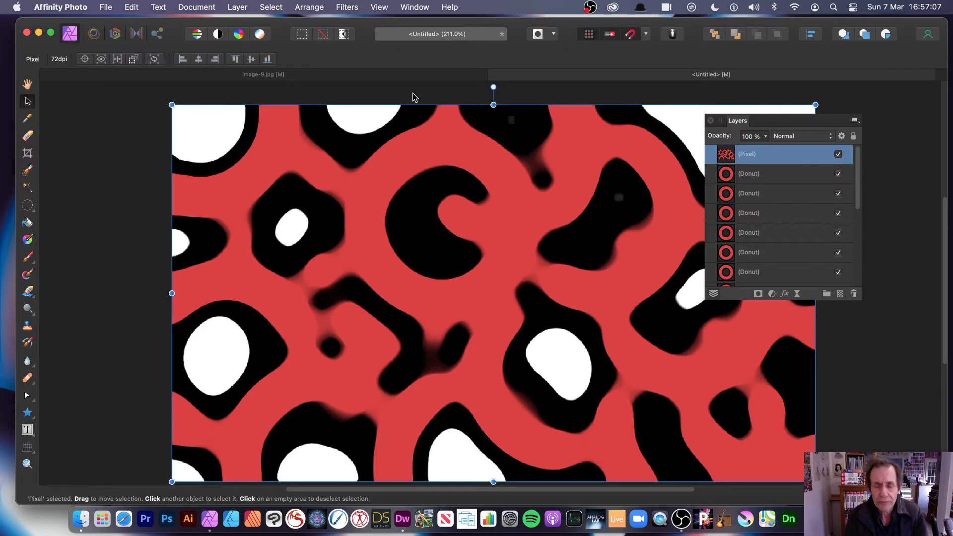
Return to image-9.jpg, delete the rasterised text layer and make the Background layer visible.
left_click(272, 74)
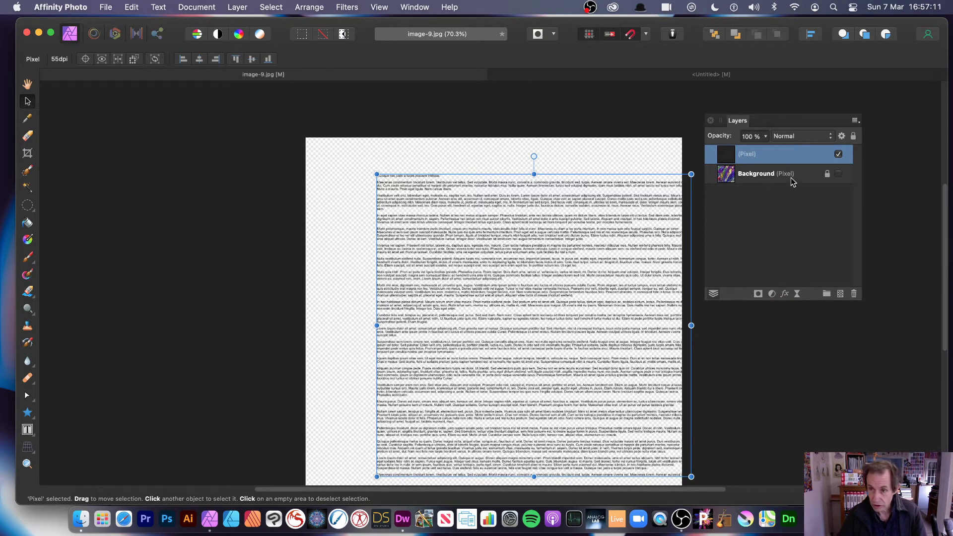
left_click(854, 295)
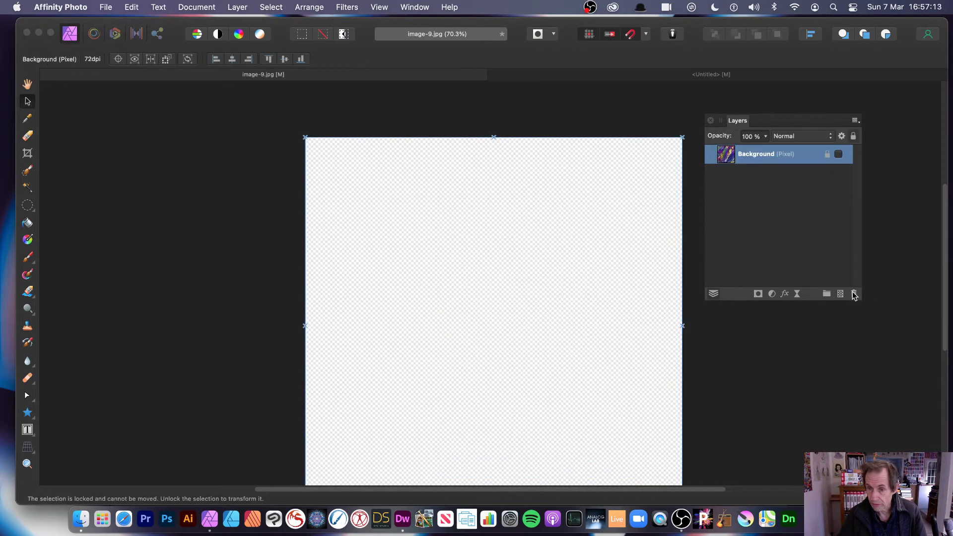
left_click(839, 155)
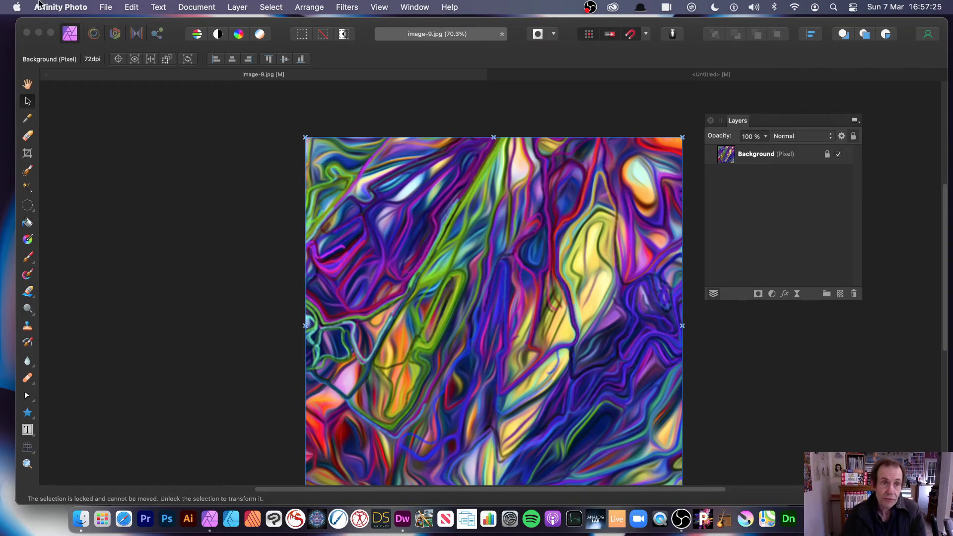
Add a live Median Blur filter to the Background layer and try an extreme radius of 391.7 px.
left_click(229, 7)
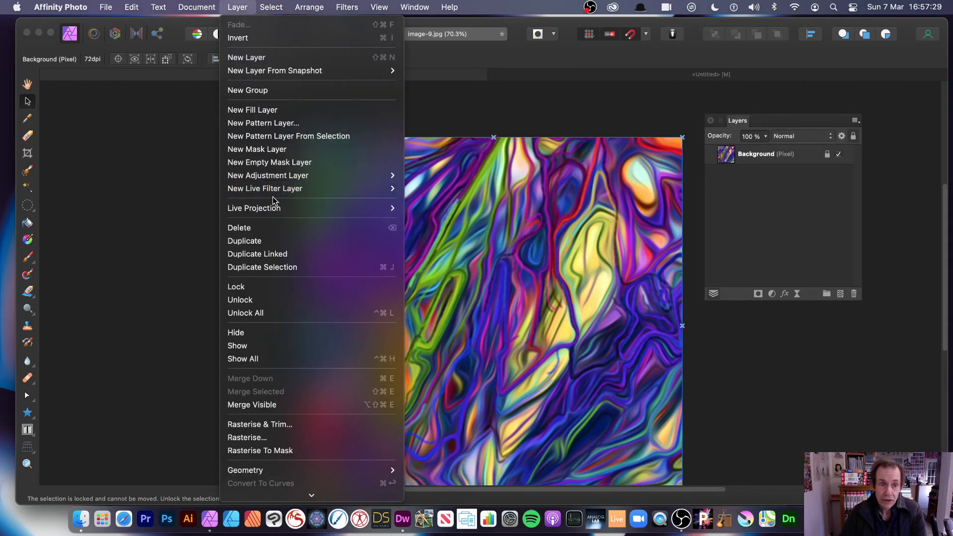
mouse_move(295, 189)
mouse_move(416, 190)
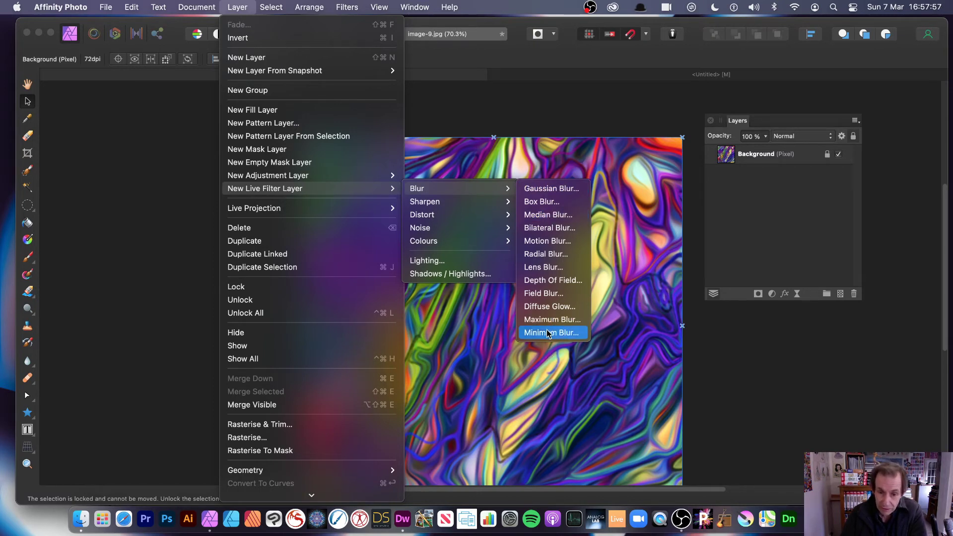
left_click(546, 215)
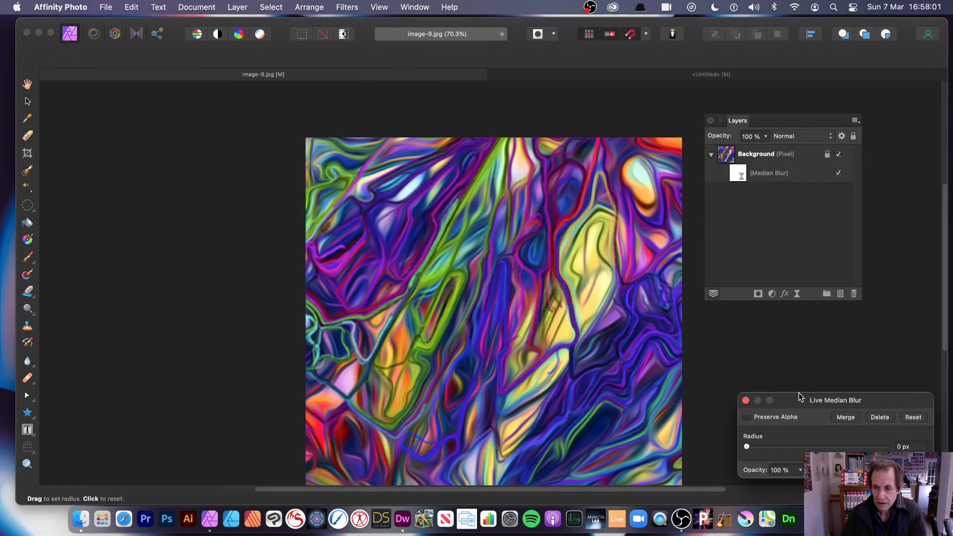
left_click_drag(800, 397, 355, 240)
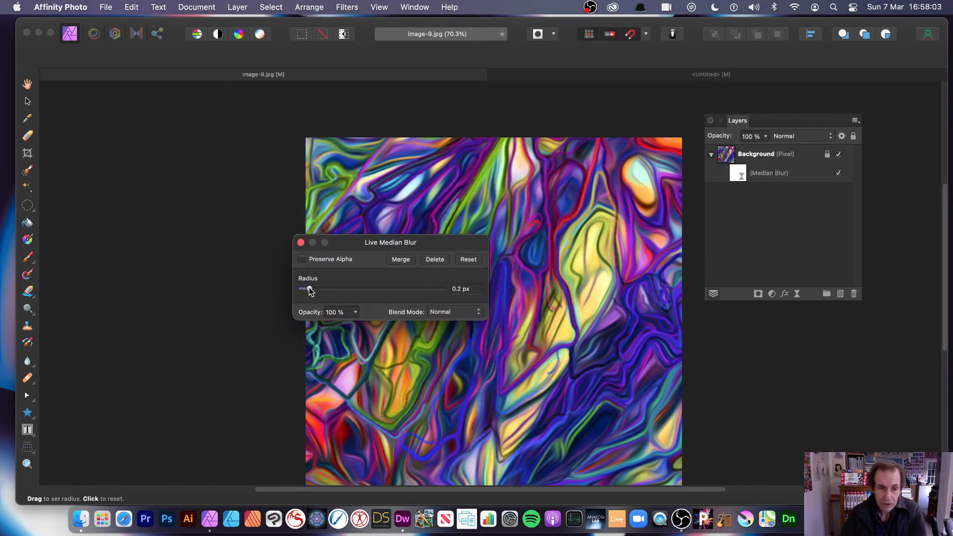
left_click_drag(397, 226, 217, 233)
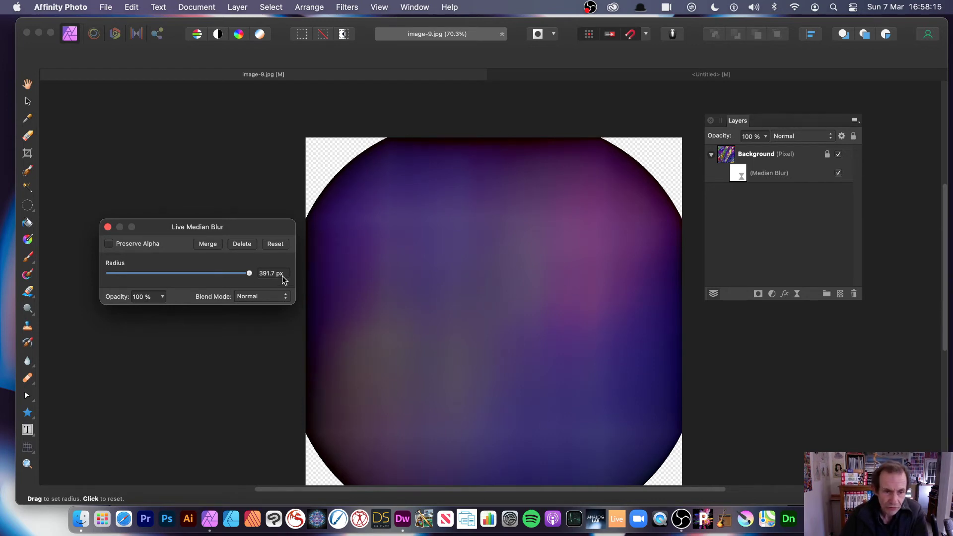
Reduce the live Median Blur radius through 100 px and 63.1 px to 41.5 px.
mouse_move(250, 274)
left_mouse_down()
mouse_move(229, 274)
mouse_move(252, 273)
left_mouse_up()
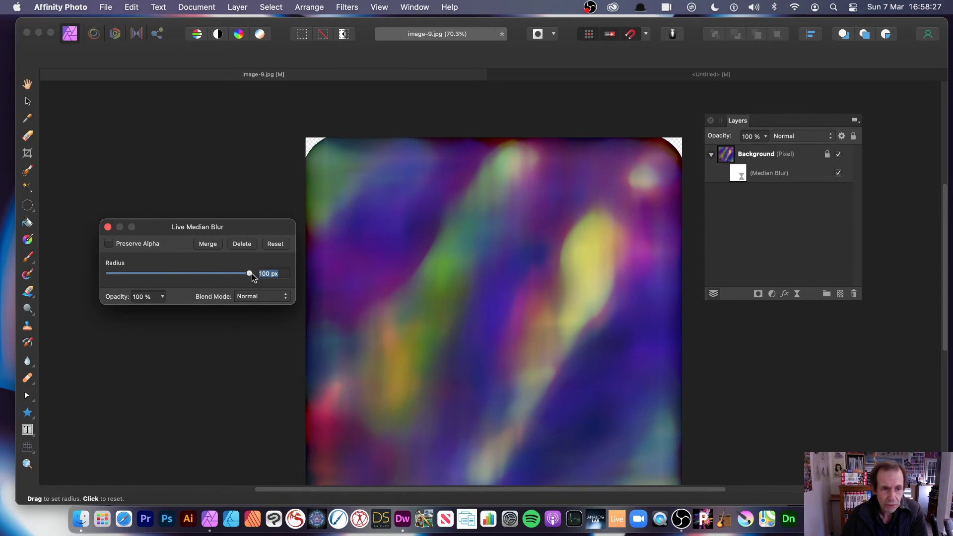
left_click_drag(252, 273, 238, 274)
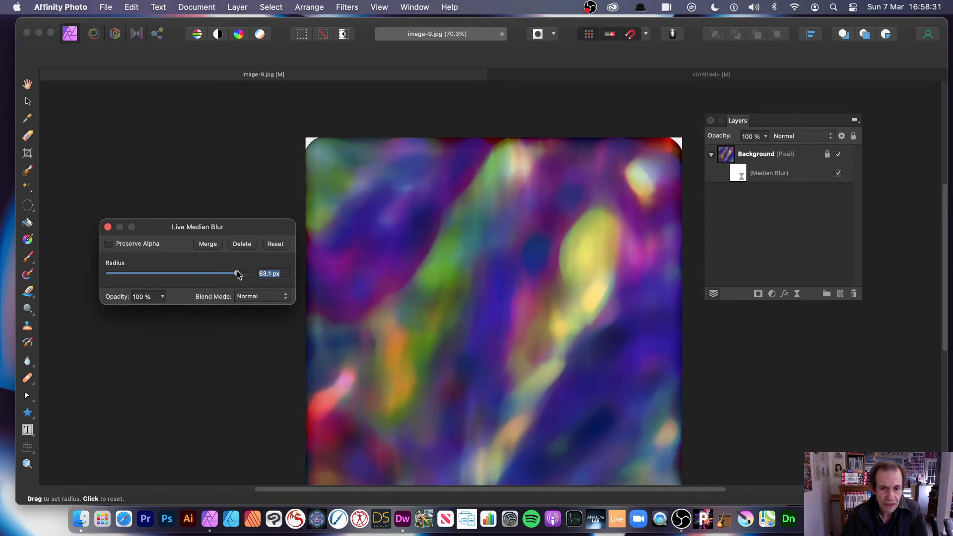
mouse_move(237, 274)
left_mouse_down()
mouse_move(247, 276)
mouse_move(222, 274)
mouse_move(251, 274)
mouse_move(220, 275)
left_mouse_up()
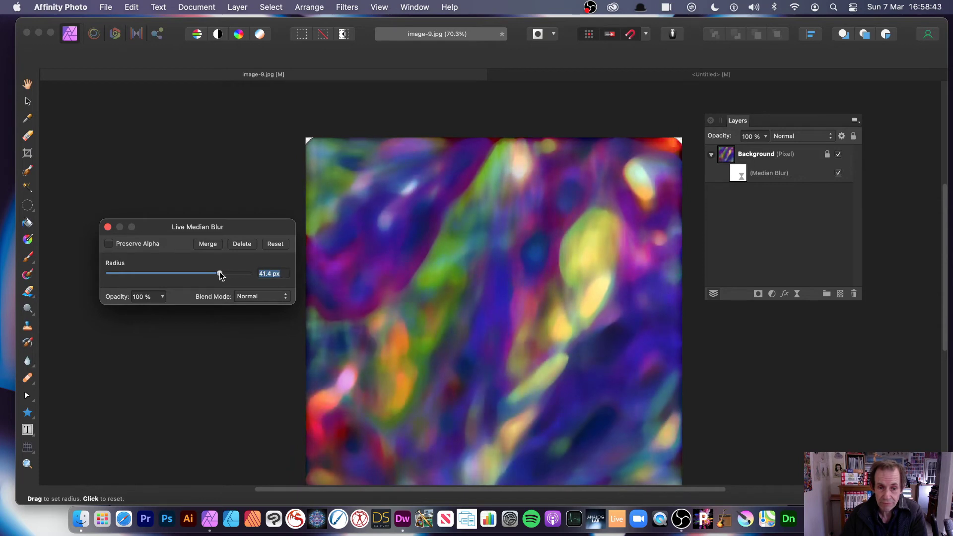
left_click_drag(248, 223, 351, 204)
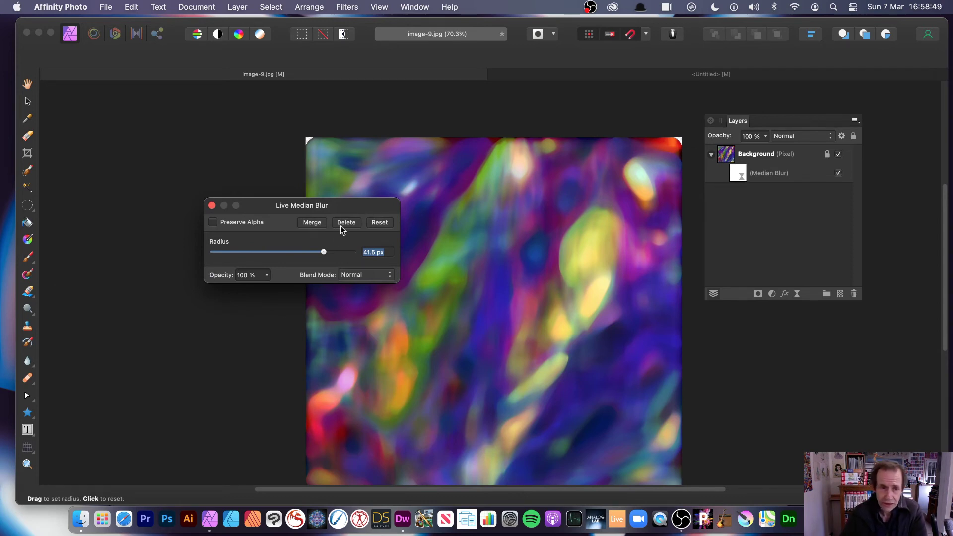
Blend the live Median Blur in Screen mode with a radius of 48.2 px and close its settings.
left_click(353, 276)
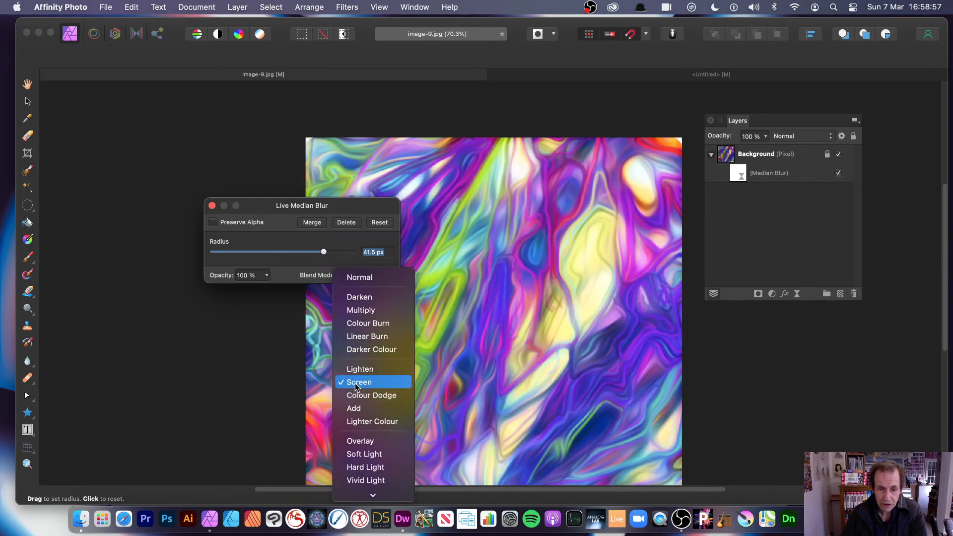
left_click(356, 383)
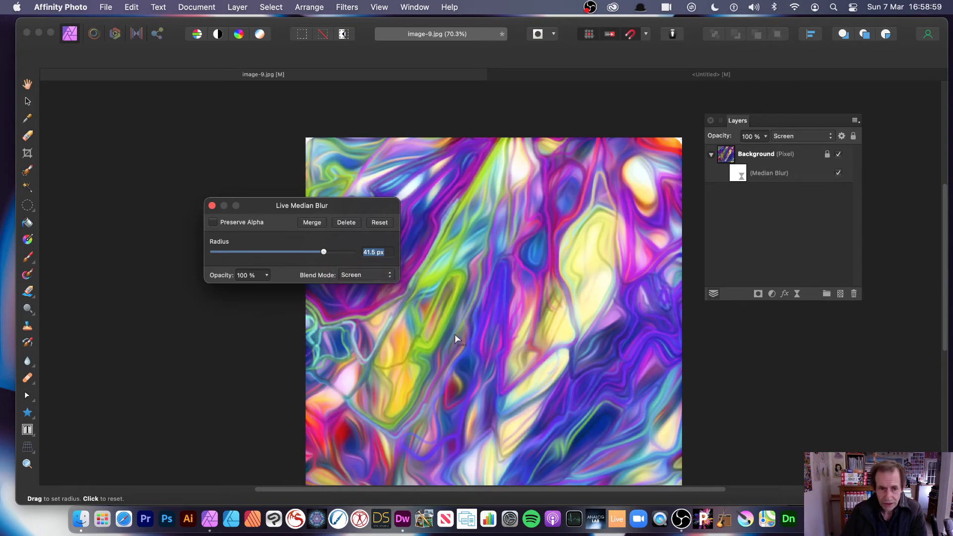
mouse_move(324, 251)
left_mouse_down()
mouse_move(302, 252)
mouse_move(361, 253)
mouse_move(325, 254)
mouse_move(335, 254)
left_mouse_up()
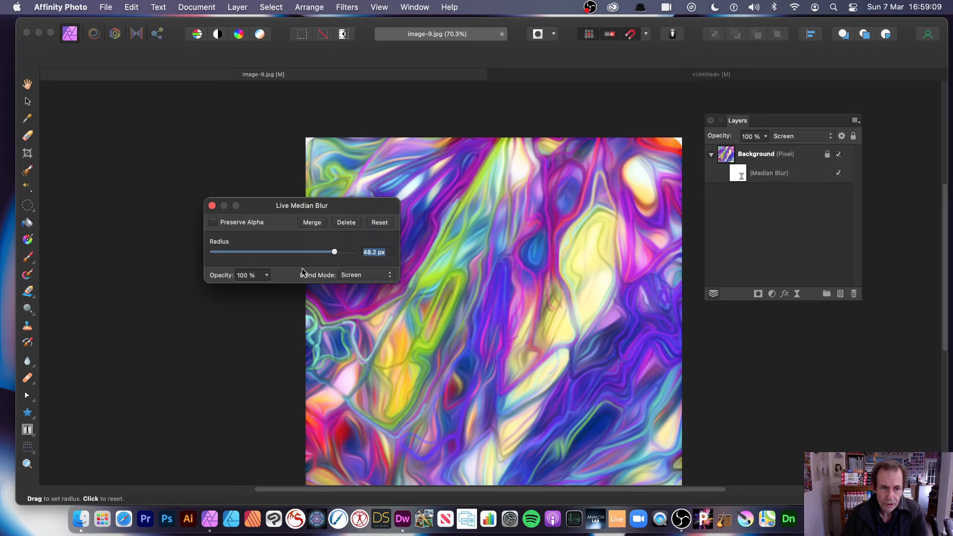
left_click_drag(263, 277, 395, 292)
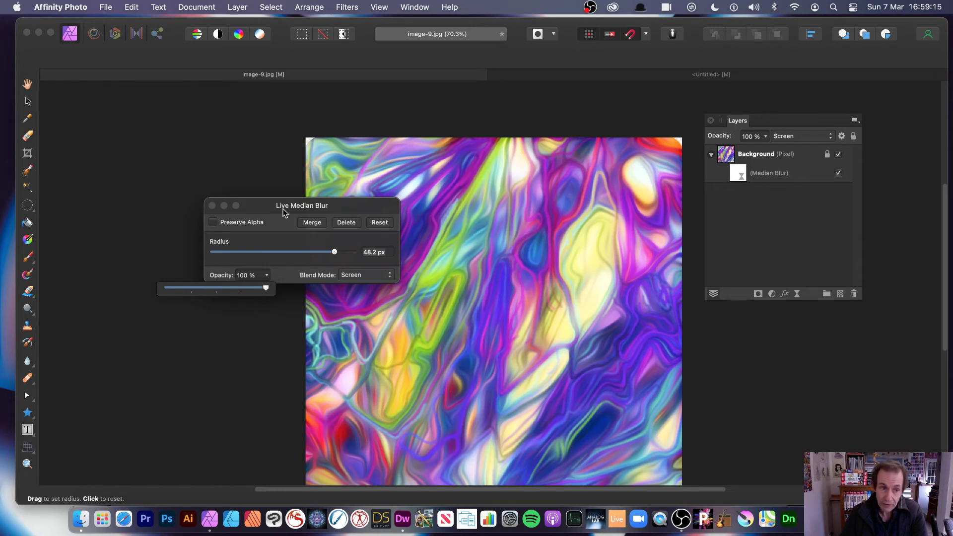
left_click(212, 205)
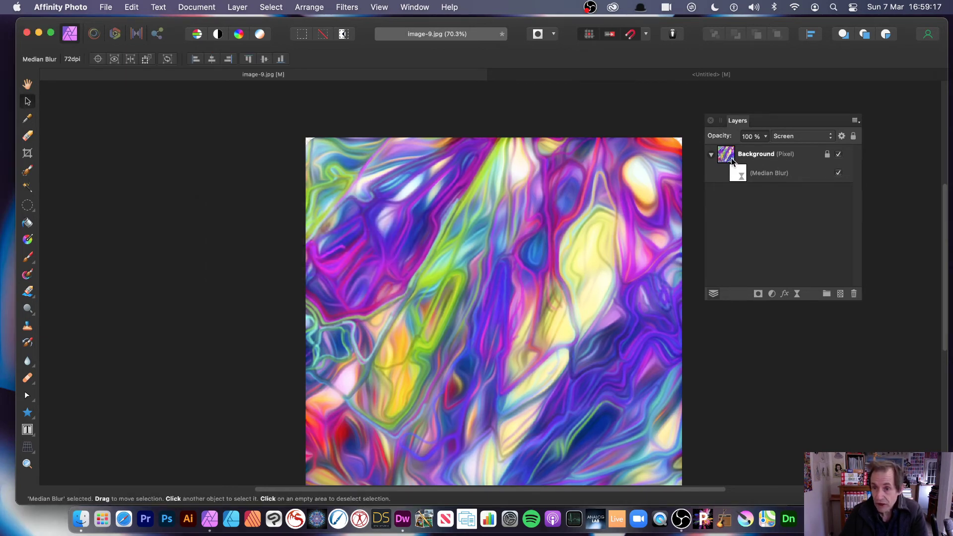
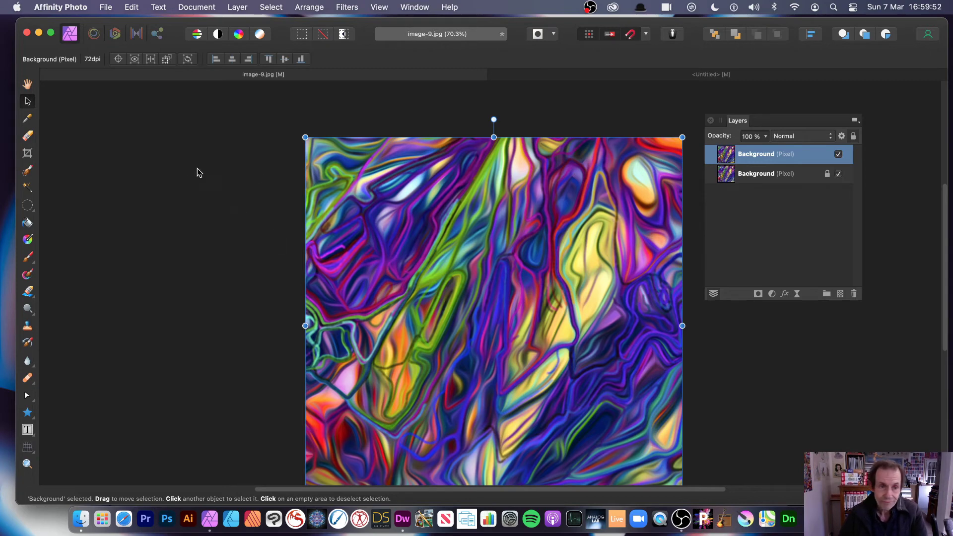
Scale down the duplicated Background layer and move it over the canvas's upper-left corner.
left_click_drag(304, 136, 418, 249)
left_click_drag(514, 340, 432, 258)
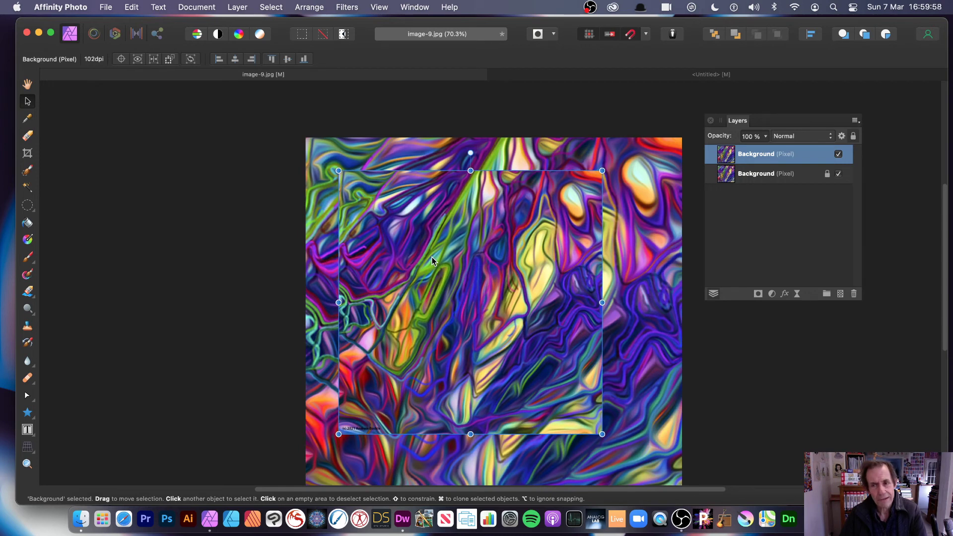
left_click_drag(432, 259, 433, 255)
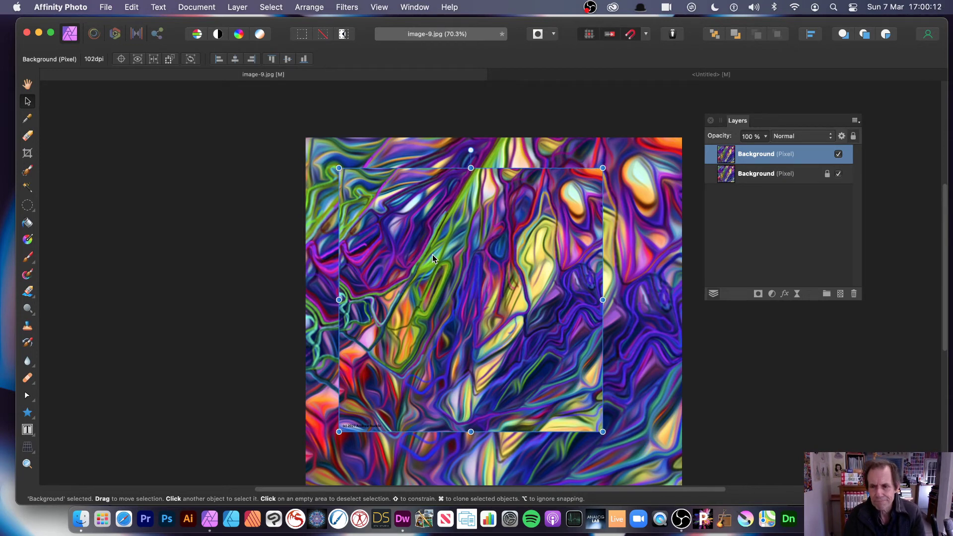
left_click_drag(433, 254, 320, 214)
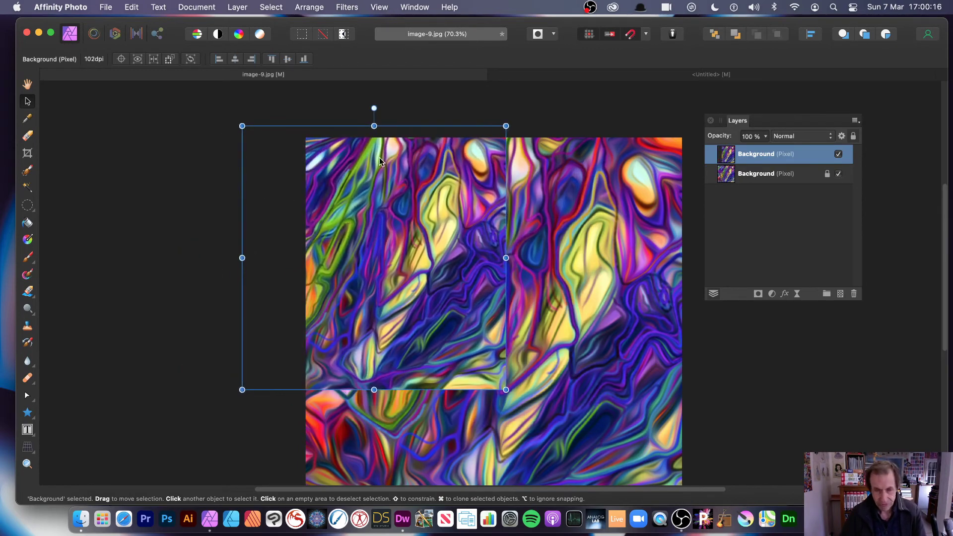
Add three more overlapping copies of the scaled Background layer, shrinking the topmost copy and moving it towards the canvas centre.
mouse_move(389, 195)
left_mouse_down()
mouse_move(509, 234)
mouse_move(374, 242)
mouse_move(472, 201)
left_mouse_up()
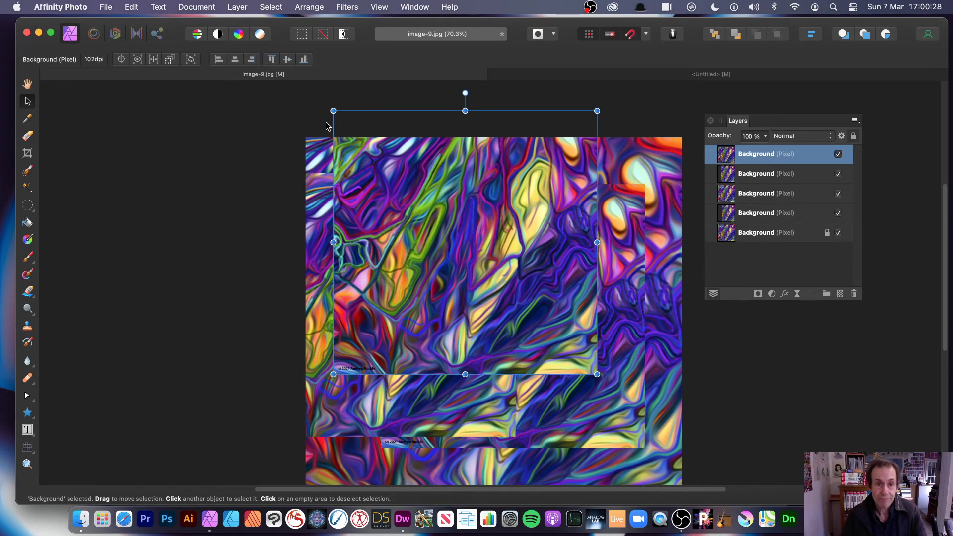
left_click_drag(333, 110, 374, 151)
mouse_move(462, 238)
left_mouse_down()
mouse_move(444, 272)
mouse_move(436, 255)
mouse_move(445, 237)
mouse_move(449, 247)
left_mouse_up()
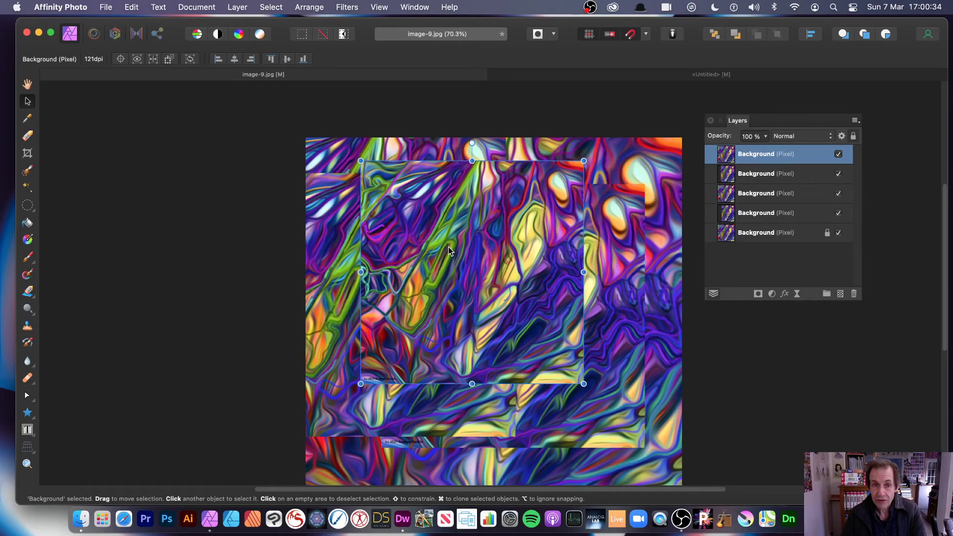
Add a live Median Blur with a 30.5 px radius to the topmost Background copy, keeping the Normal blend mode.
left_click(237, 7)
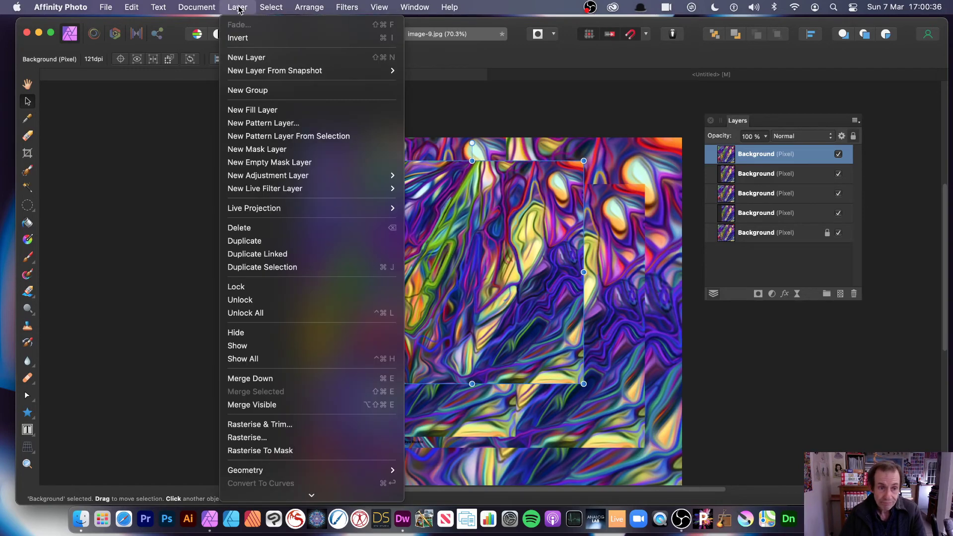
mouse_move(393, 189)
mouse_move(439, 192)
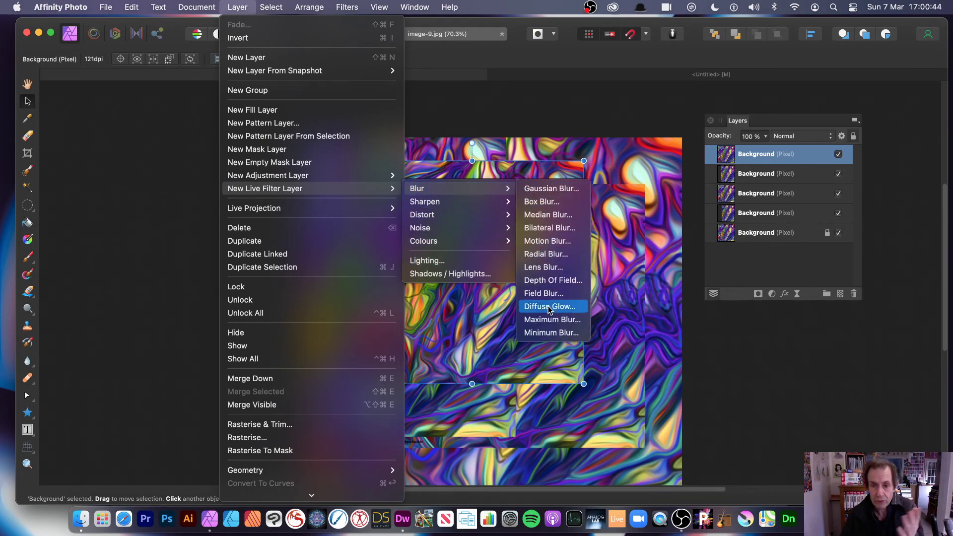
left_click(539, 215)
left_click_drag(868, 406, 478, 349)
left_click_drag(365, 391, 450, 394)
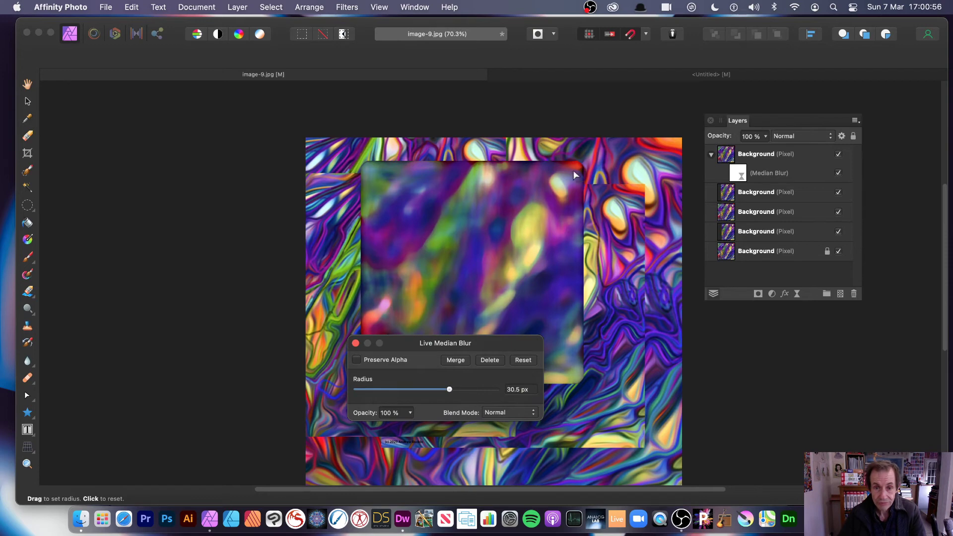
left_click_drag(477, 346, 654, 319)
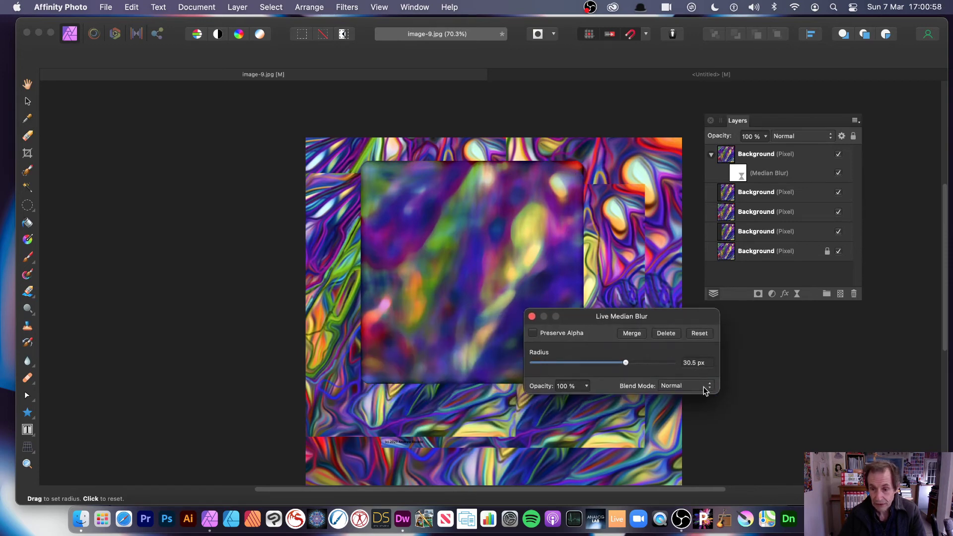
left_click(703, 387)
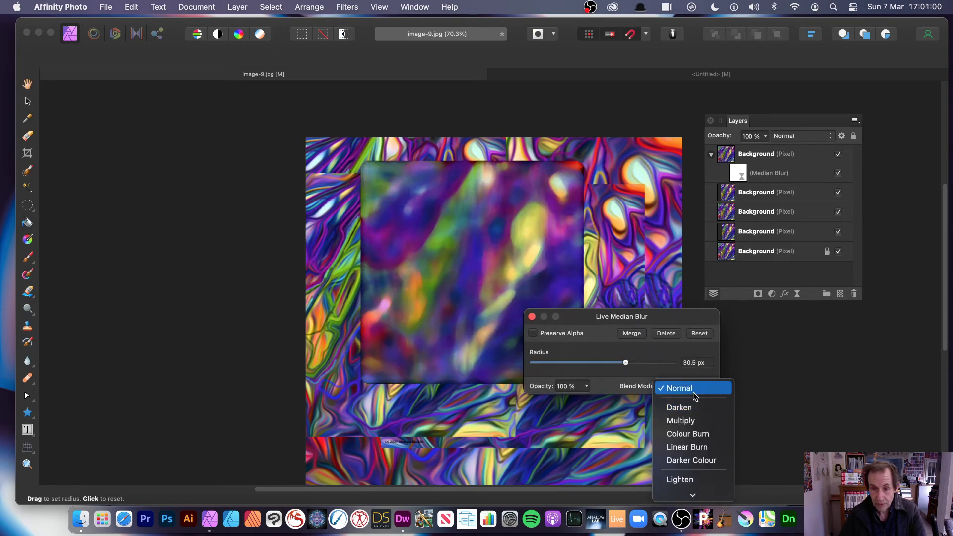
left_click(687, 375)
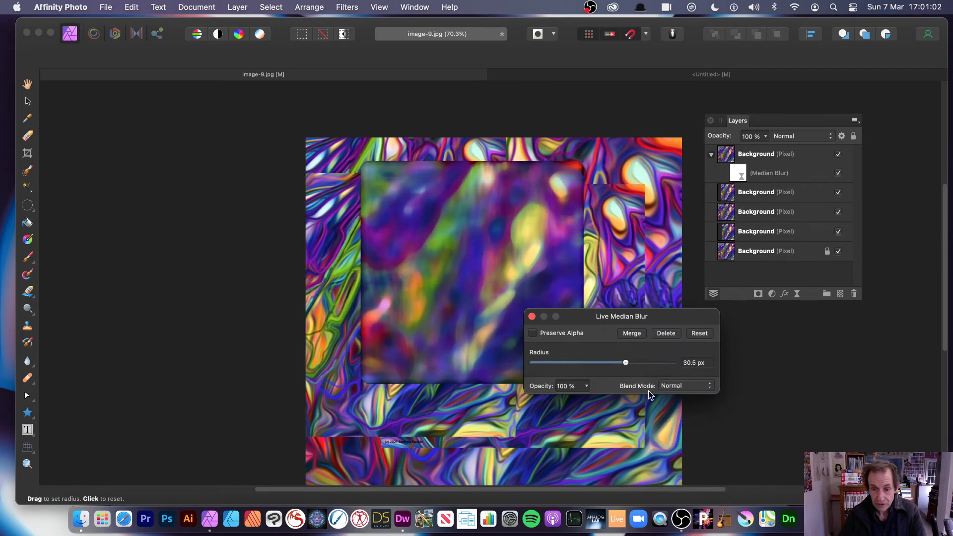
left_click(532, 316)
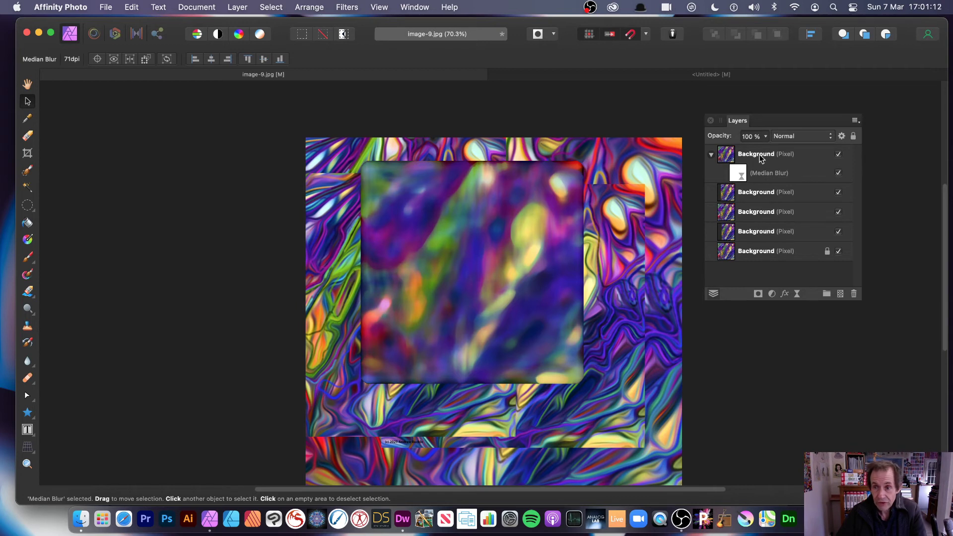
Move the live Median Blur onto the second Background copy, and from there to the top of the layer stack.
left_click(751, 171)
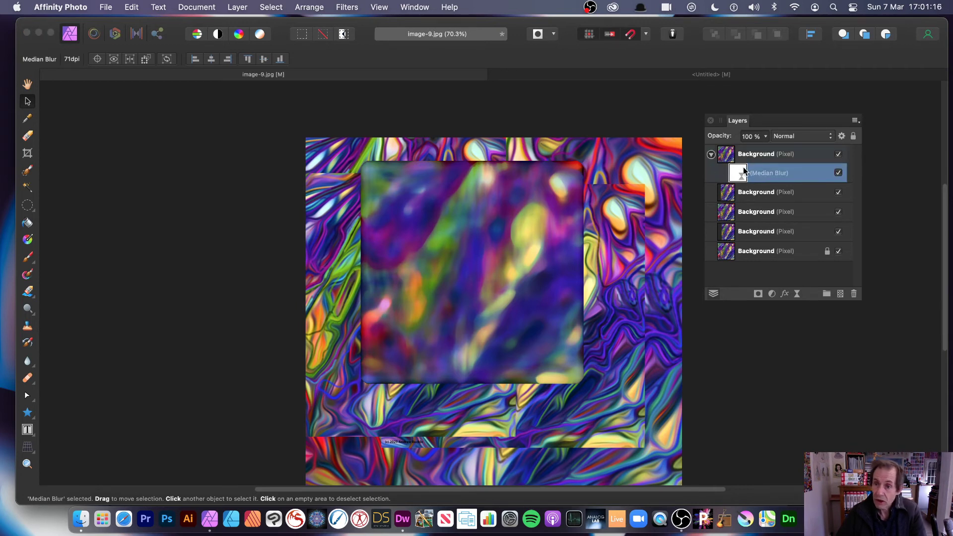
left_click_drag(744, 171, 726, 198)
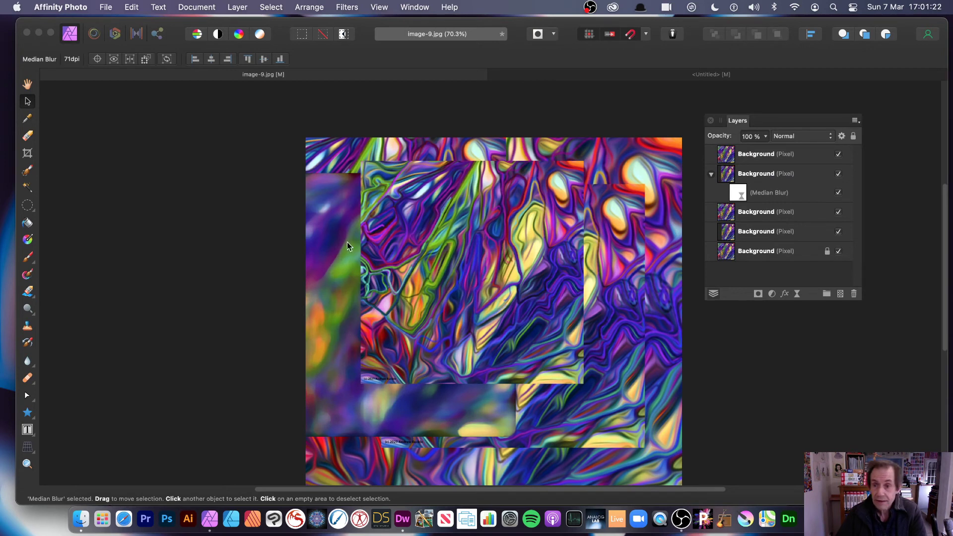
left_click_drag(742, 191, 729, 148)
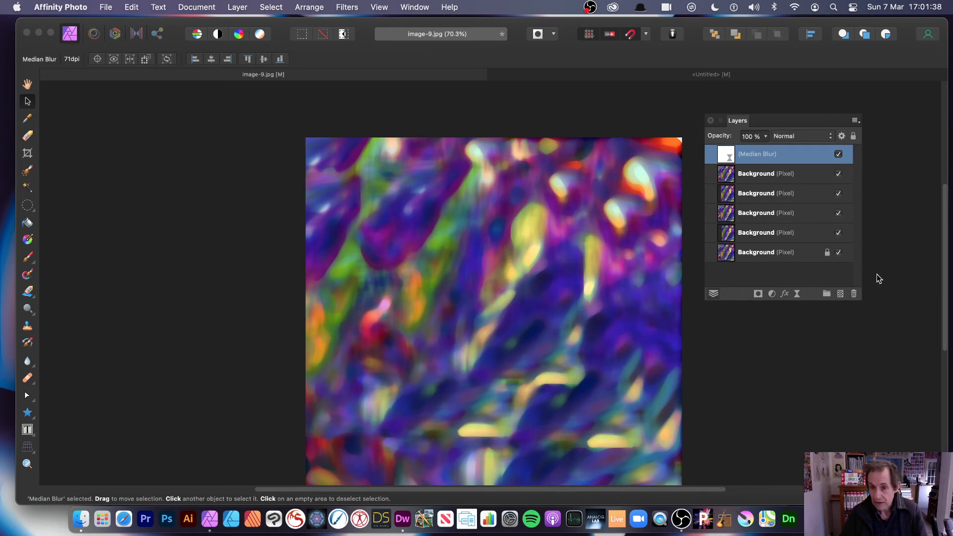
Delete the live Median Blur and all duplicated Background layers, keeping only the locked original.
left_click(856, 294)
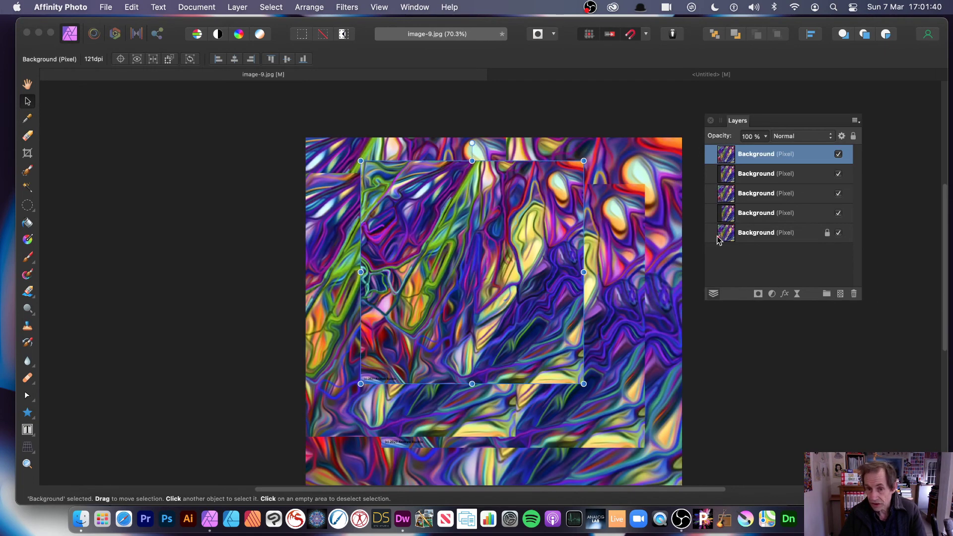
left_click(855, 293)
left_click(855, 294)
left_click(855, 293)
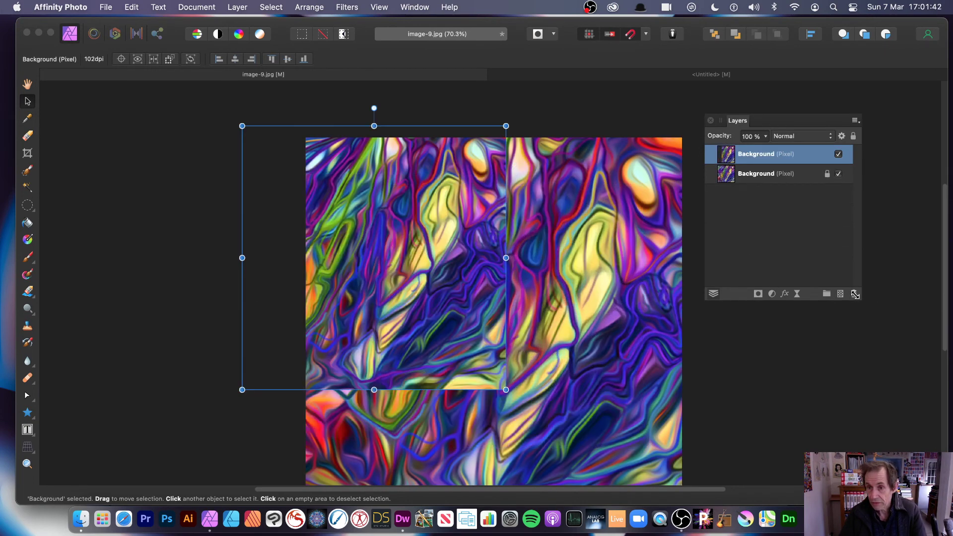
left_click(855, 293)
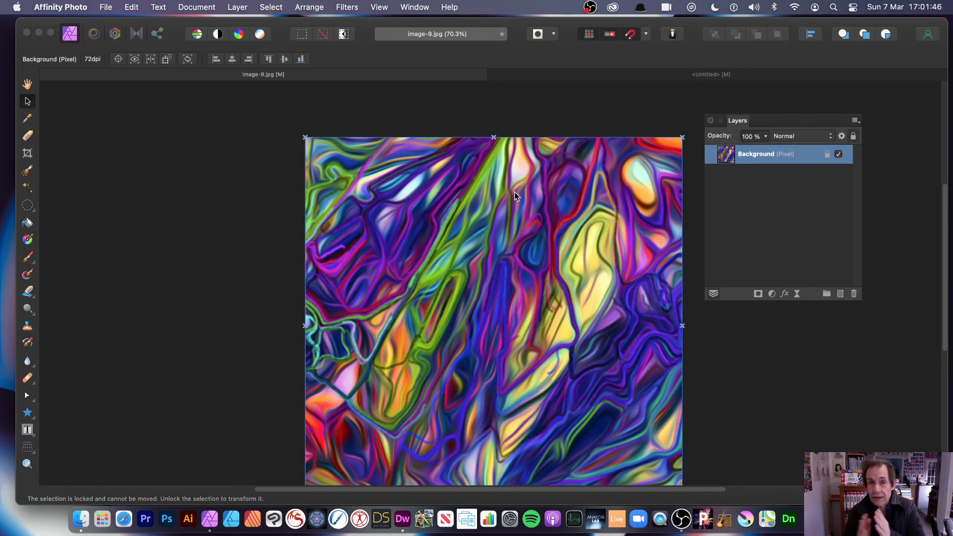
Draw a circular selection around the middle of the image with the Elliptical Marquee Tool.
left_click(28, 206)
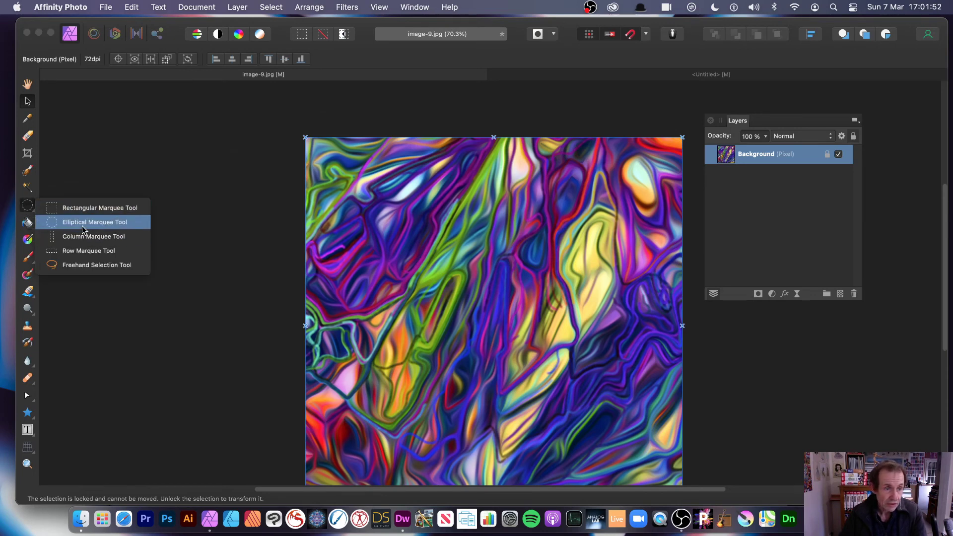
left_click(85, 222)
left_click_drag(580, 360, 611, 392)
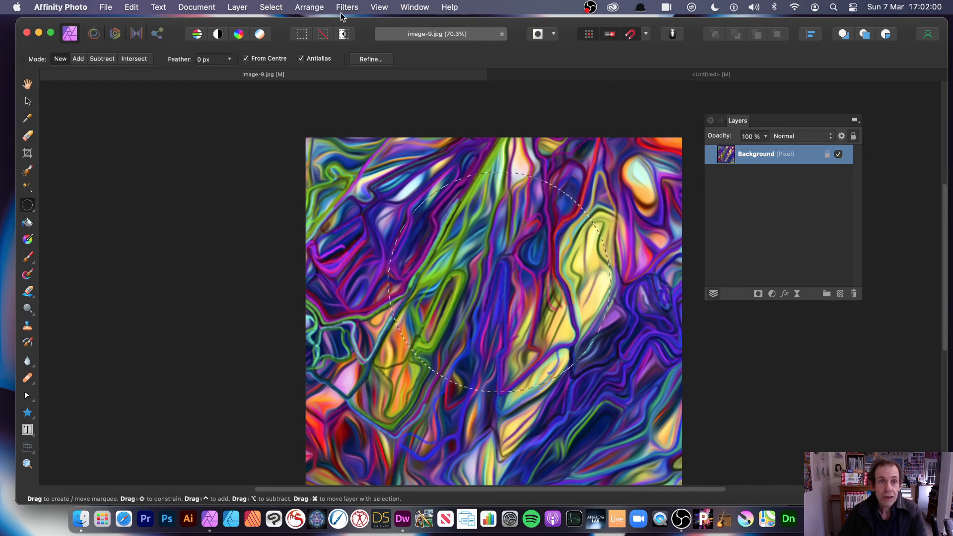
Apply a Median Blur with a radius of 36.9 px to the circular selection.
left_click(274, 9)
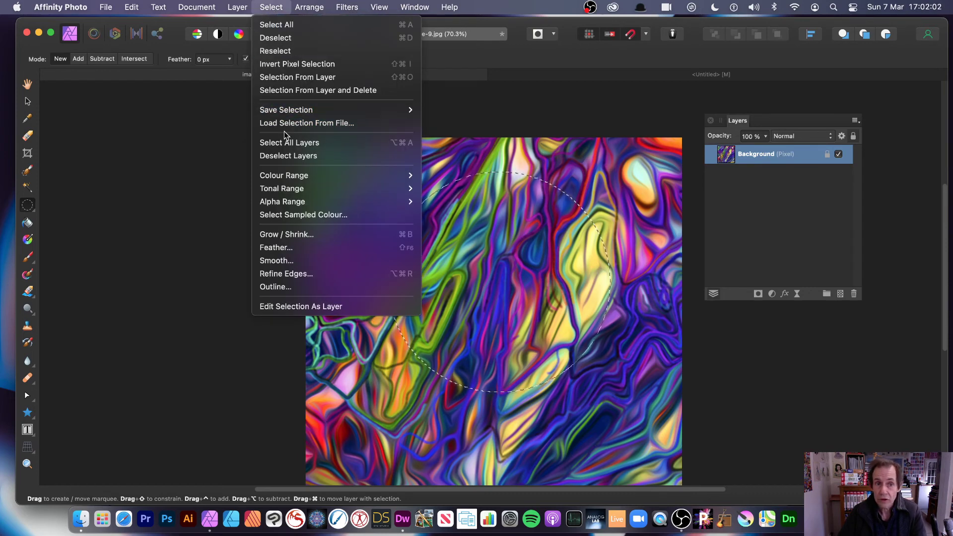
mouse_move(360, 7)
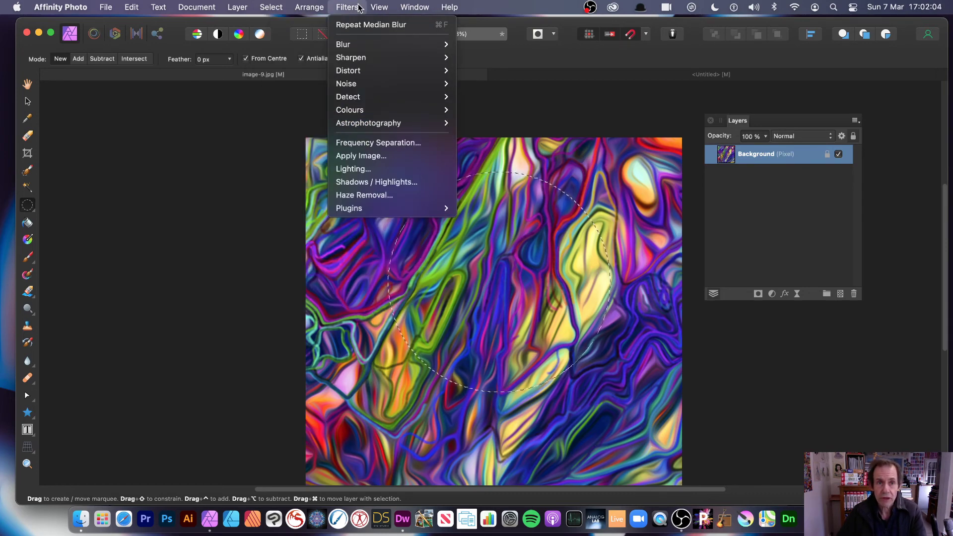
mouse_move(362, 44)
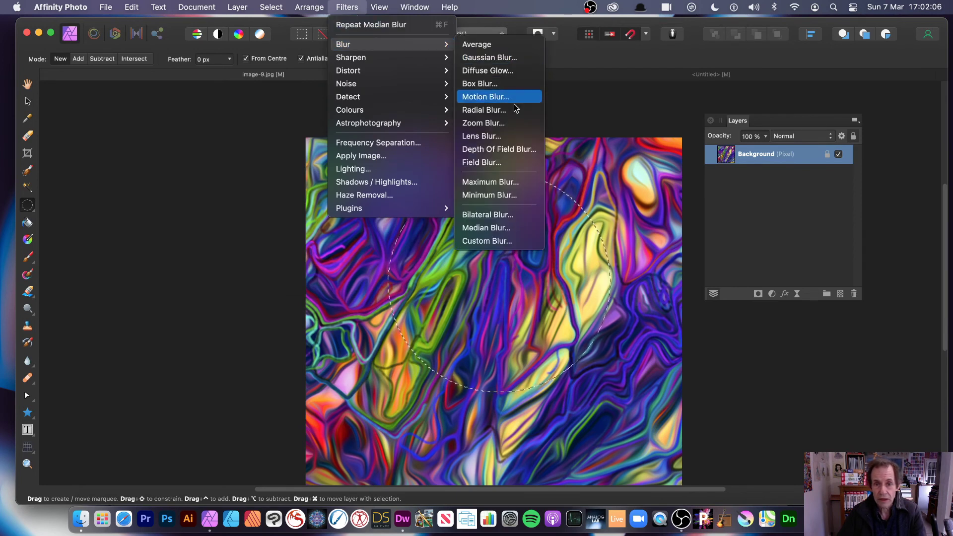
left_click(506, 228)
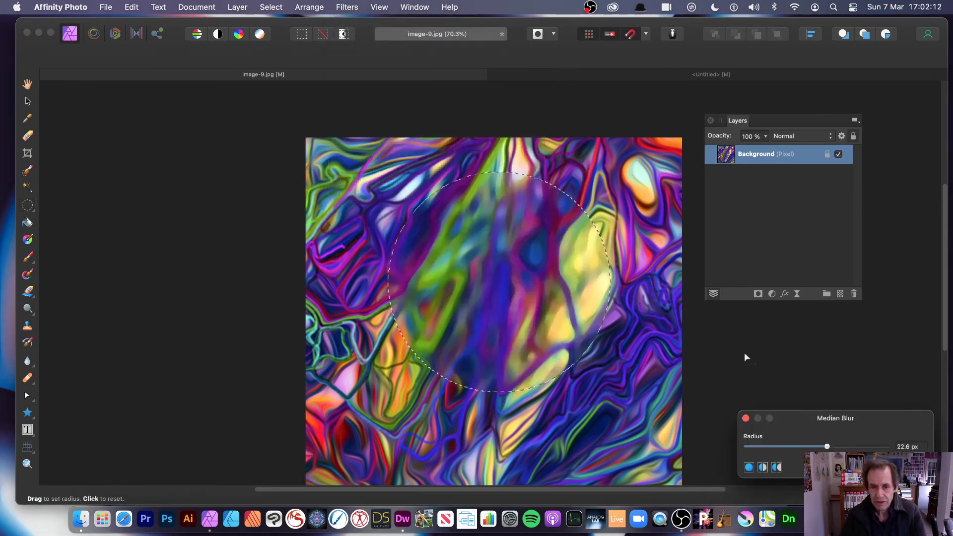
left_click_drag(809, 432, 670, 363)
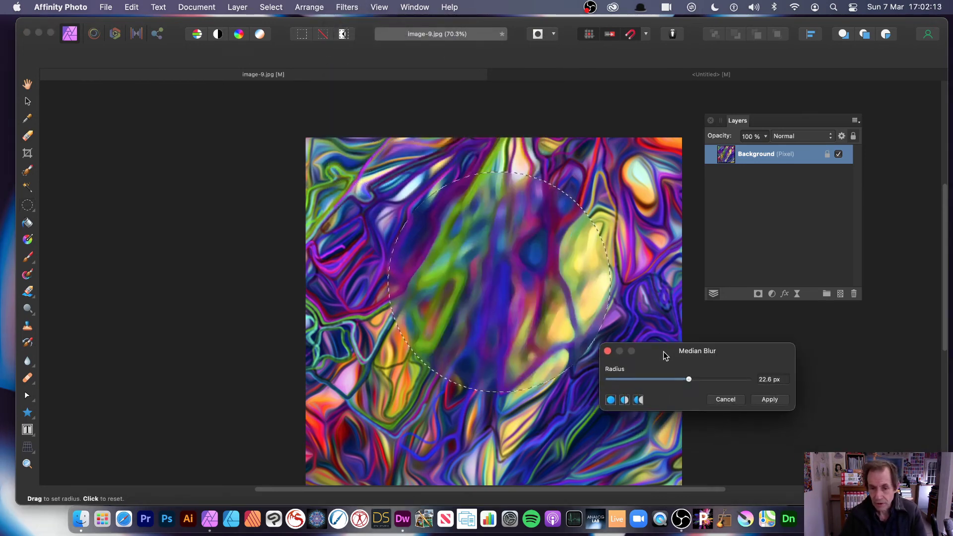
left_click(711, 379)
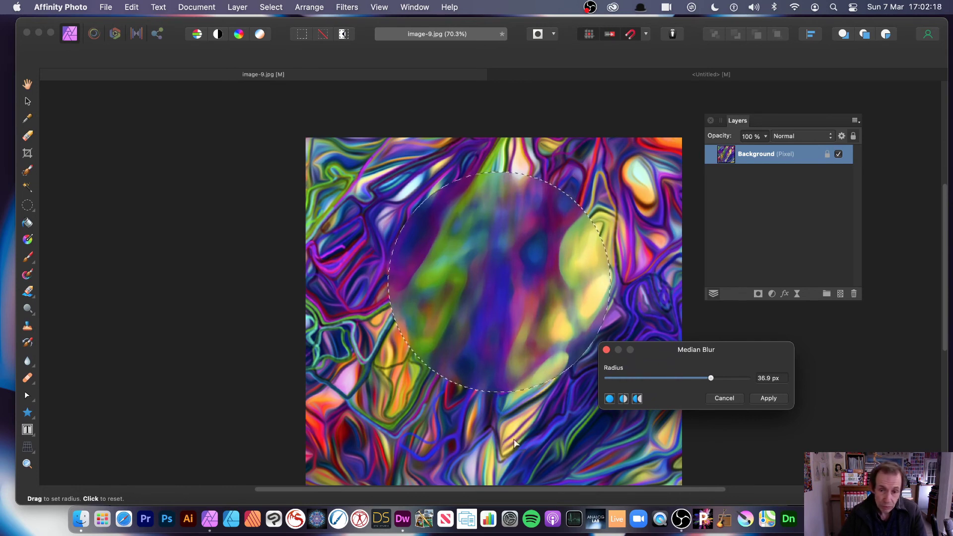
left_click(773, 398)
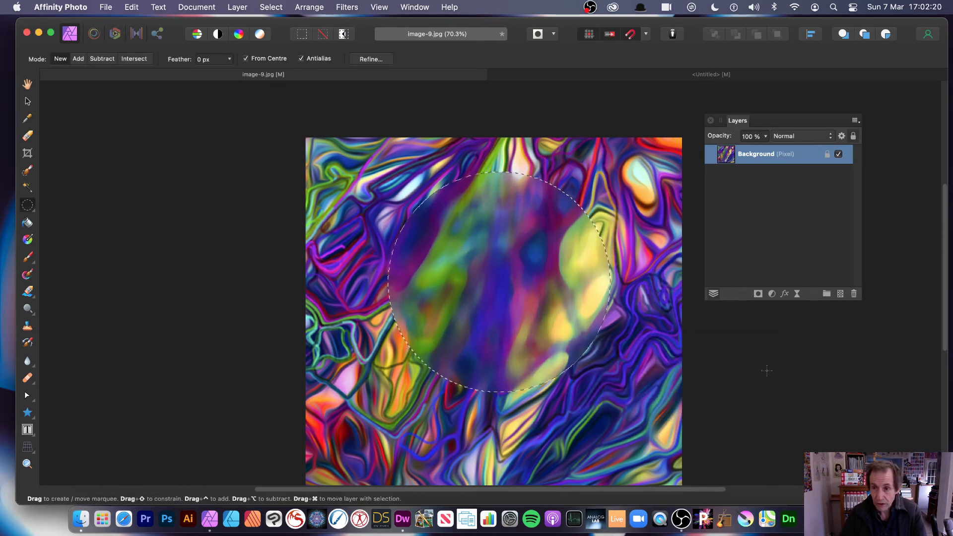
Undo the Median Blur inside the circle and remove the circular selection.
key("super+z")
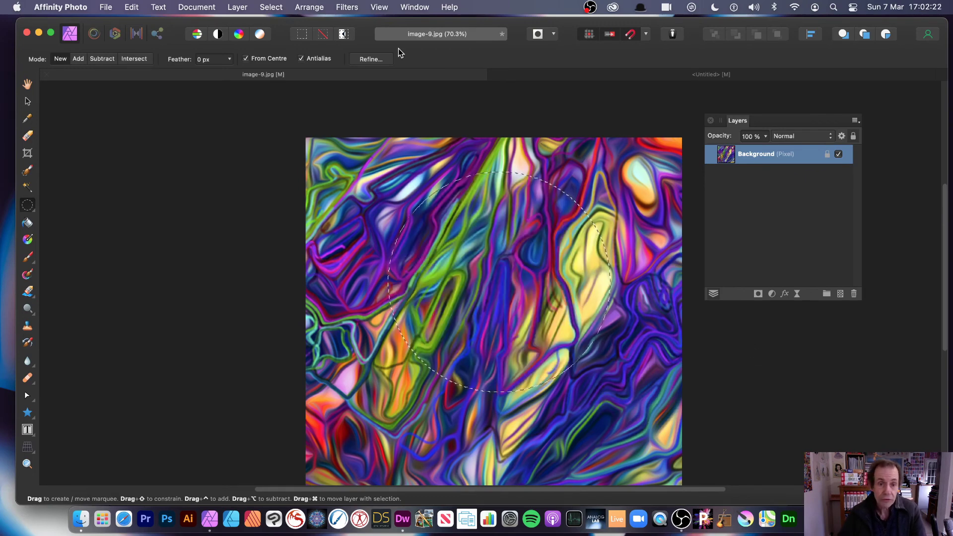
key("super+d")
Select the highlights of the Background layer by tonal range.
left_click(275, 8)
mouse_move(397, 188)
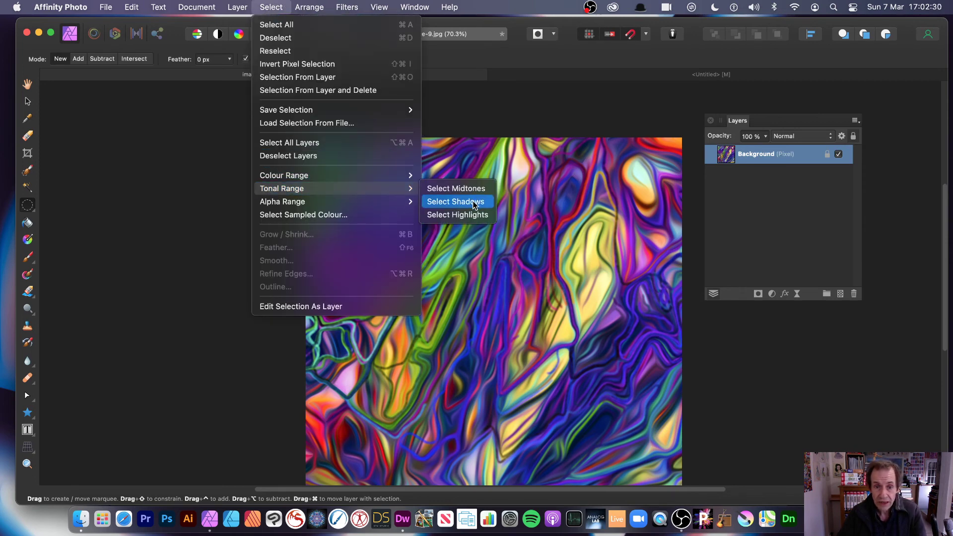
left_click(475, 219)
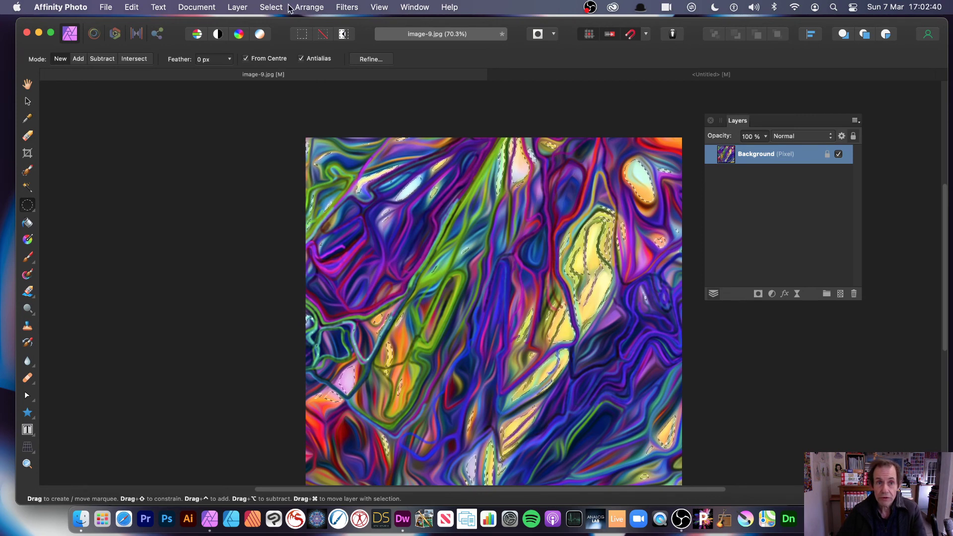
Try a Median Blur with a radius of 41 px on the selected highlights.
left_click(354, 7)
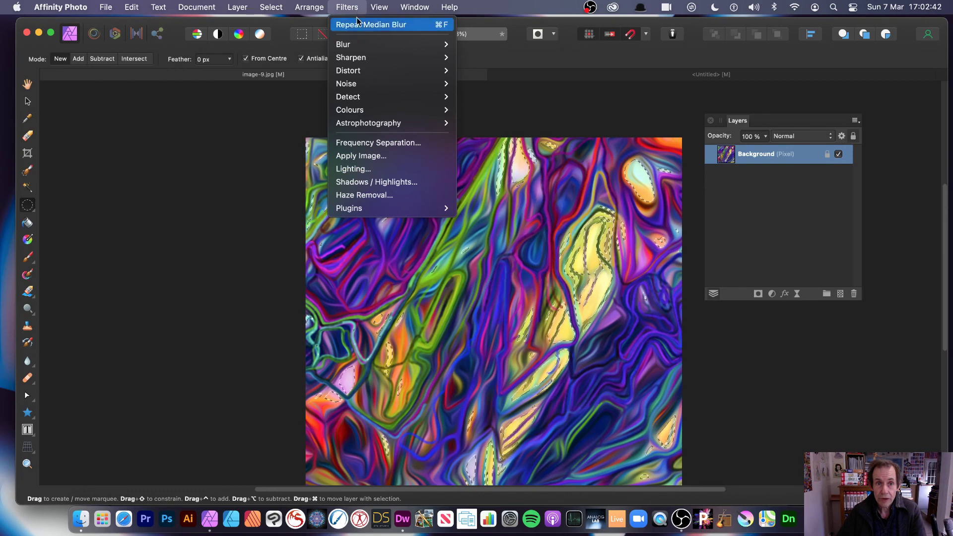
mouse_move(392, 44)
left_click(477, 227)
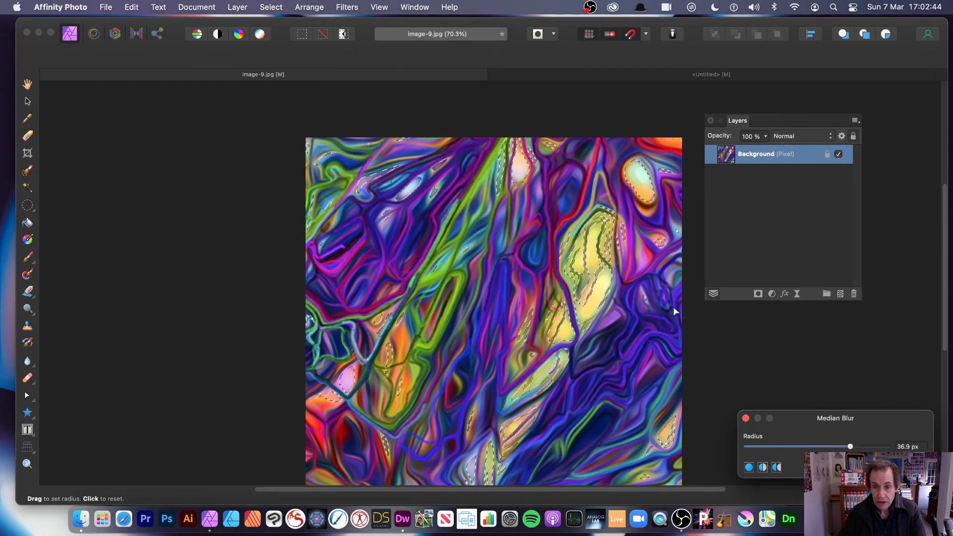
left_click(857, 447)
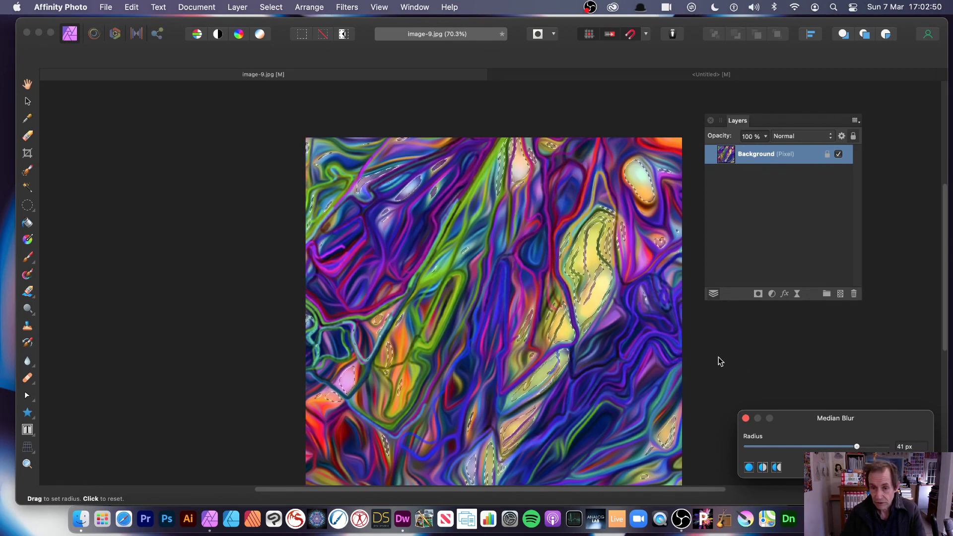
key("Return")
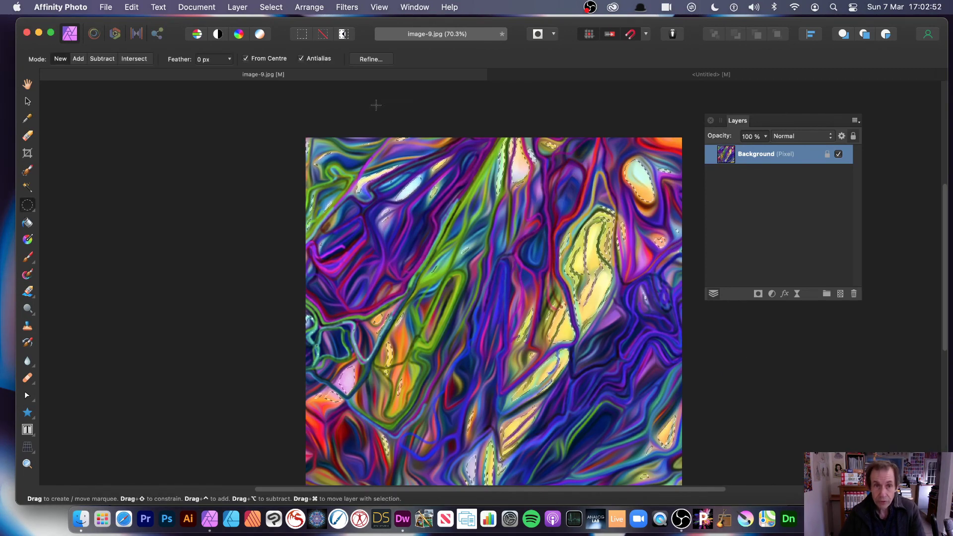
Invert the highlights selection, repeat the Median Blur on the rest of the image and deselect.
left_click(269, 5)
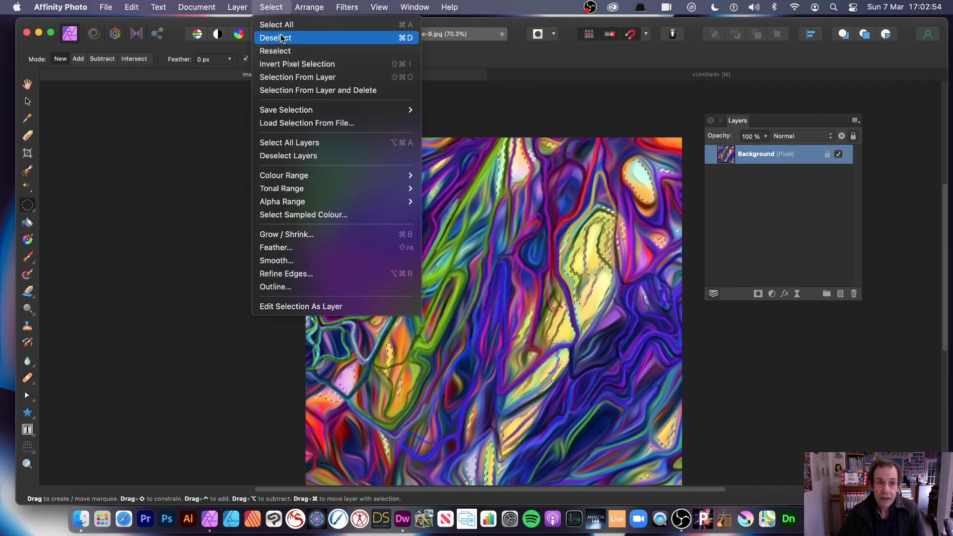
left_click(290, 64)
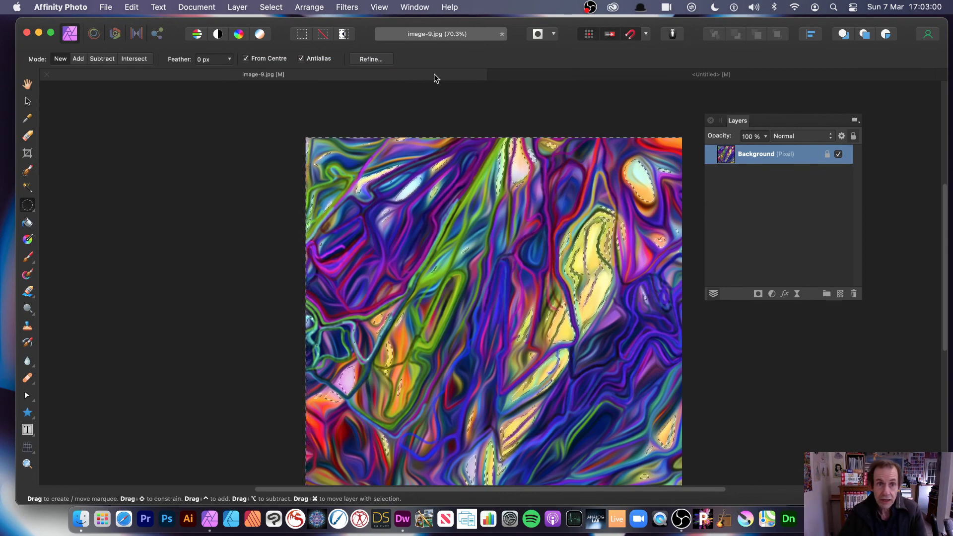
left_click(341, 8)
left_click(345, 26)
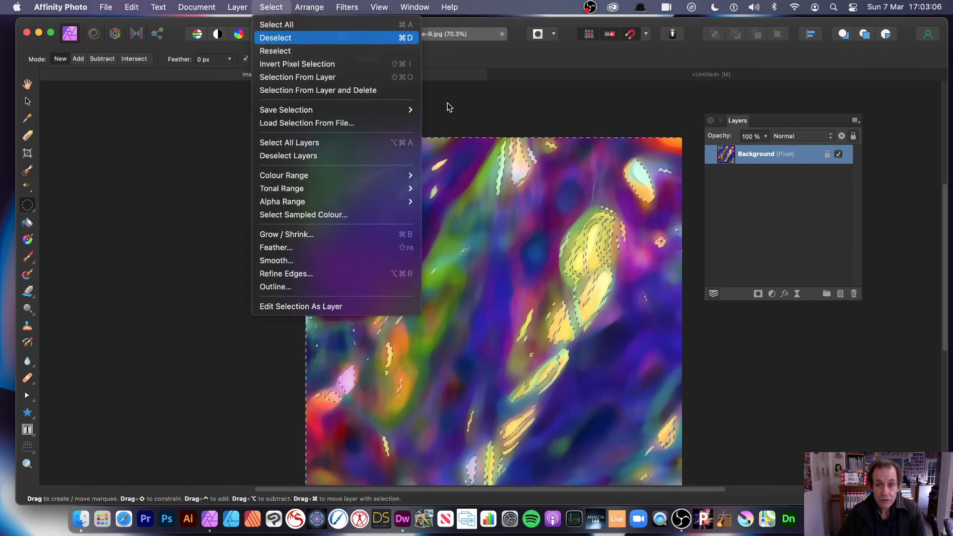
left_click(276, 38)
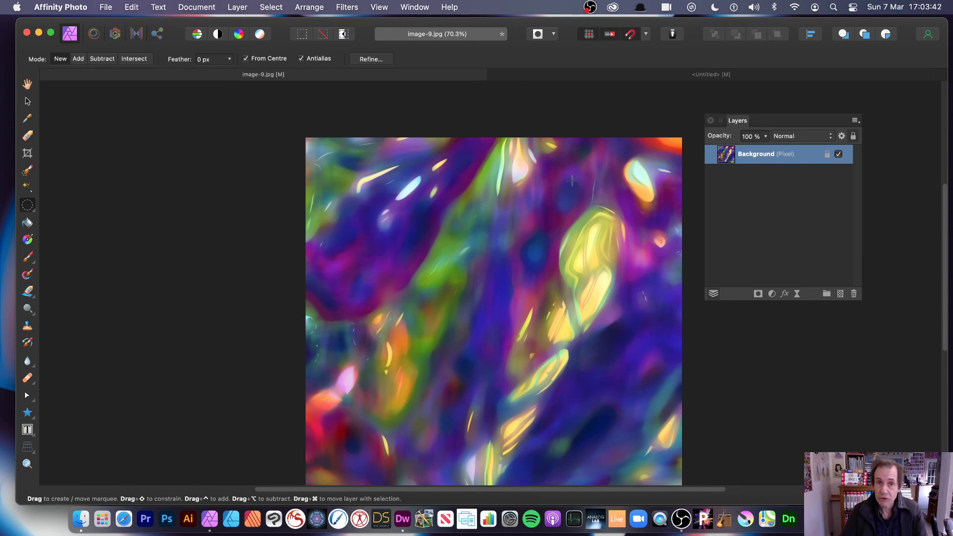
left_click(379, 7)
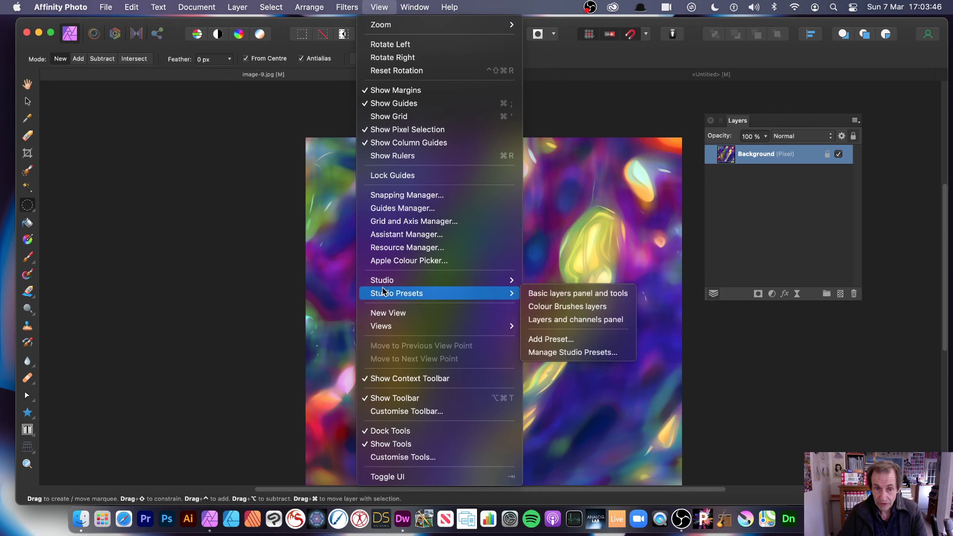
mouse_move(386, 282)
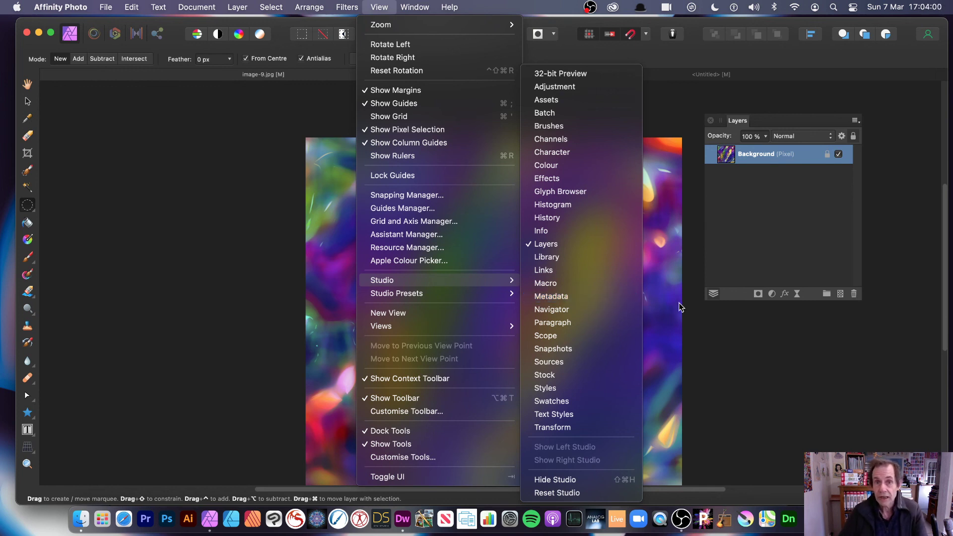
left_click(696, 306)
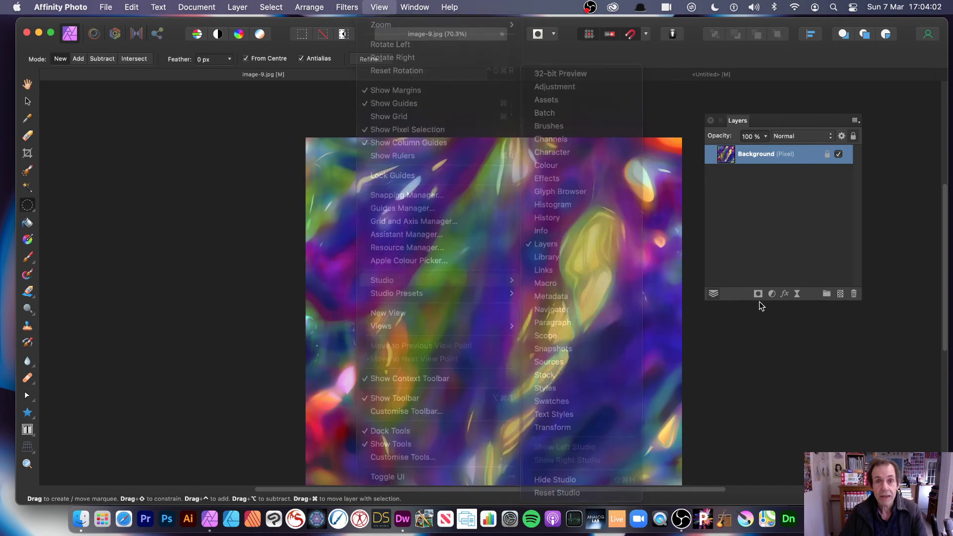